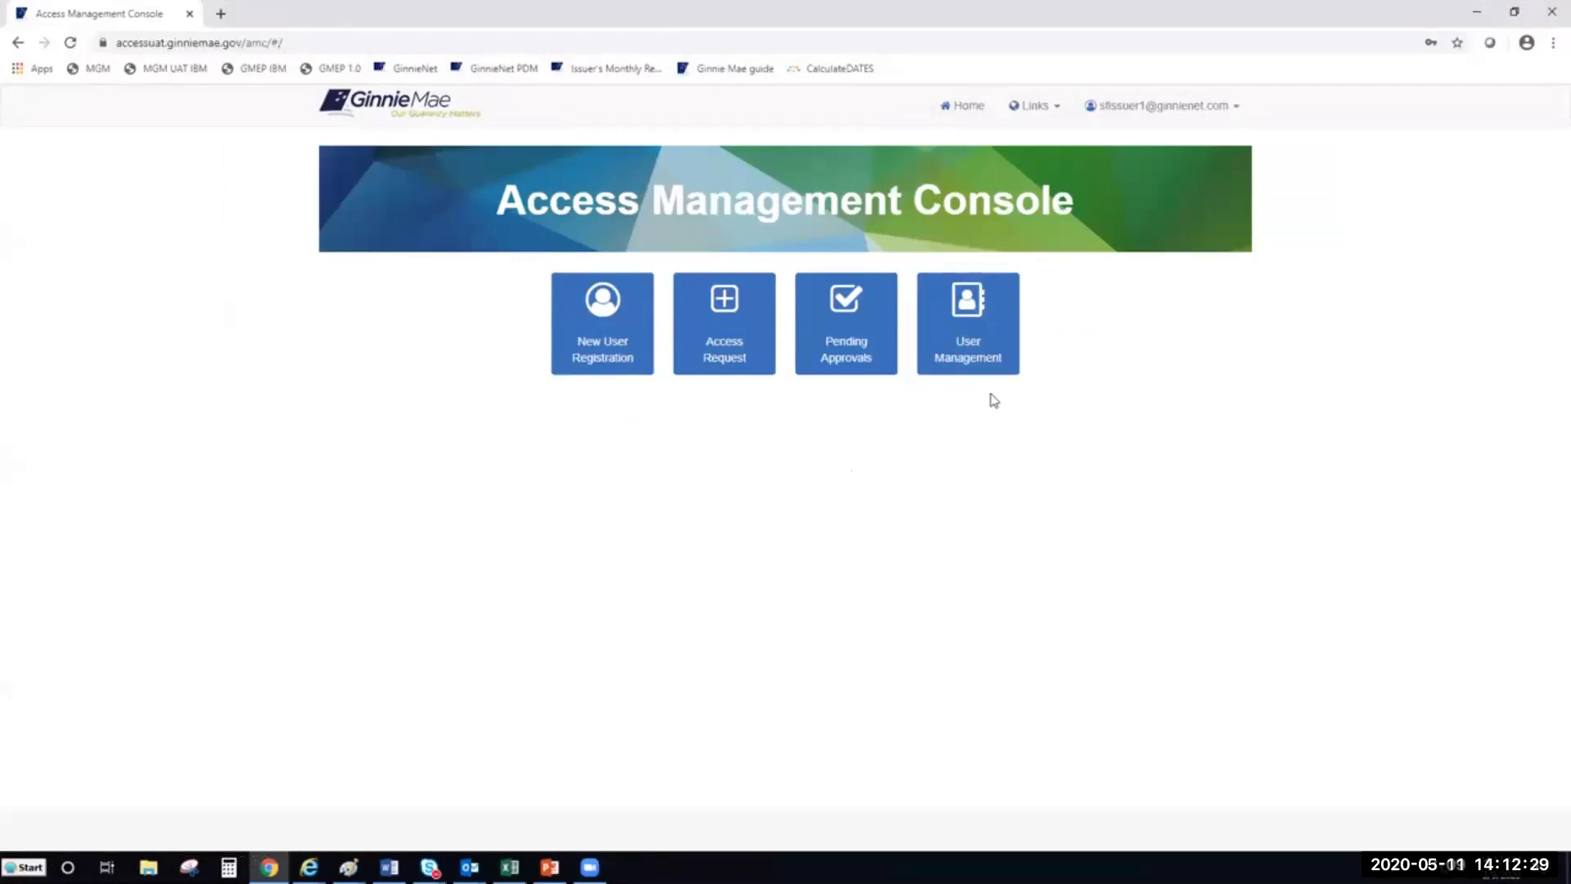
Open the User Management user list and show its second page of users
{"action": "left_click", "coordinate": [992, 356]}
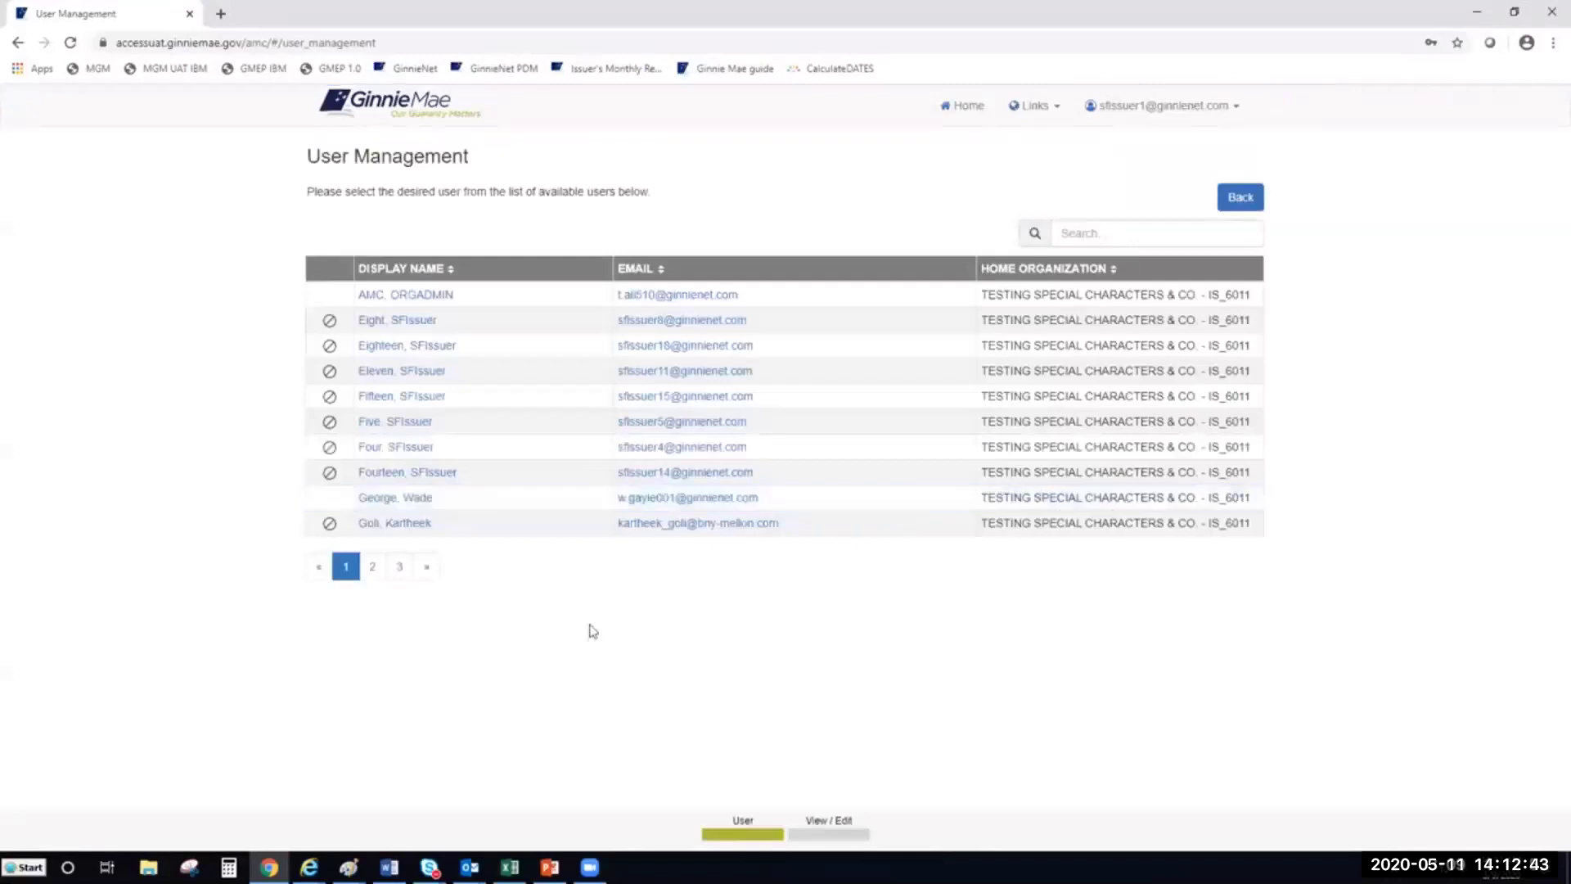
{"action": "left_click", "coordinate": [373, 570]}
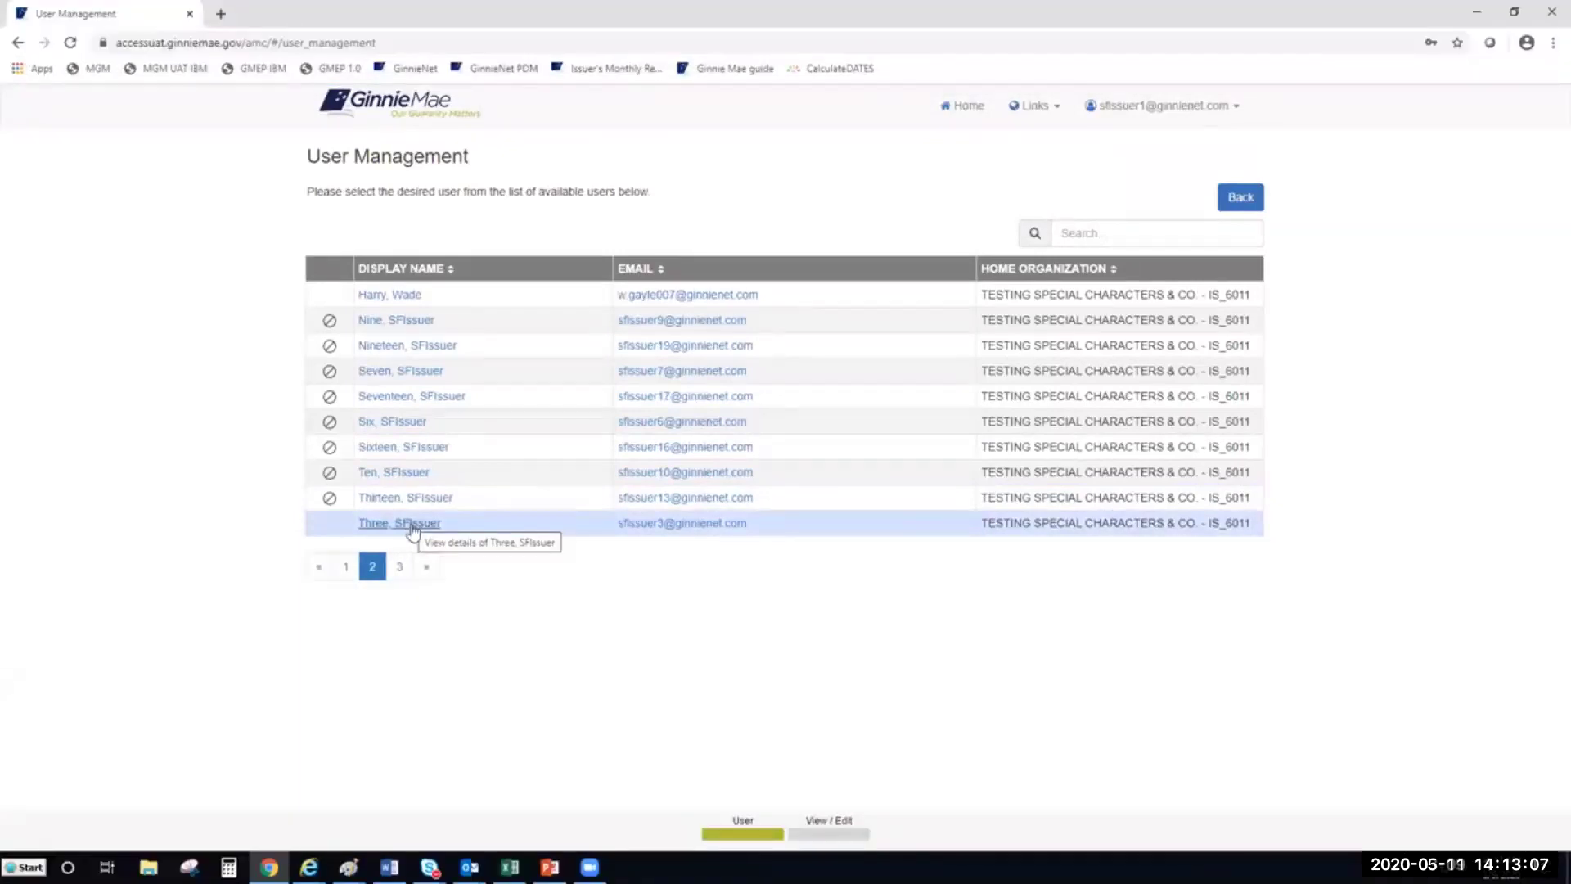
Open the test issuer user's profile and expand Manage User Permissions to list its six functional roles
{"action": "left_click", "coordinate": [412, 526]}
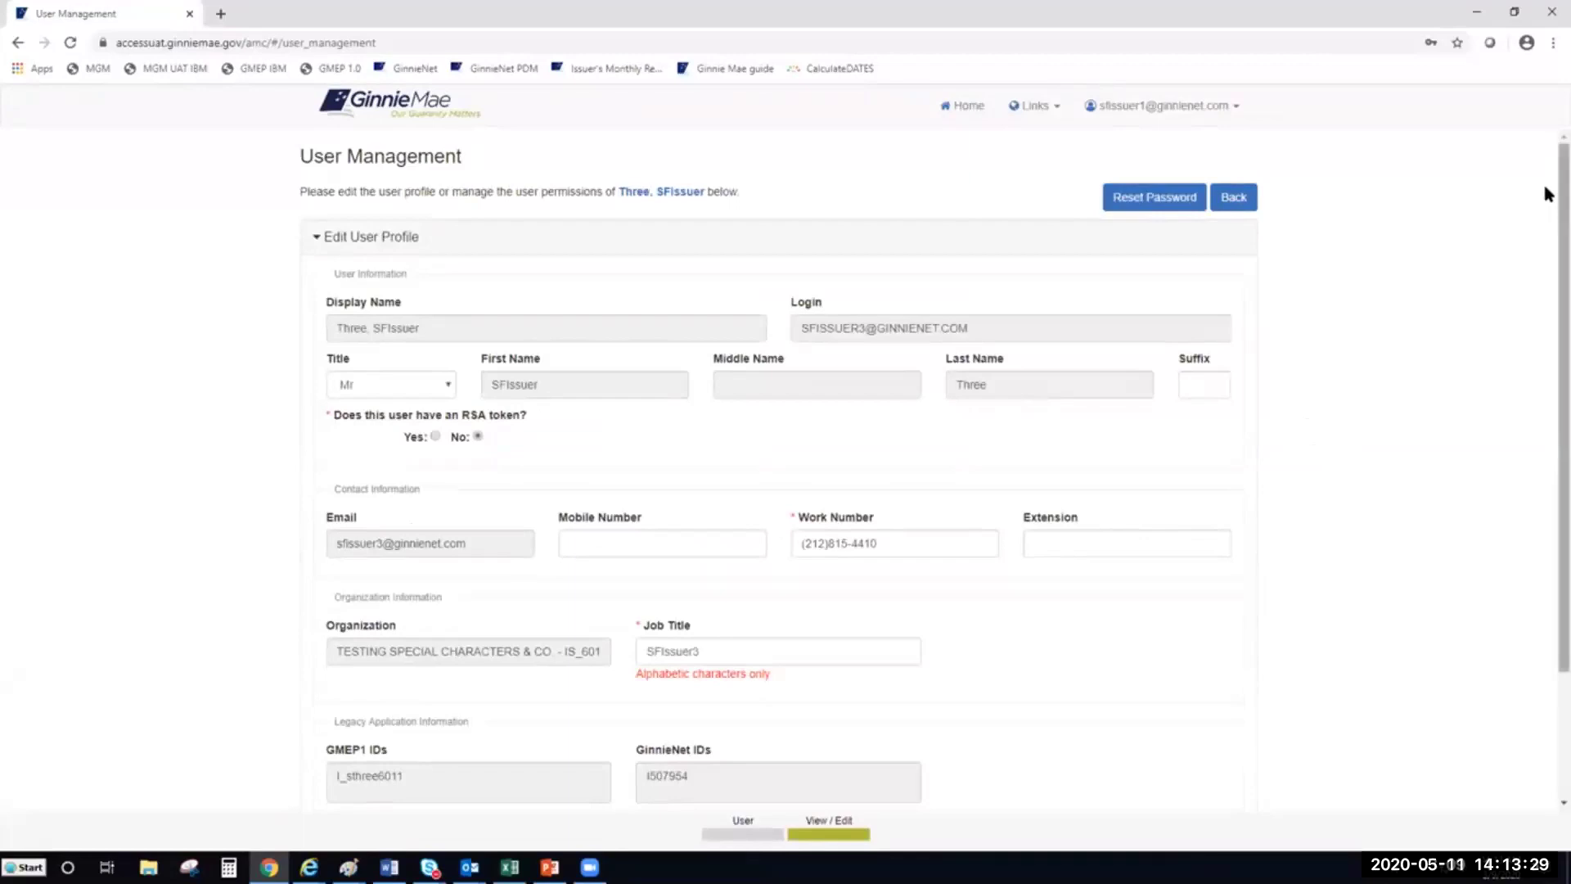
{"action": "scroll", "coordinate": [1545, 194], "scroll_direction": "down", "scroll_amount": 1}
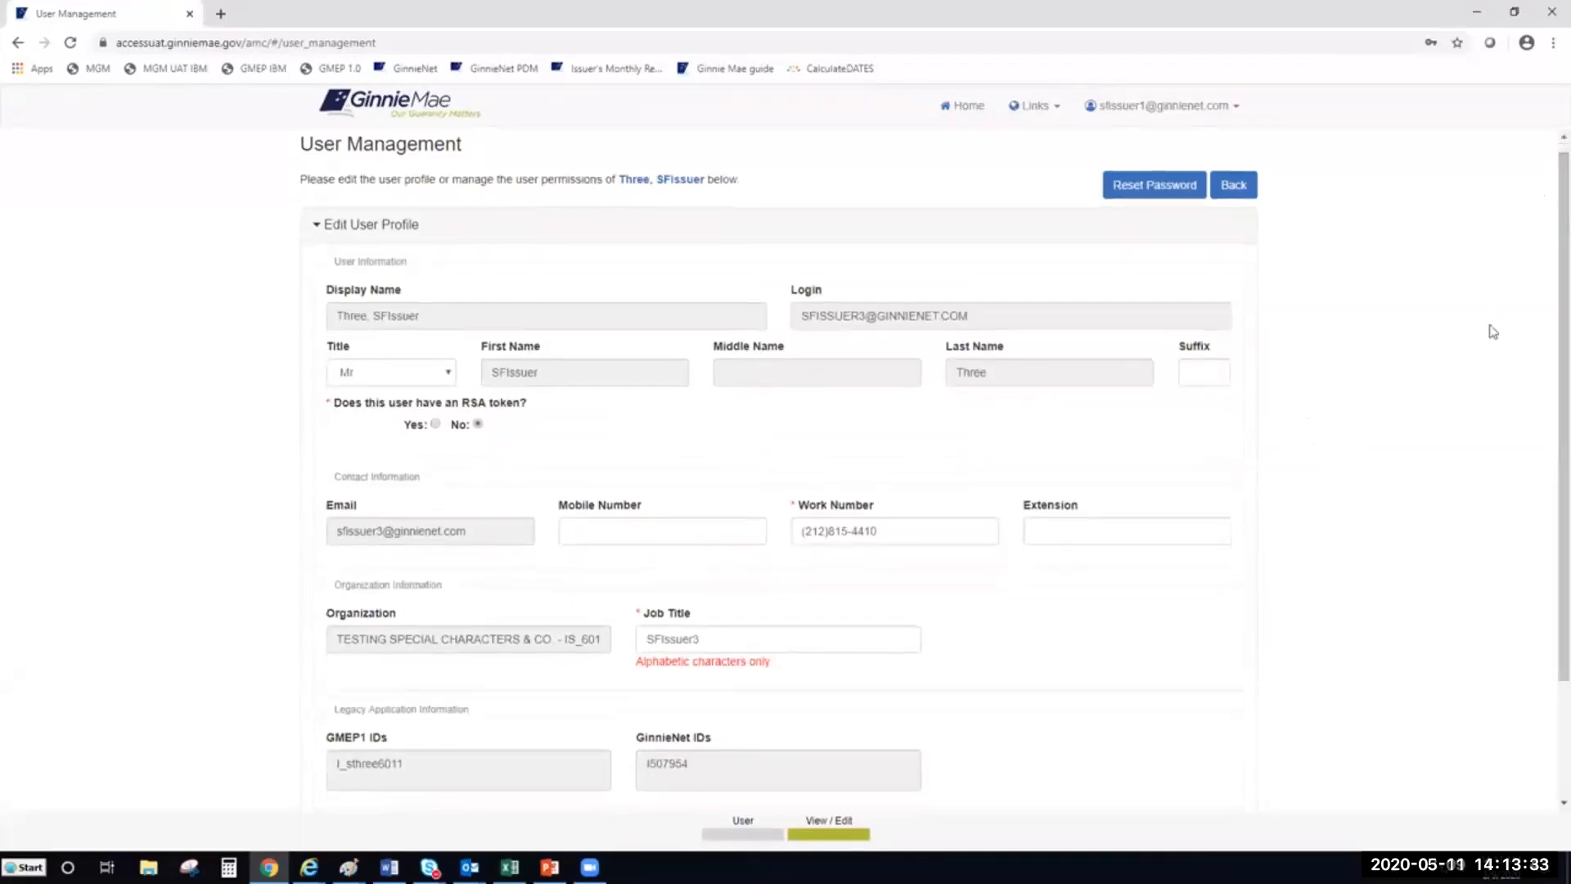
{"action": "scroll", "coordinate": [1091, 604], "scroll_direction": "down", "scroll_amount": 2}
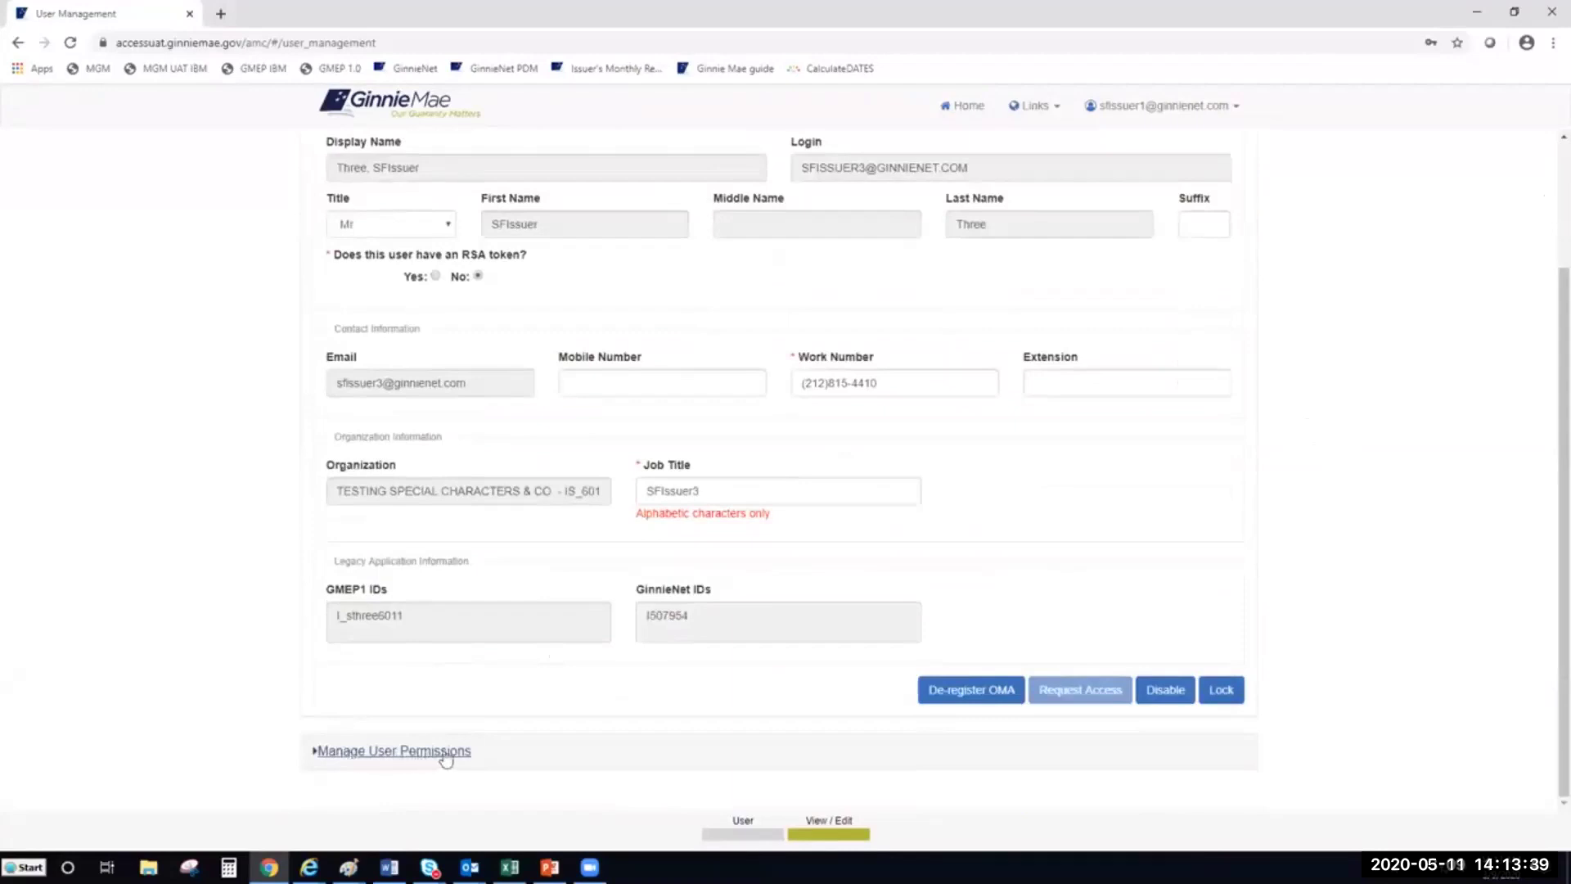
{"action": "left_click", "coordinate": [358, 761]}
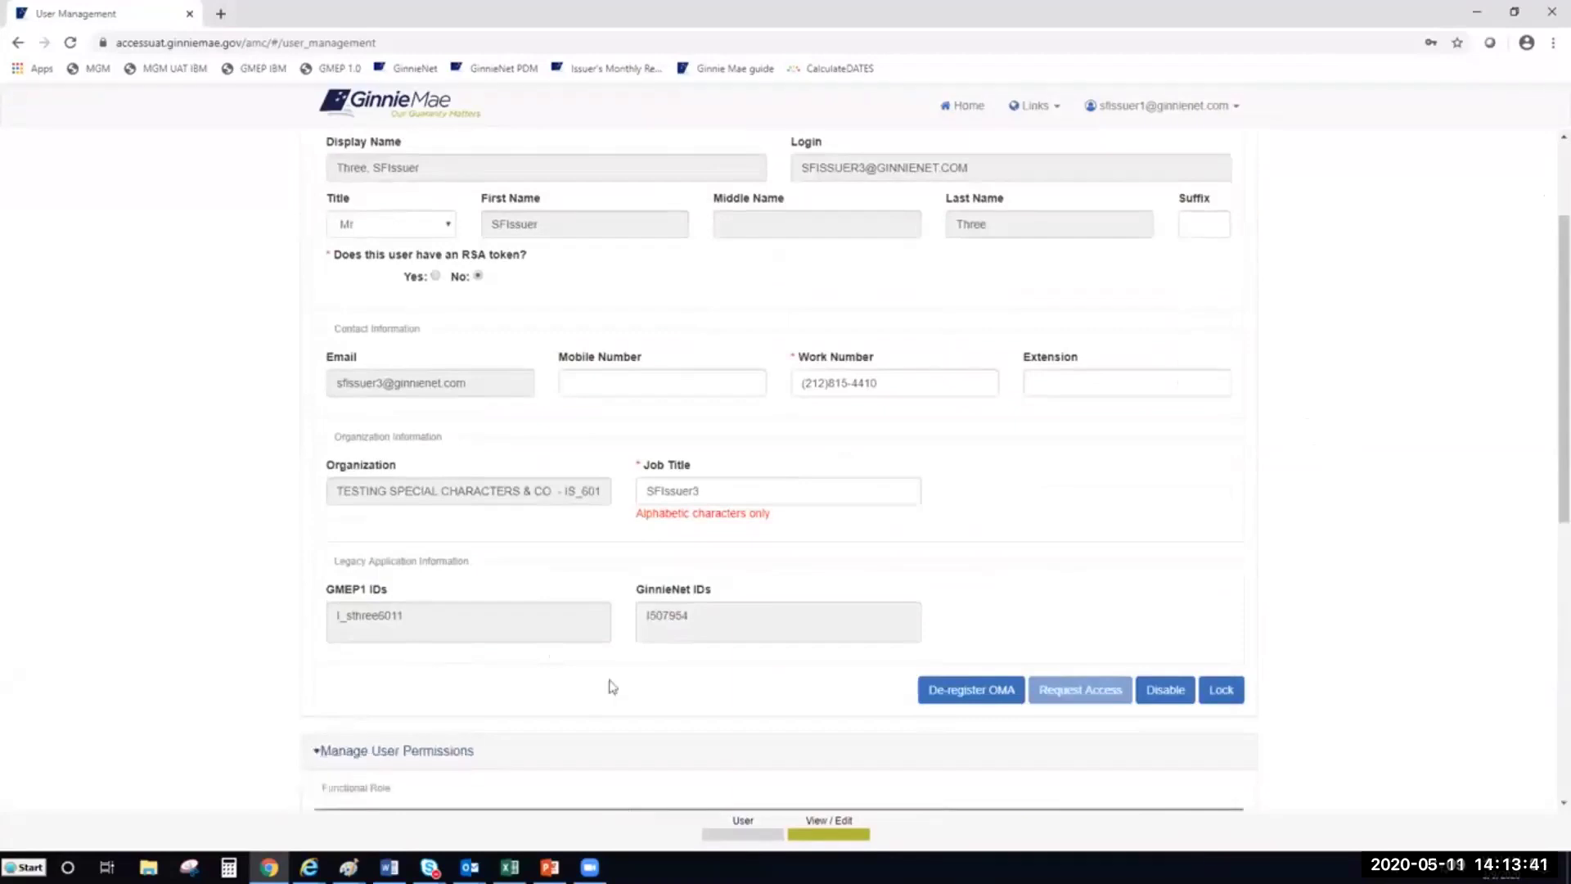
{"action": "scroll", "coordinate": [607, 684], "scroll_direction": "down", "scroll_amount": 4}
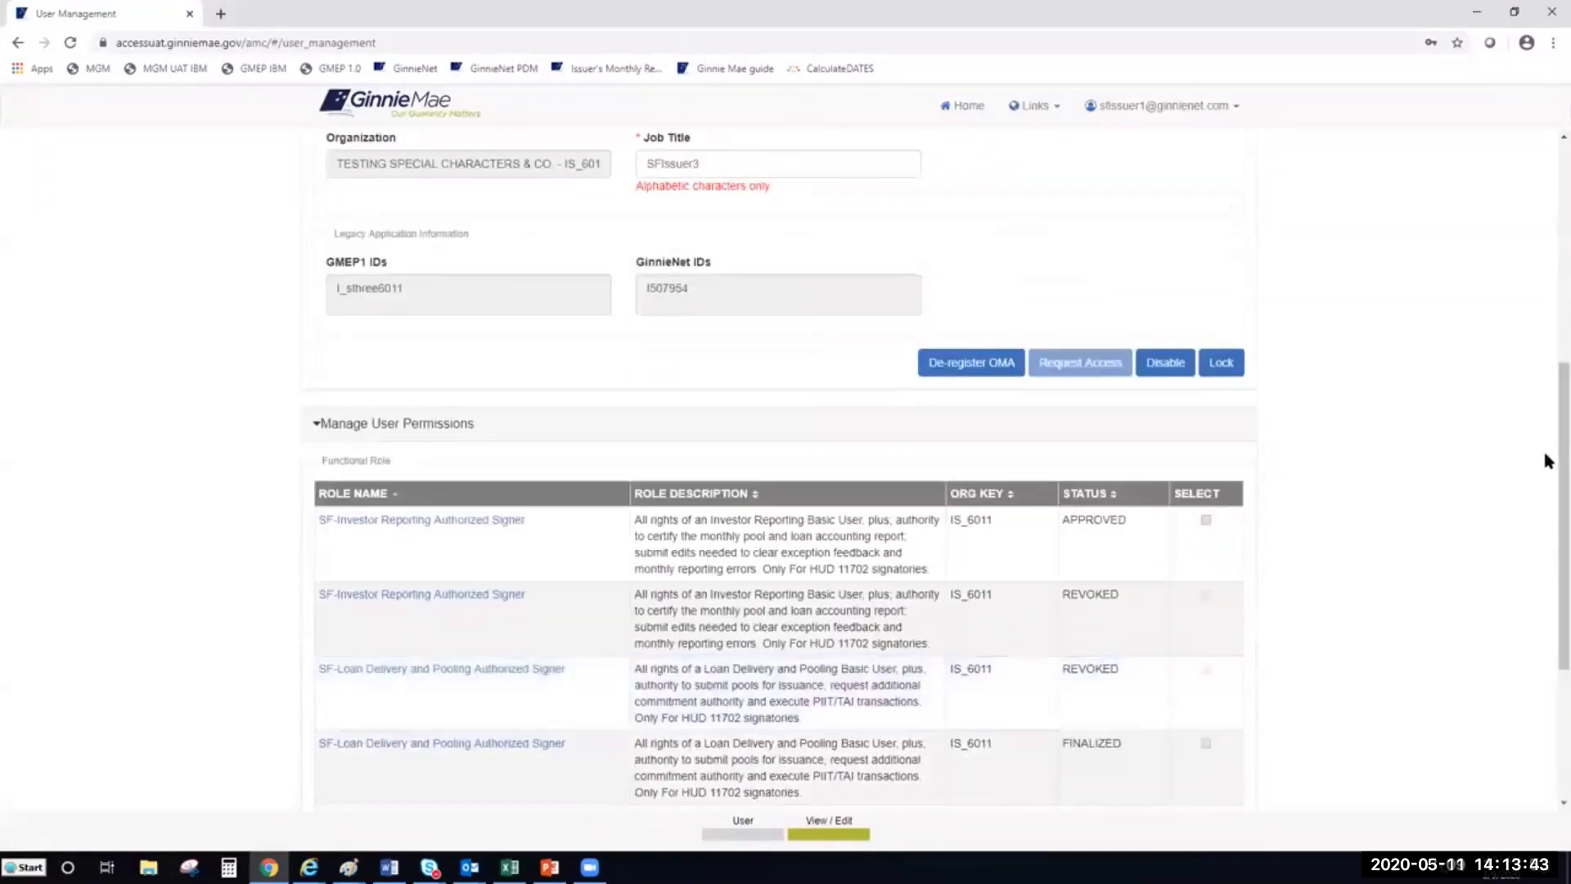
{"action": "left_click_drag", "start_coordinate": [1548, 454], "coordinate": [1547, 547]}
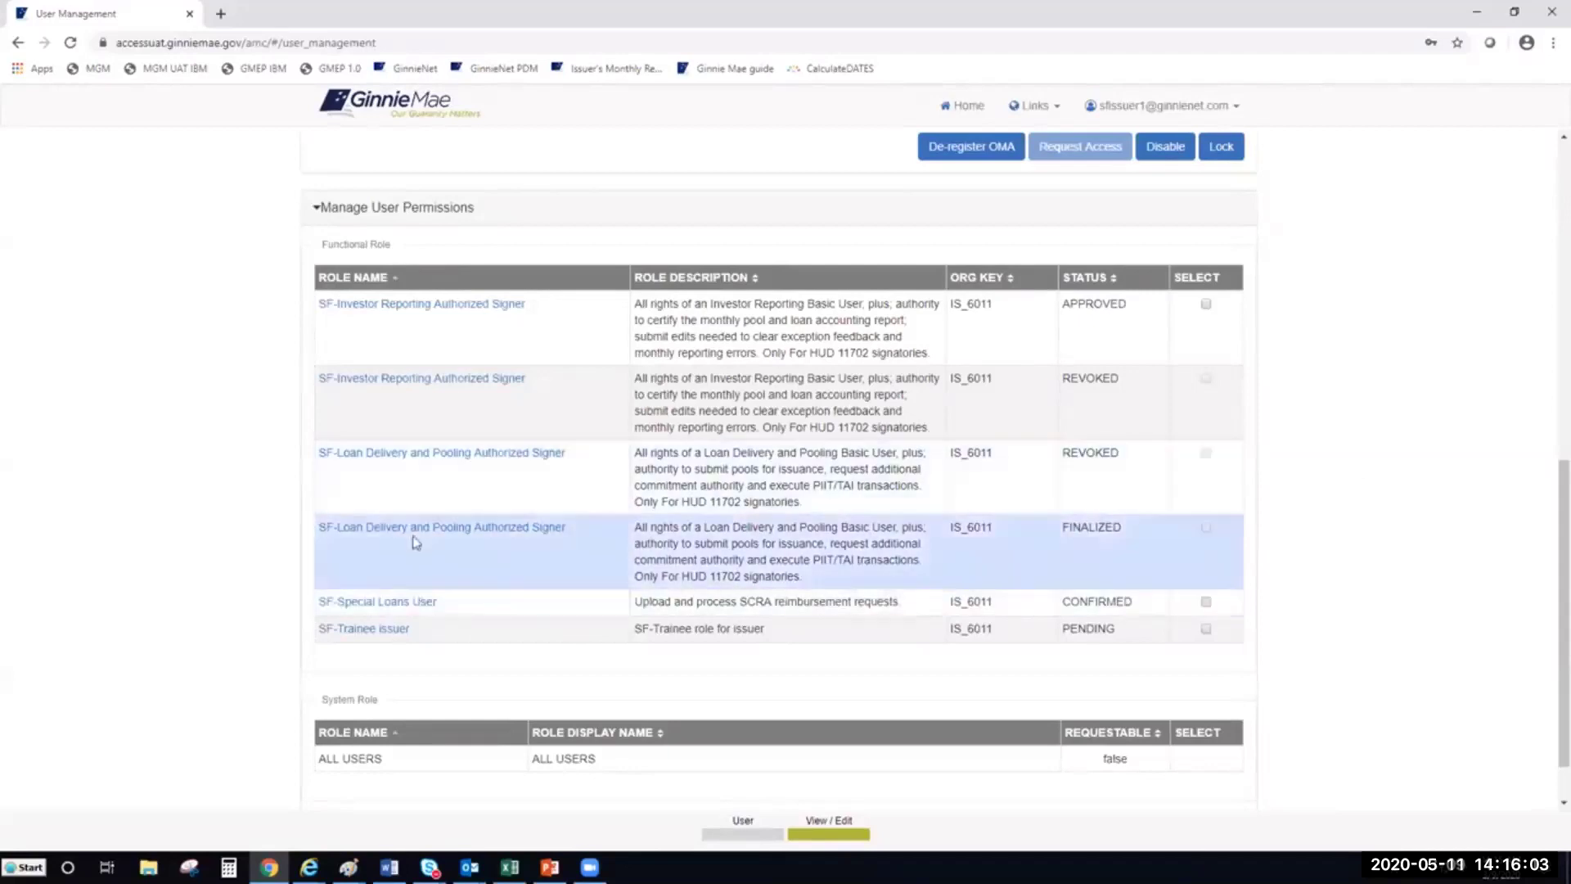
{"action": "left_click", "coordinate": [418, 532]}
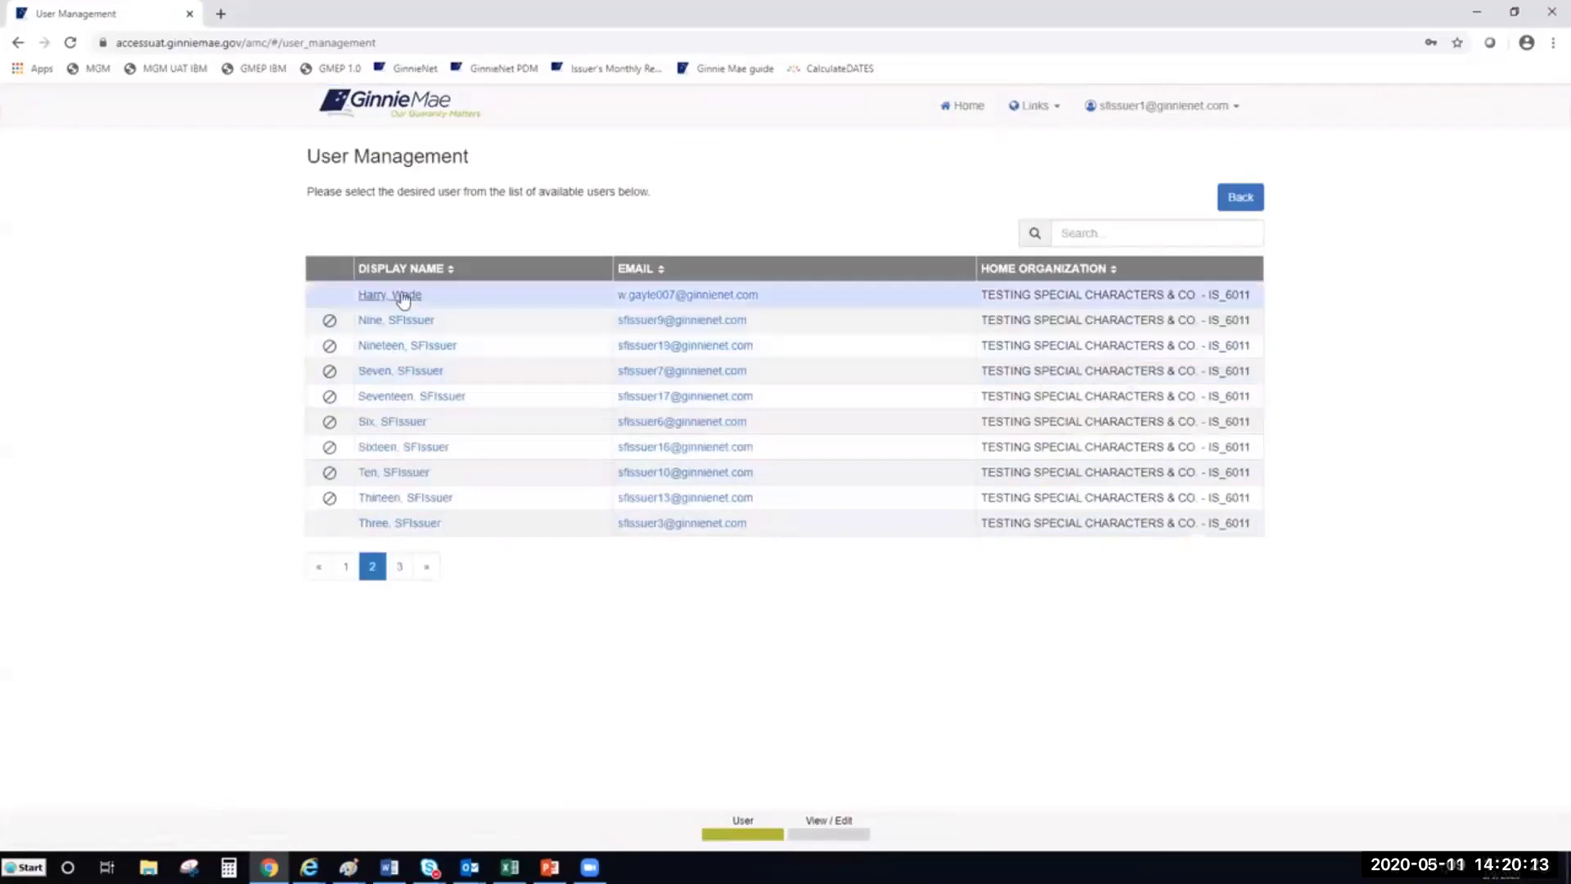
Open the View/Edit profile of the first user listed on page 2
{"action": "left_click", "coordinate": [403, 297]}
Expand the user's permissions, select the MF-Loan Delivery and Pooling Basic User role, and request its removal
{"action": "scroll", "coordinate": [494, 660], "scroll_direction": "down", "scroll_amount": 3}
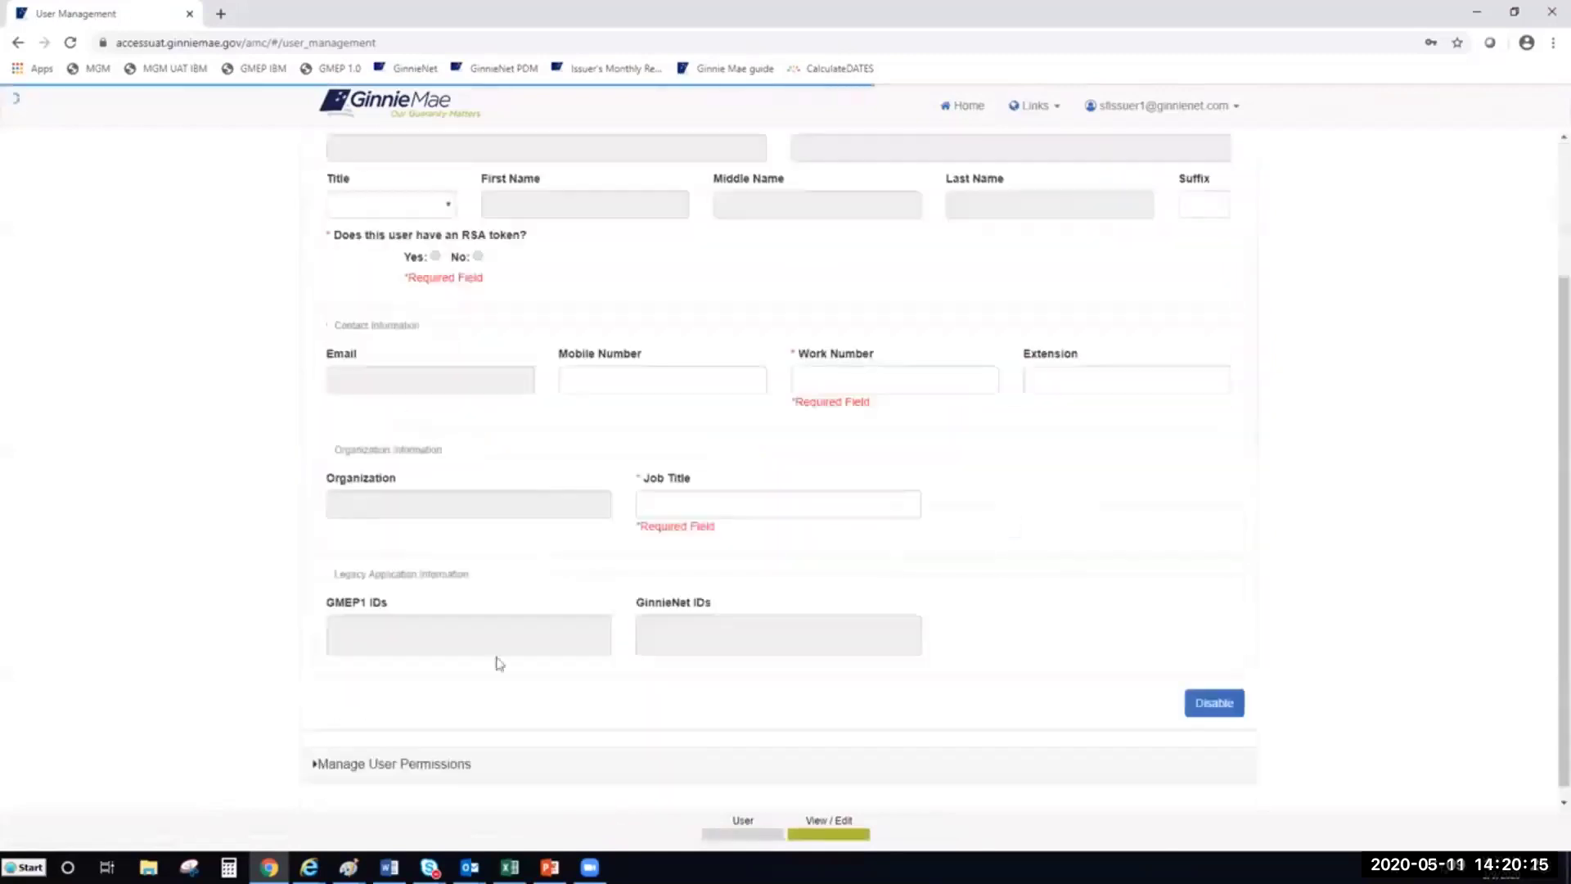
{"action": "left_click", "coordinate": [376, 756]}
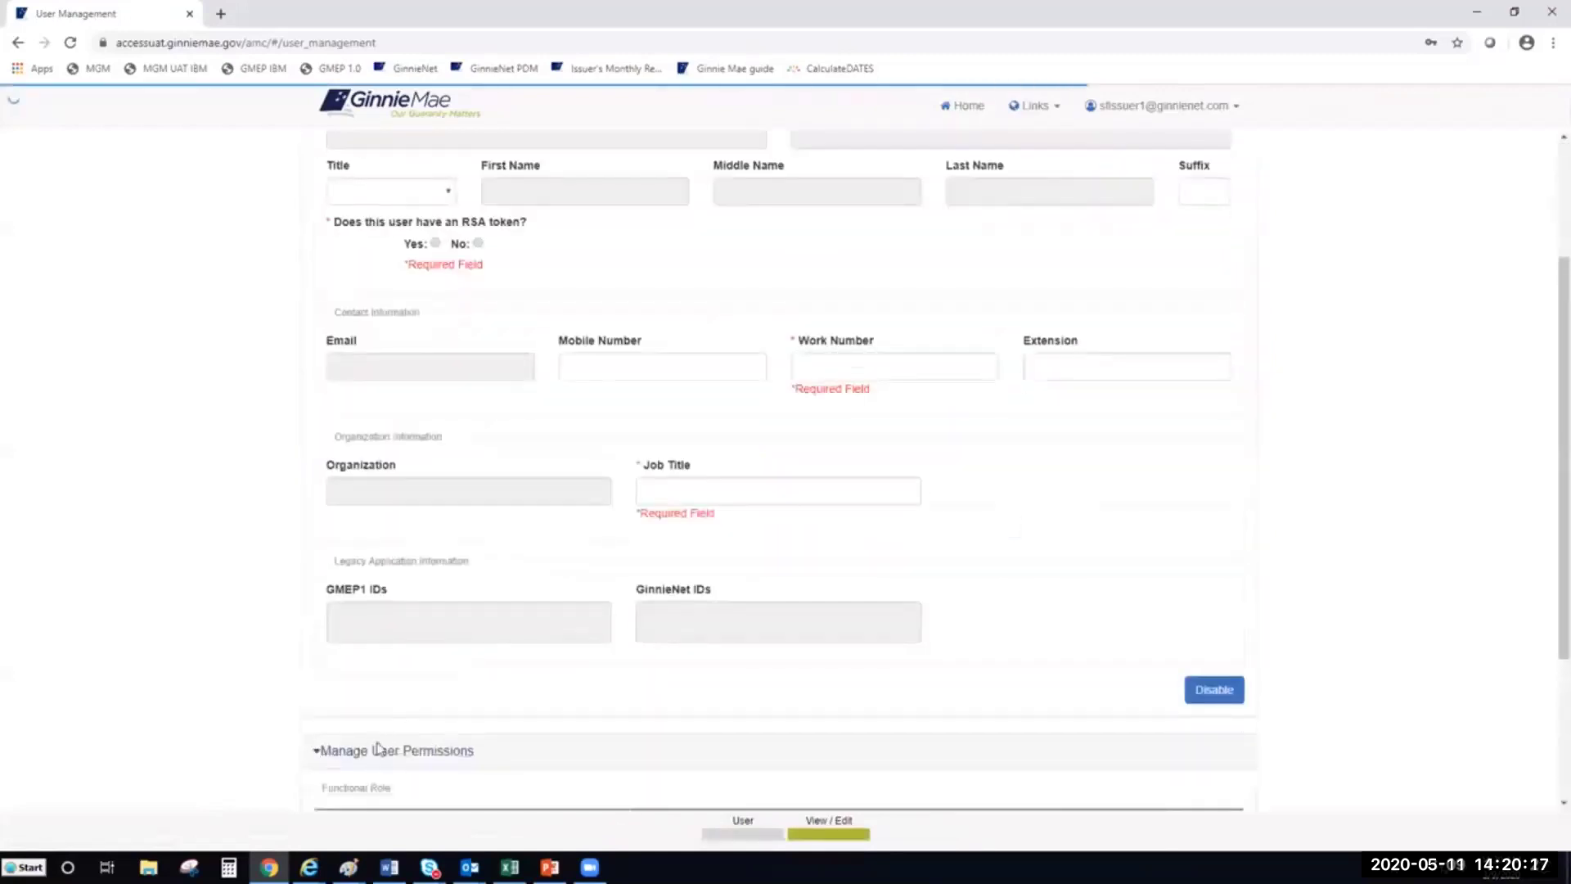
{"action": "scroll", "coordinate": [651, 589], "scroll_direction": "down", "scroll_amount": 2}
{"action": "scroll", "coordinate": [651, 589], "scroll_direction": "down", "scroll_amount": 3}
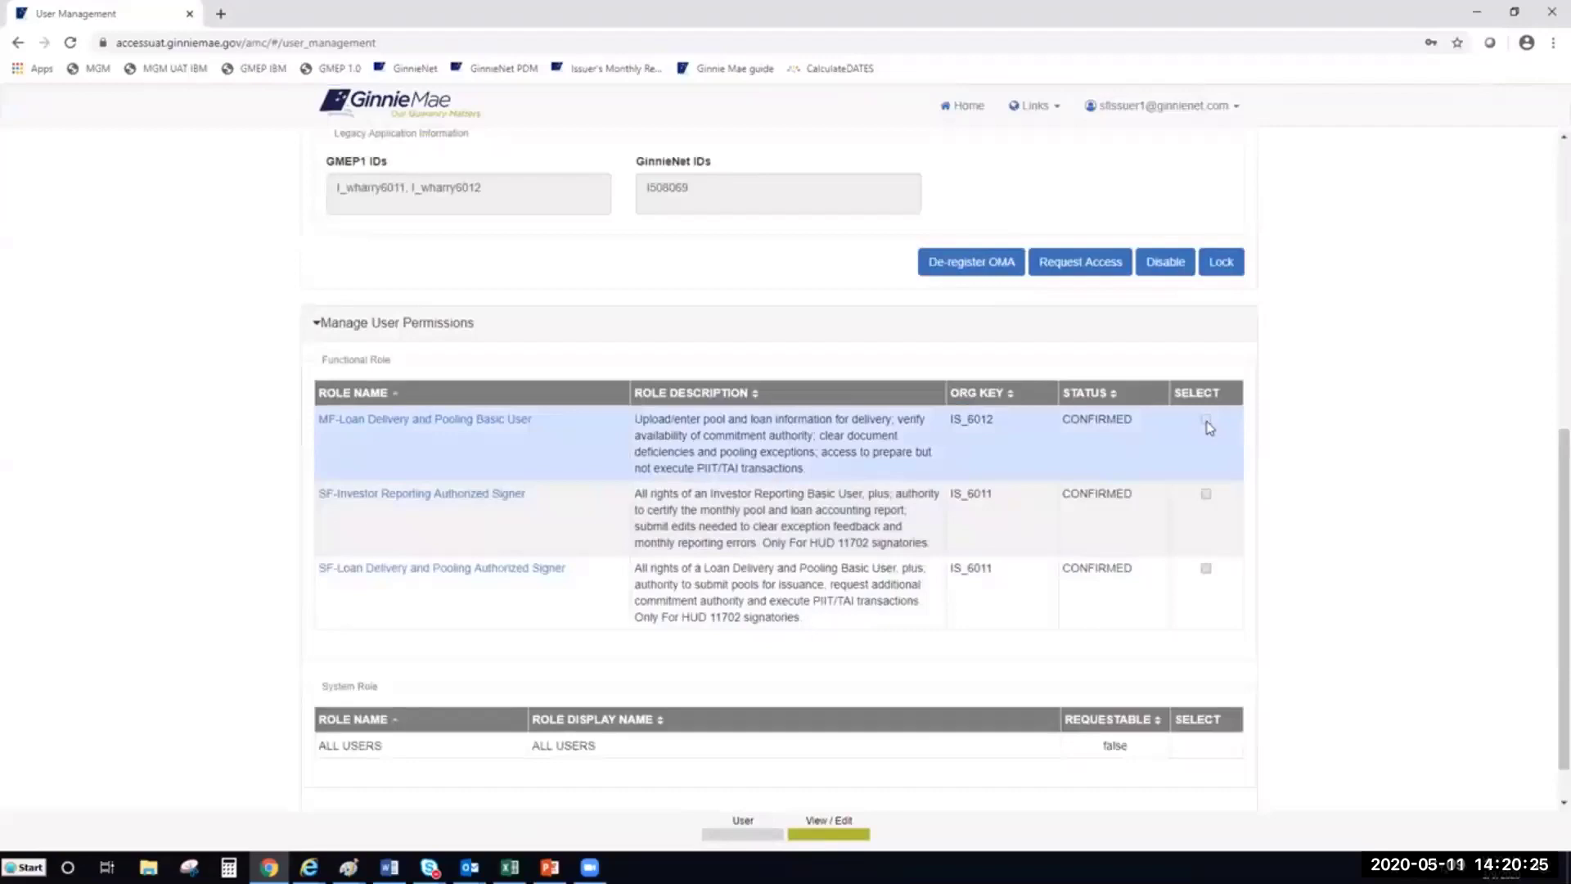
{"action": "left_click", "coordinate": [1206, 422]}
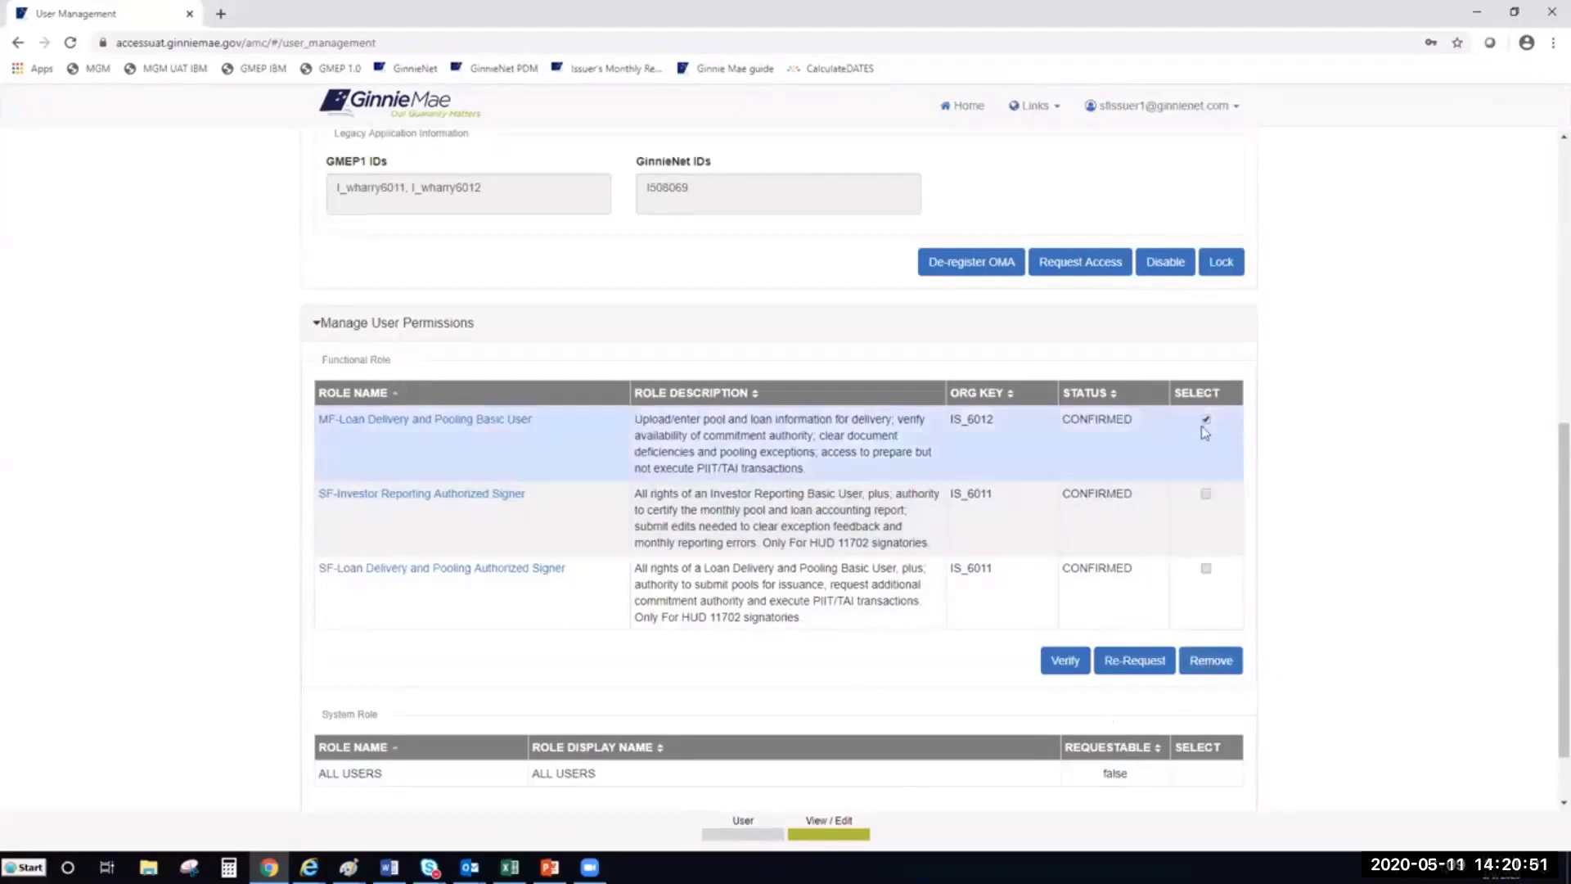
{"action": "left_click", "coordinate": [1210, 660]}
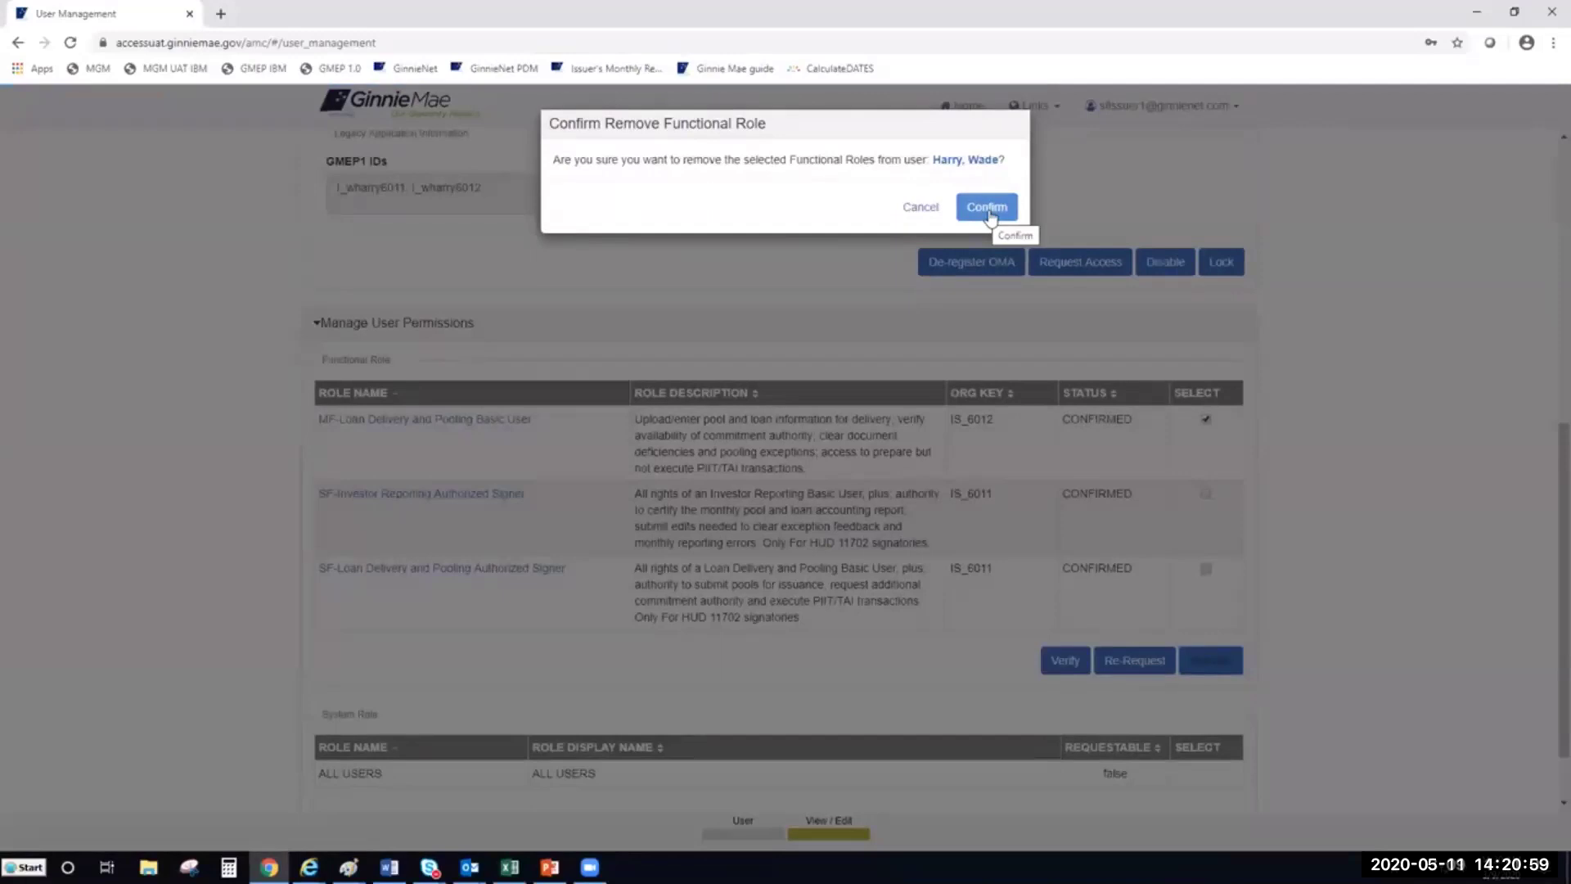
Confirm removing the MF-Loan Delivery and Pooling Basic User role and return to the user list
{"action": "left_click", "coordinate": [986, 208]}
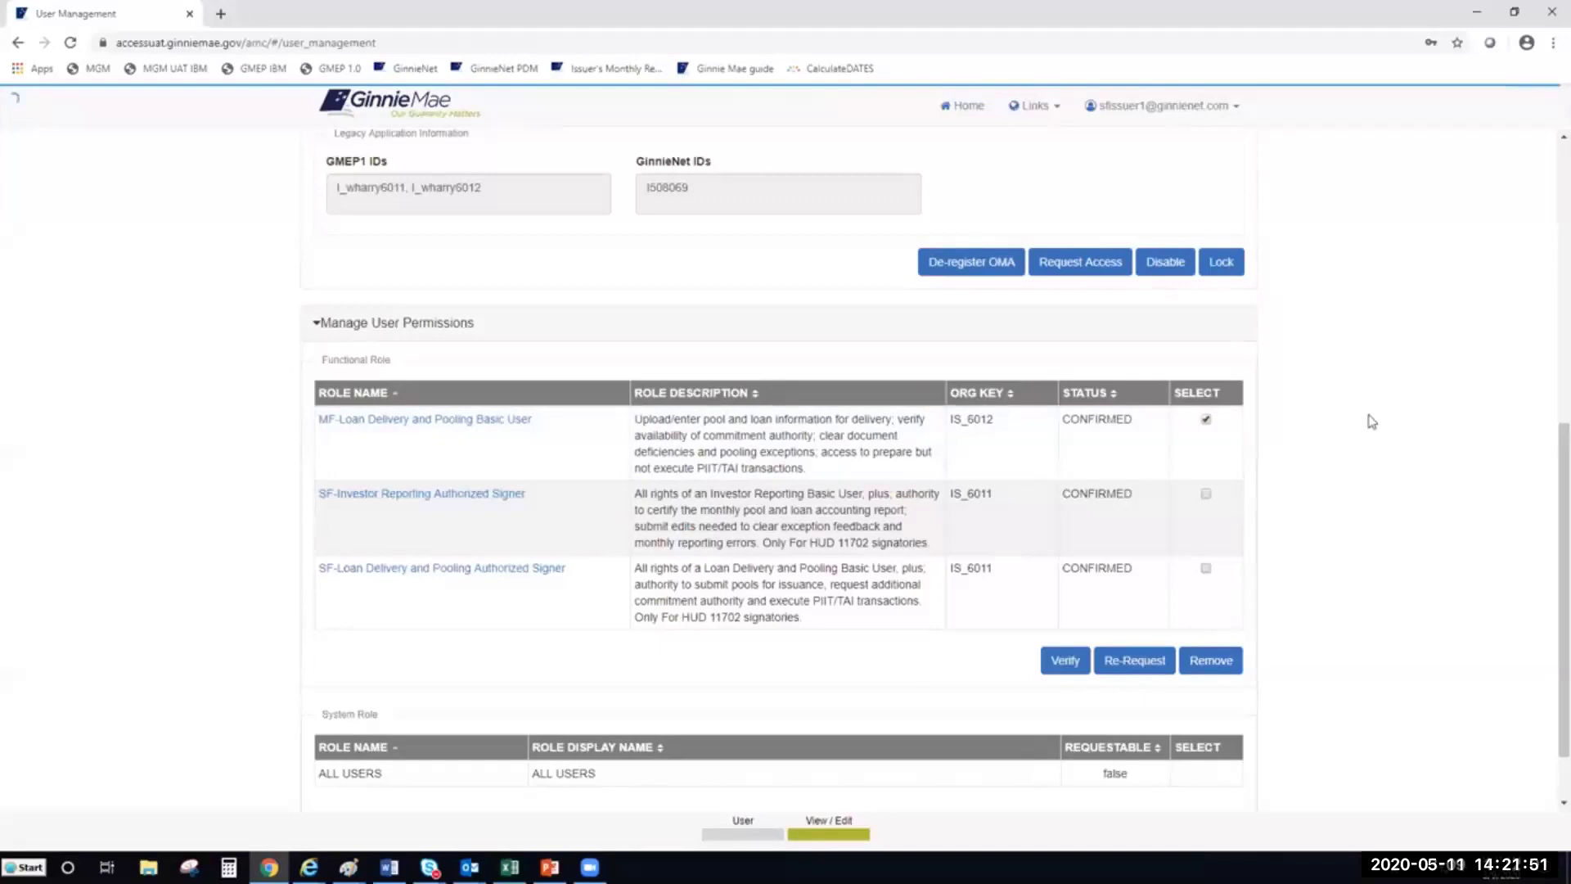
{"action": "scroll", "coordinate": [1364, 442], "scroll_direction": "up", "scroll_amount": 7}
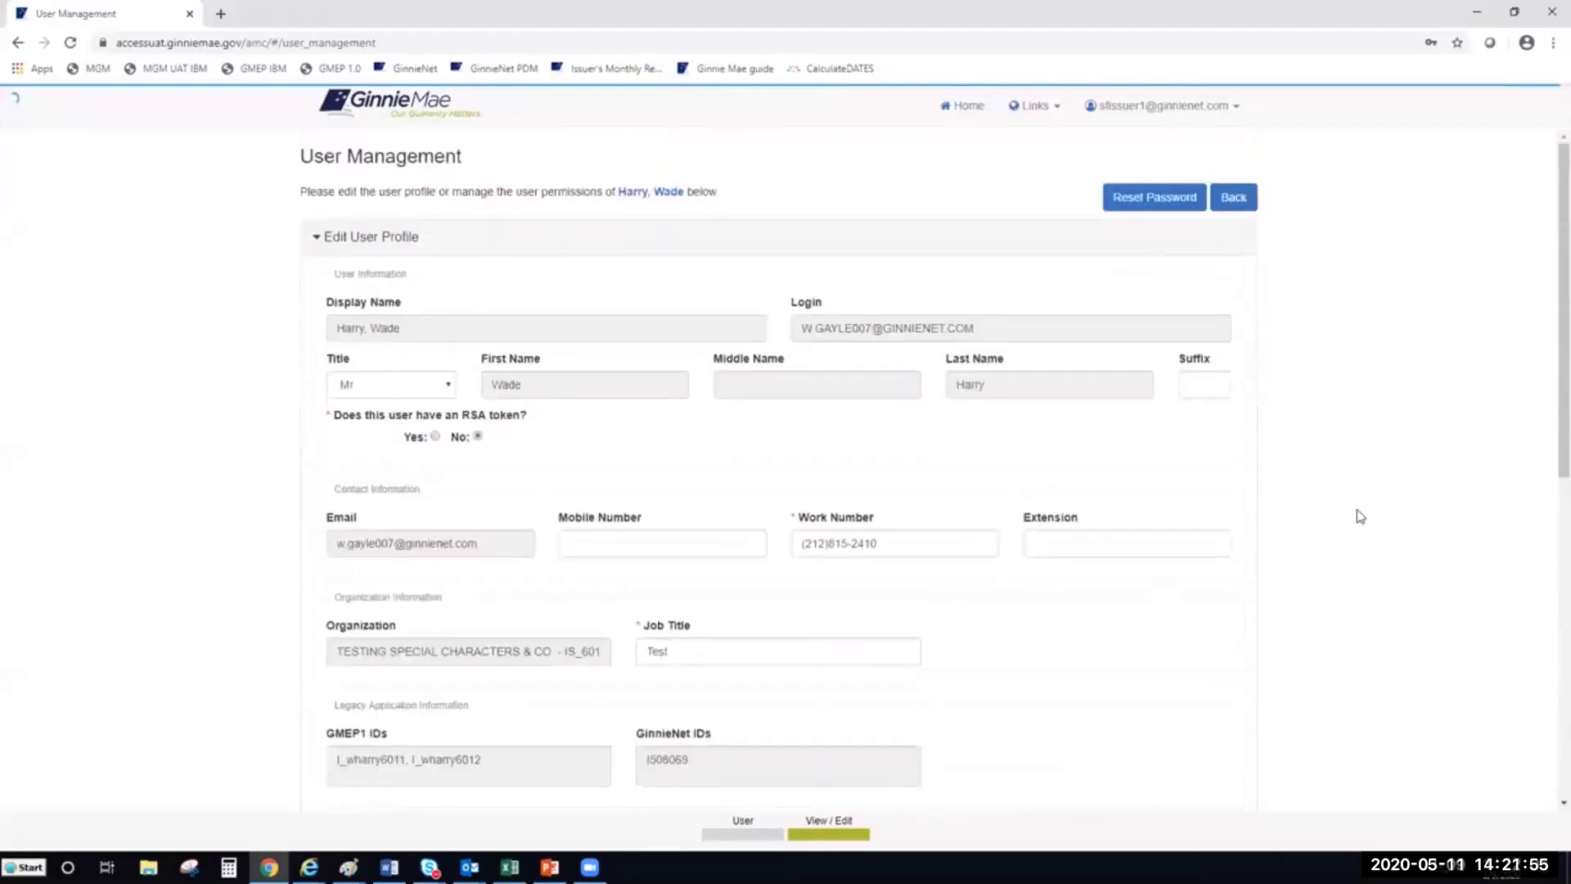
{"action": "left_click", "coordinate": [1240, 208]}
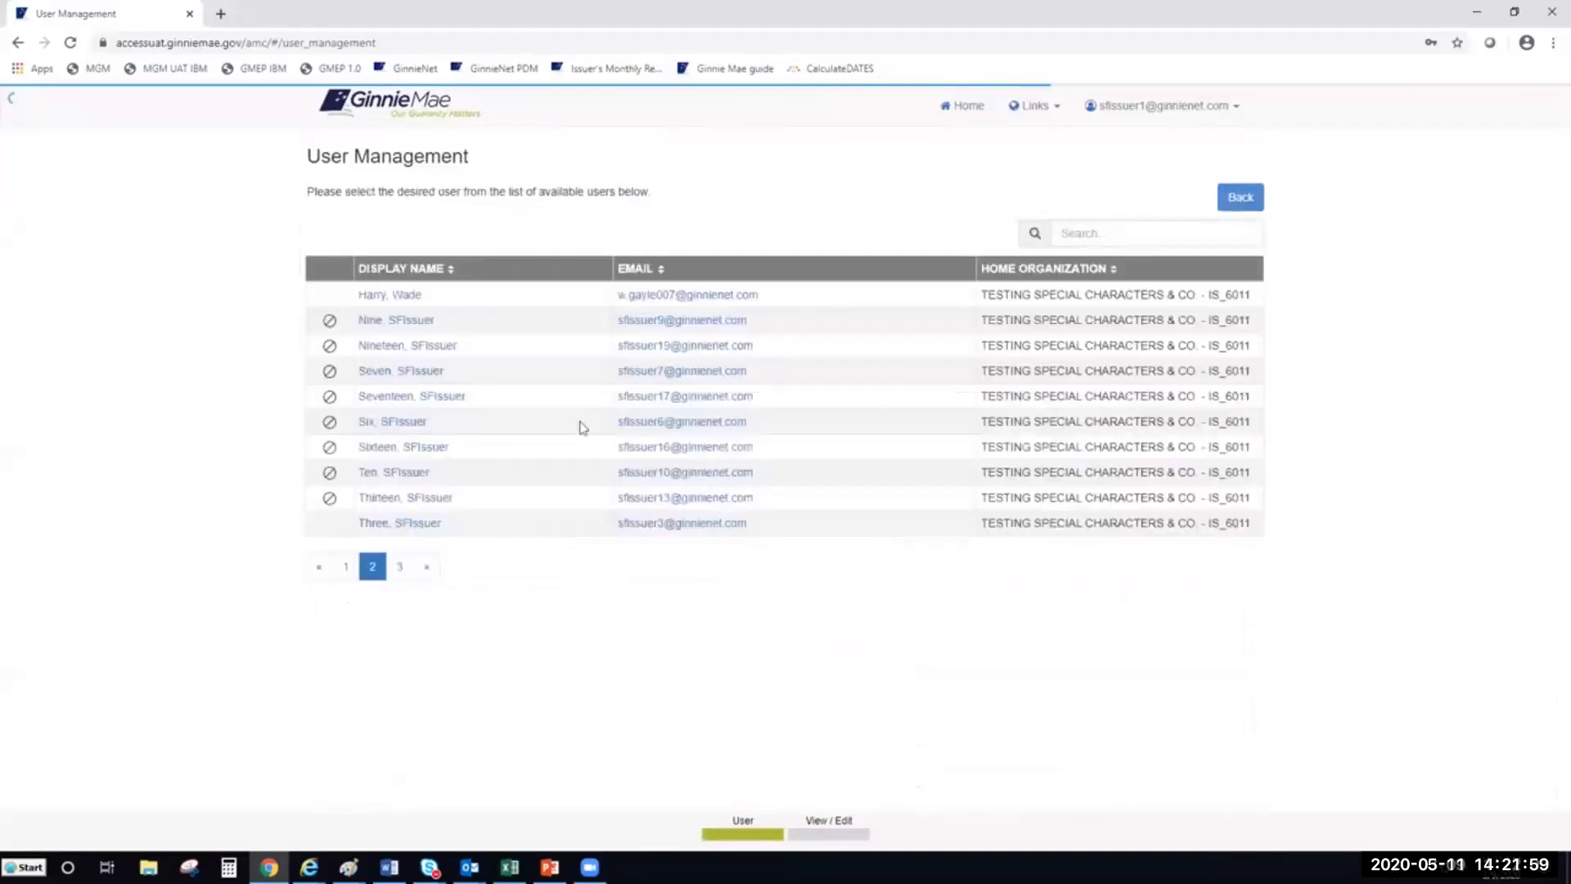
Open the test issuer user's profile, expand Manage User Permissions, and review the profile fields
{"action": "left_click", "coordinate": [395, 524]}
{"action": "scroll", "coordinate": [341, 722], "scroll_direction": "down", "scroll_amount": 3}
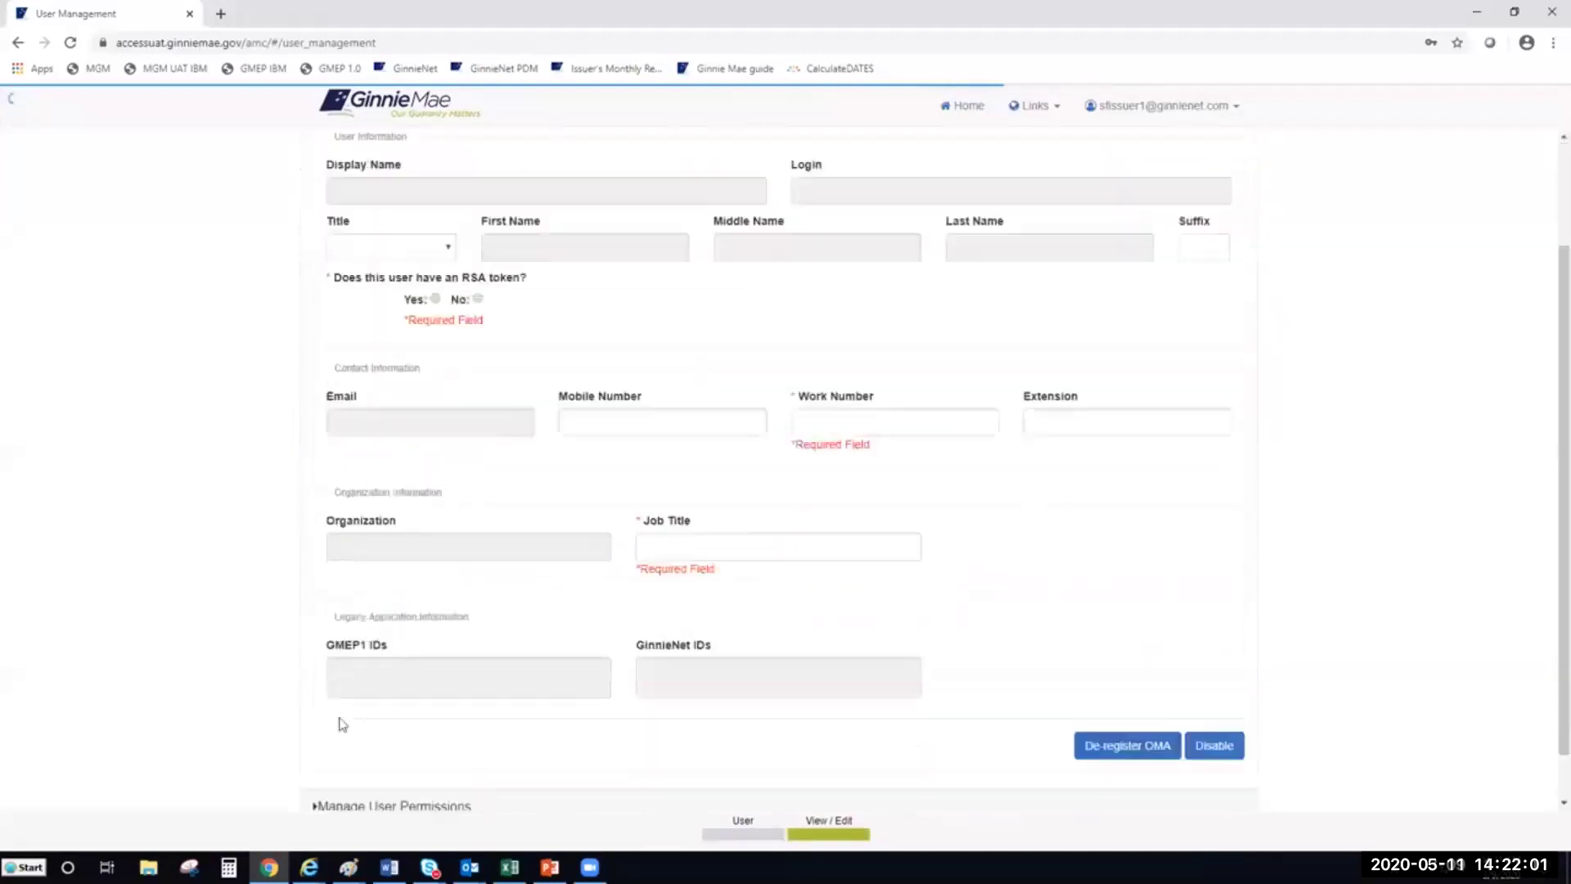
{"action": "left_click", "coordinate": [334, 757]}
{"action": "scroll", "coordinate": [544, 650], "scroll_direction": "down", "scroll_amount": 6}
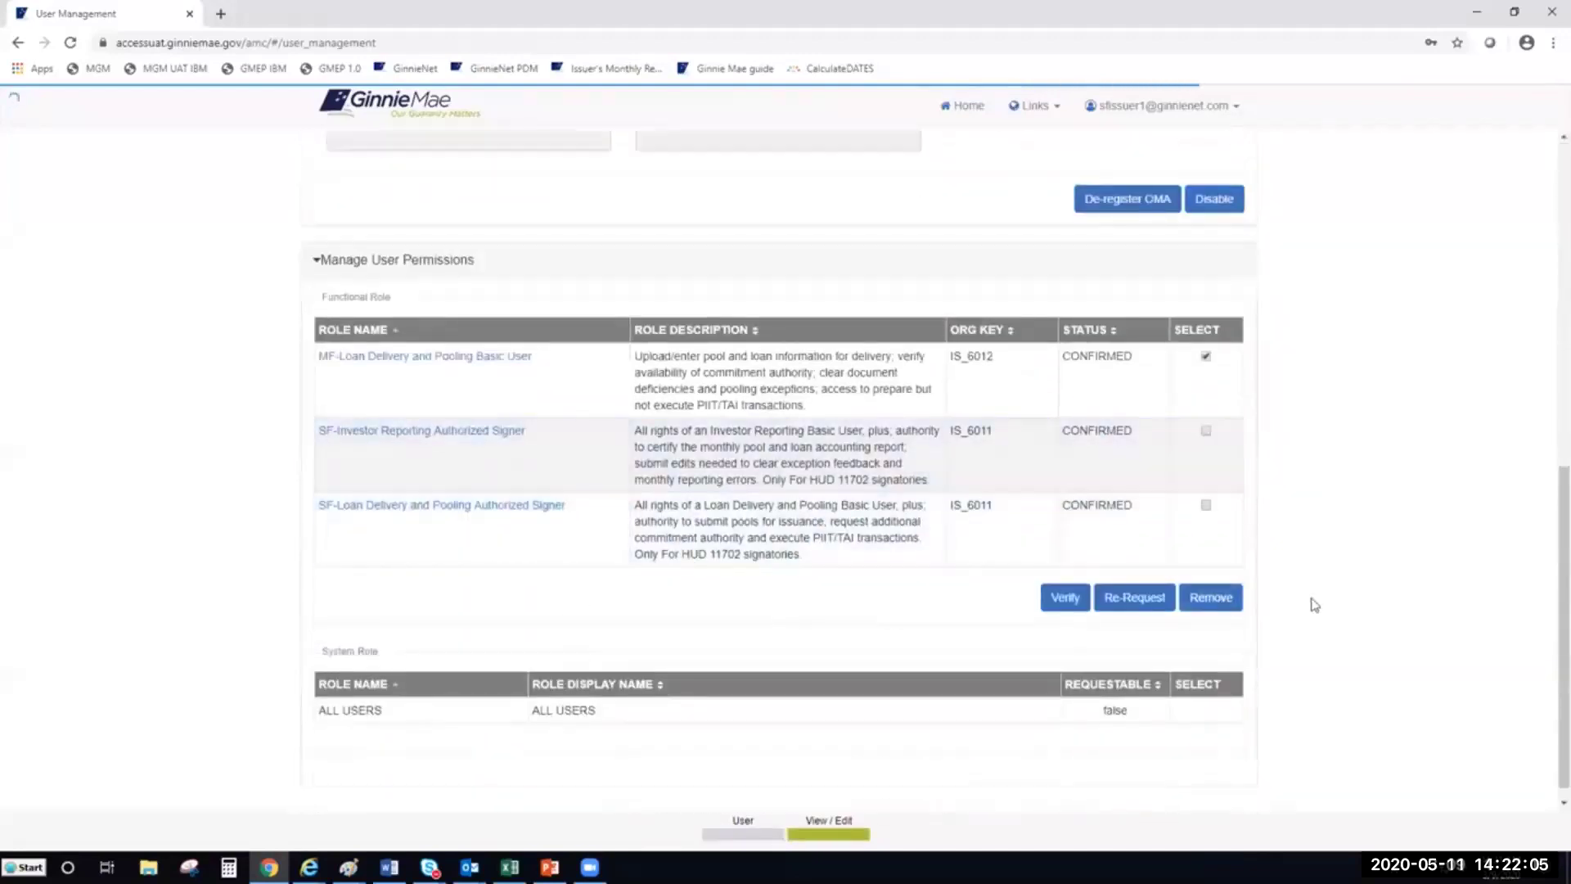
{"action": "scroll", "coordinate": [1312, 603], "scroll_direction": "up", "scroll_amount": 4}
{"action": "scroll", "coordinate": [1349, 564], "scroll_direction": "up", "scroll_amount": 3}
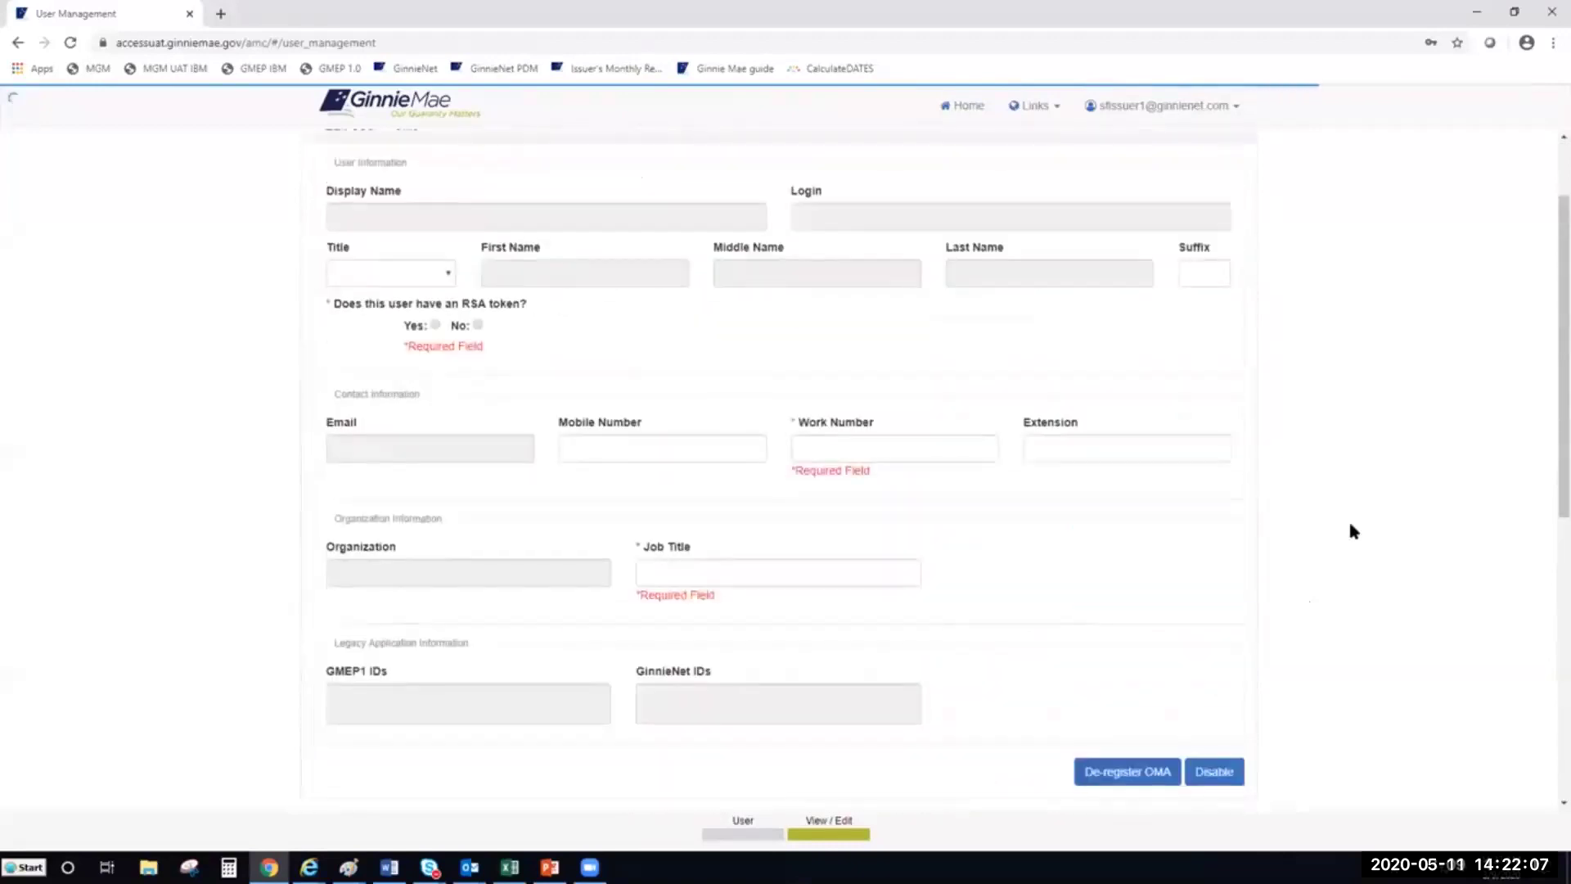
{"action": "scroll", "coordinate": [1350, 529], "scroll_direction": "up", "scroll_amount": 1}
{"action": "scroll", "coordinate": [1358, 526], "scroll_direction": "up", "scroll_amount": 1}
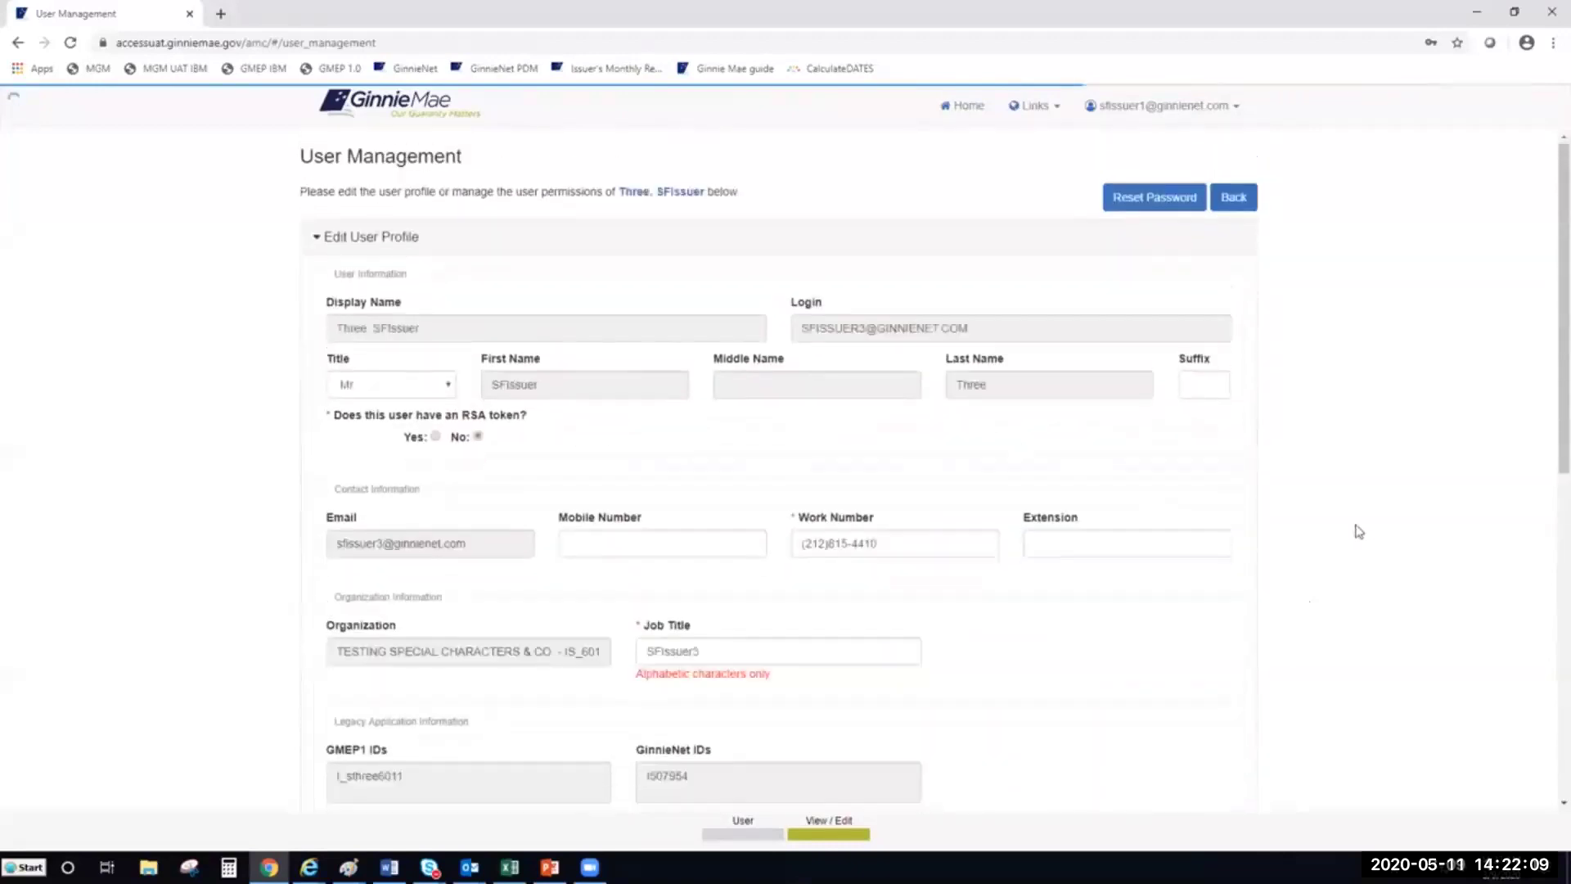
{"action": "scroll", "coordinate": [1319, 565], "scroll_direction": "down", "scroll_amount": 6}
{"action": "scroll", "coordinate": [1314, 568], "scroll_direction": "down", "scroll_amount": 1}
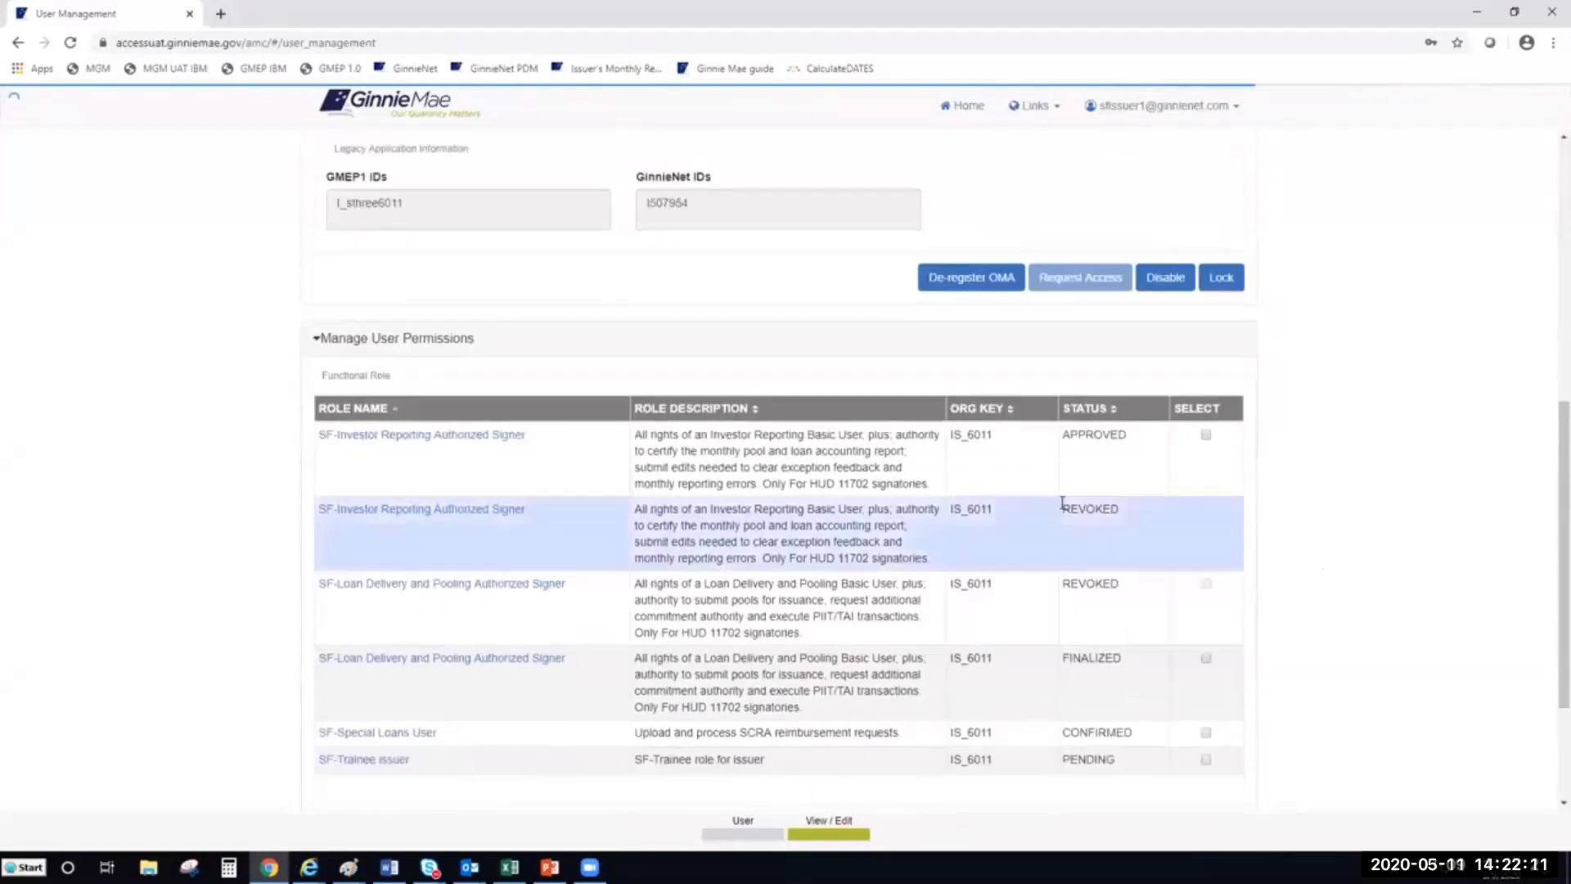
{"action": "left_click_drag", "start_coordinate": [1110, 513], "coordinate": [1062, 513]}
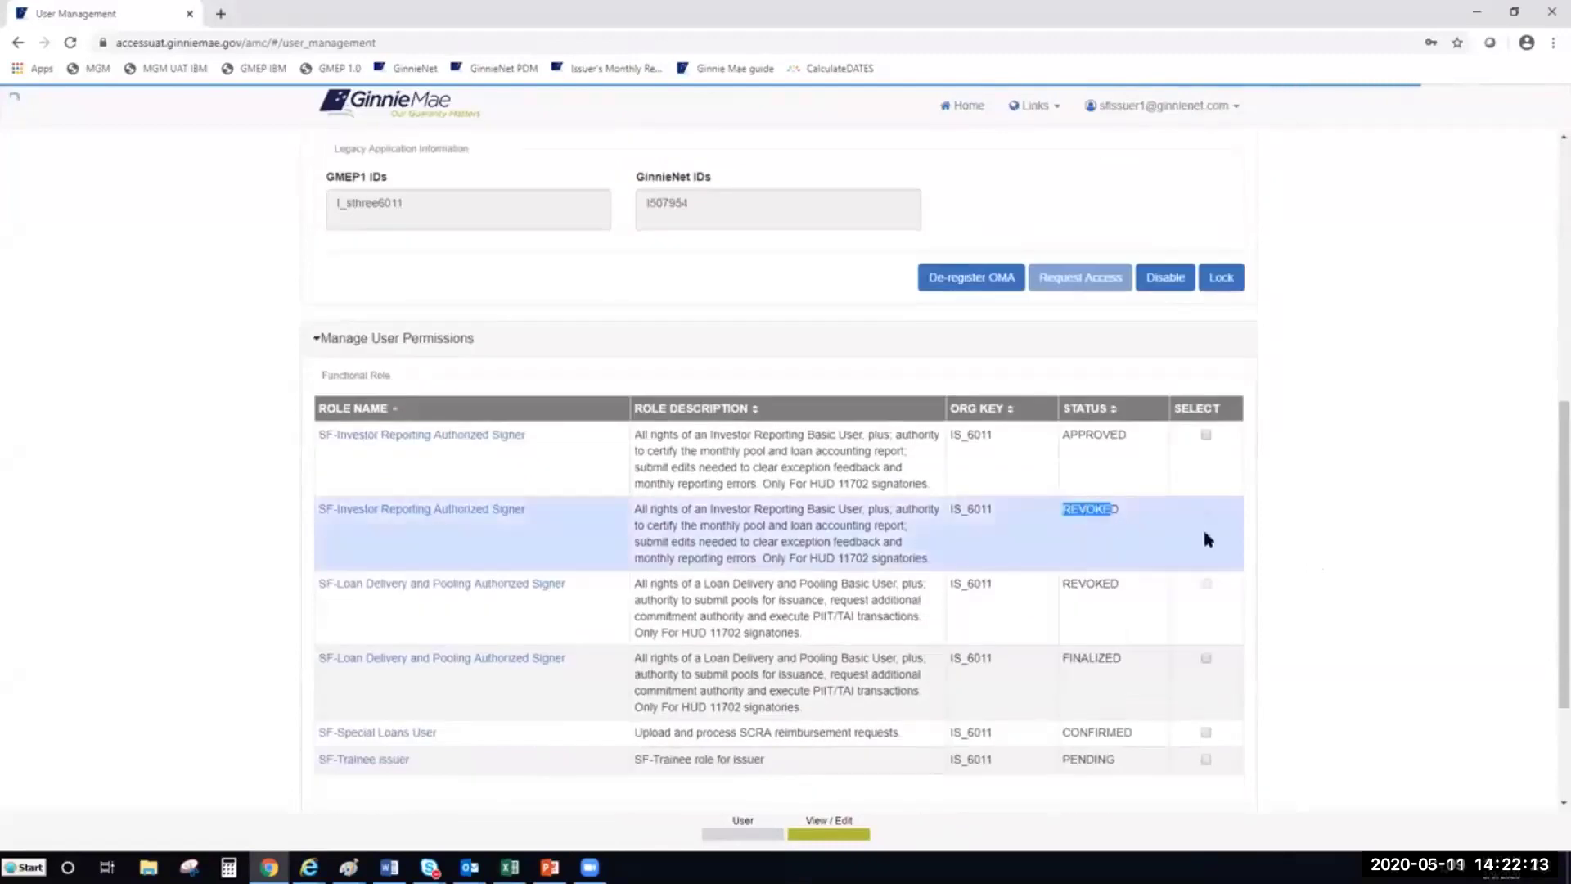
{"action": "left_click", "coordinate": [1375, 537]}
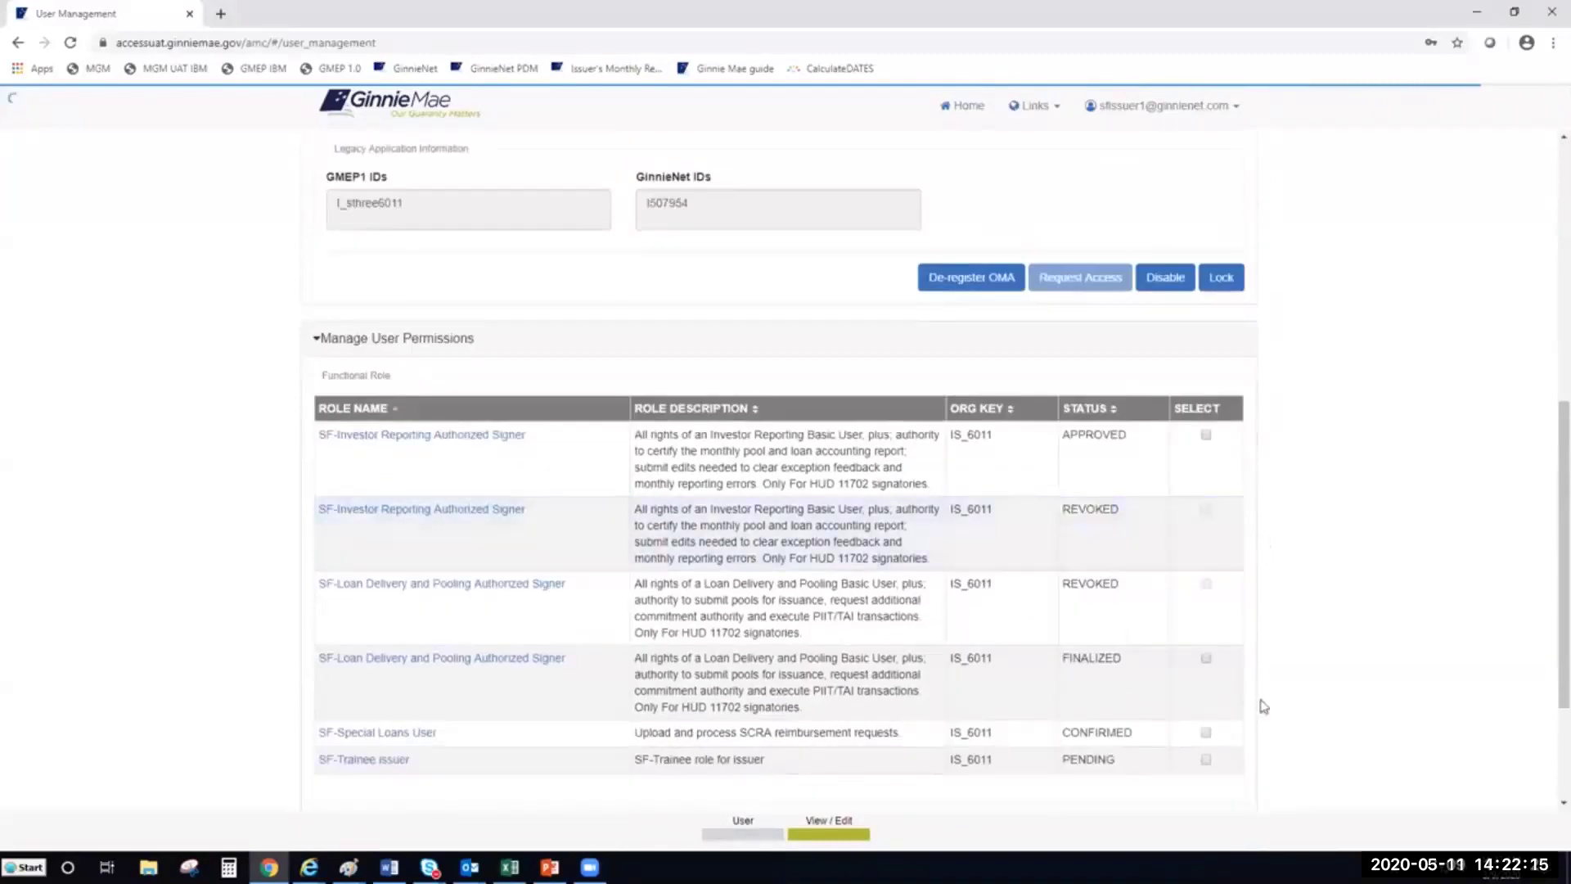
{"action": "scroll", "coordinate": [1334, 623], "scroll_direction": "down", "scroll_amount": 1}
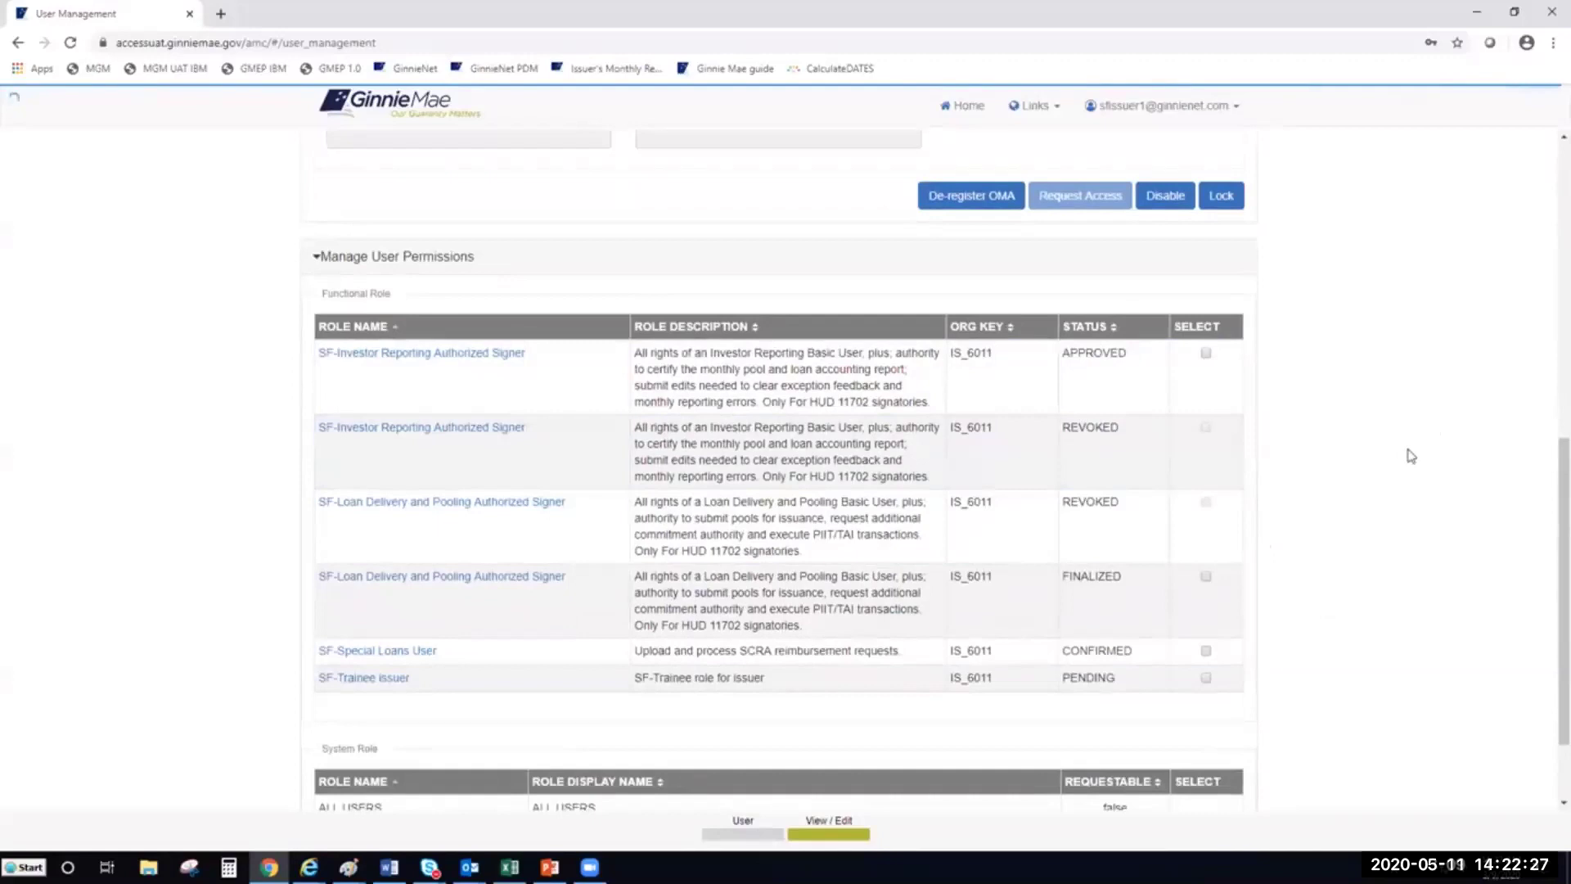
{"action": "scroll", "coordinate": [1407, 450], "scroll_direction": "up", "scroll_amount": 1}
{"action": "scroll", "coordinate": [1407, 451], "scroll_direction": "up", "scroll_amount": 6}
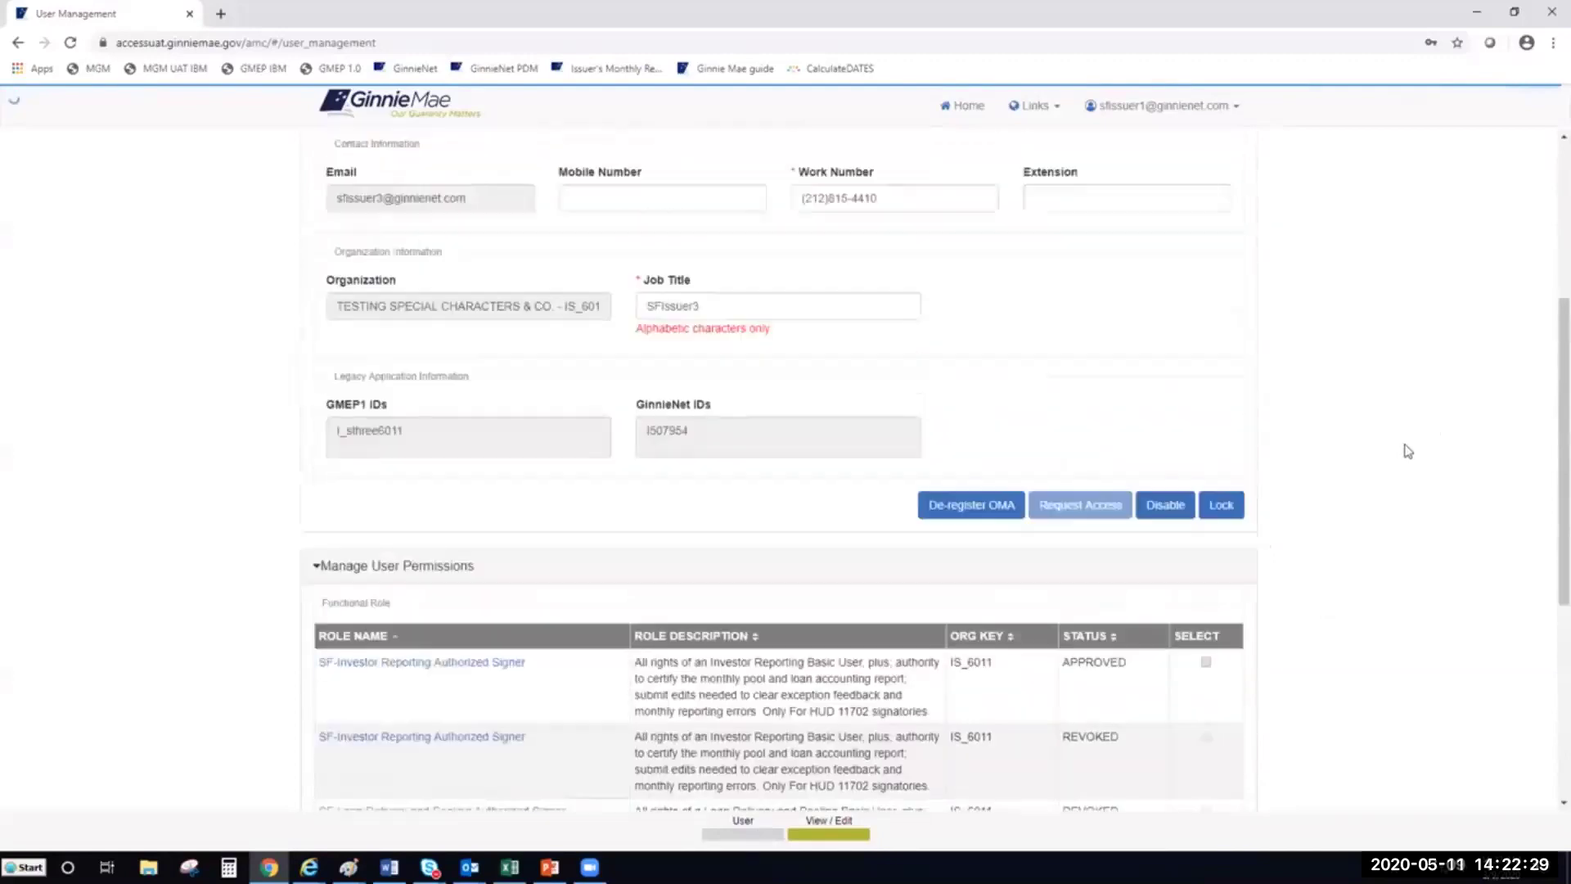
Return to the top of the Edit User Profile section and open the Title dropdown
{"action": "left_click_drag", "start_coordinate": [1561, 247], "coordinate": [1546, 258]}
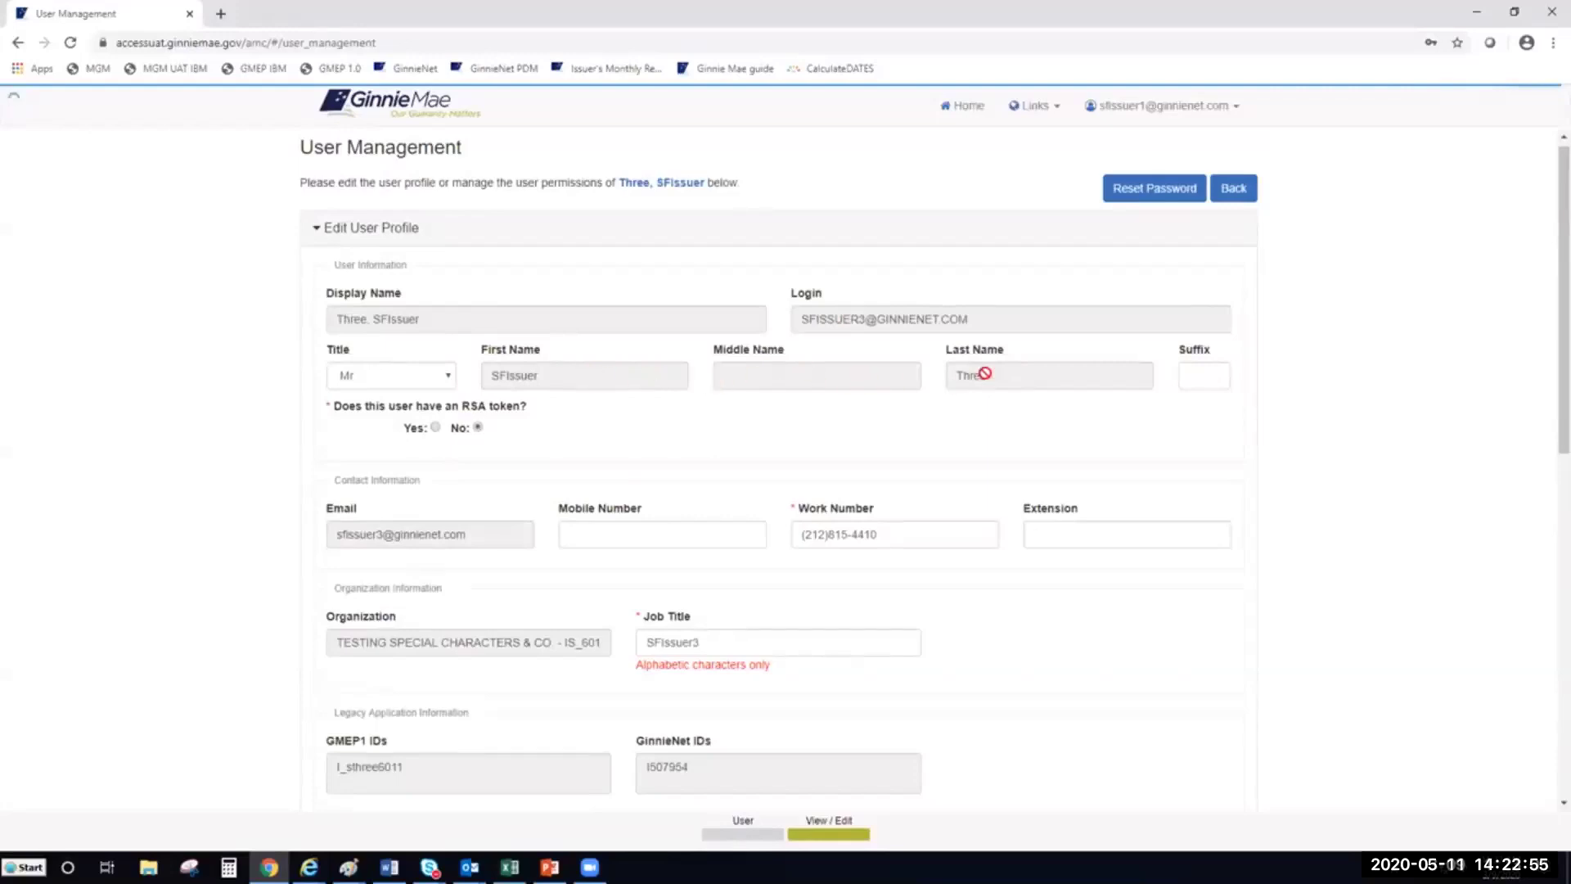
{"action": "left_click", "coordinate": [429, 381]}
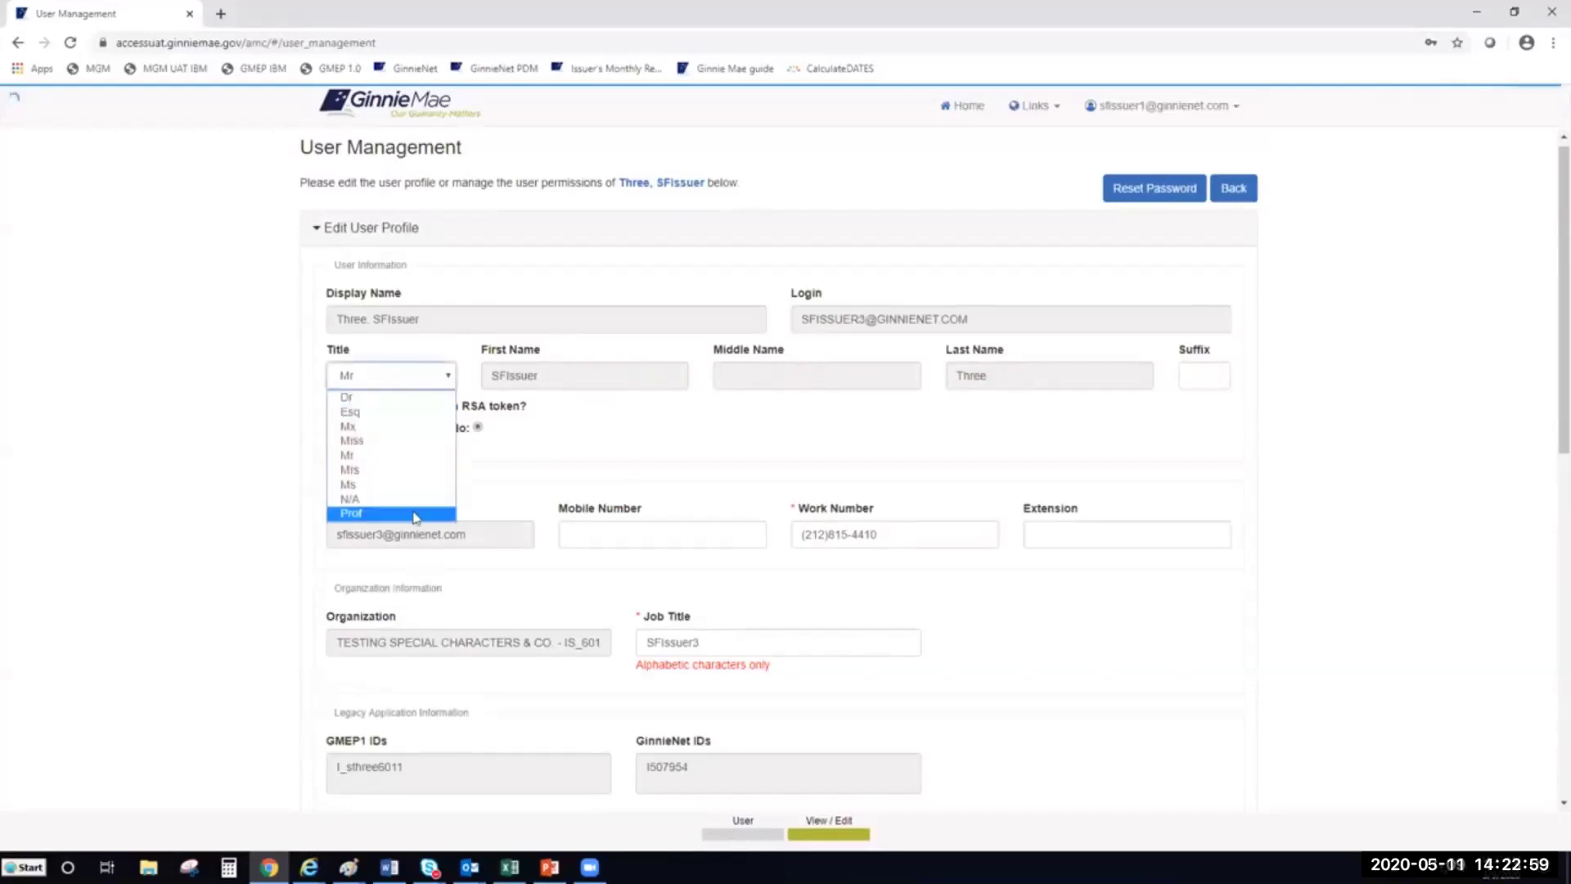
Keep Title as Mr, set RSA token to Yes, and enter the token's serial number
{"action": "left_click", "coordinate": [590, 438]}
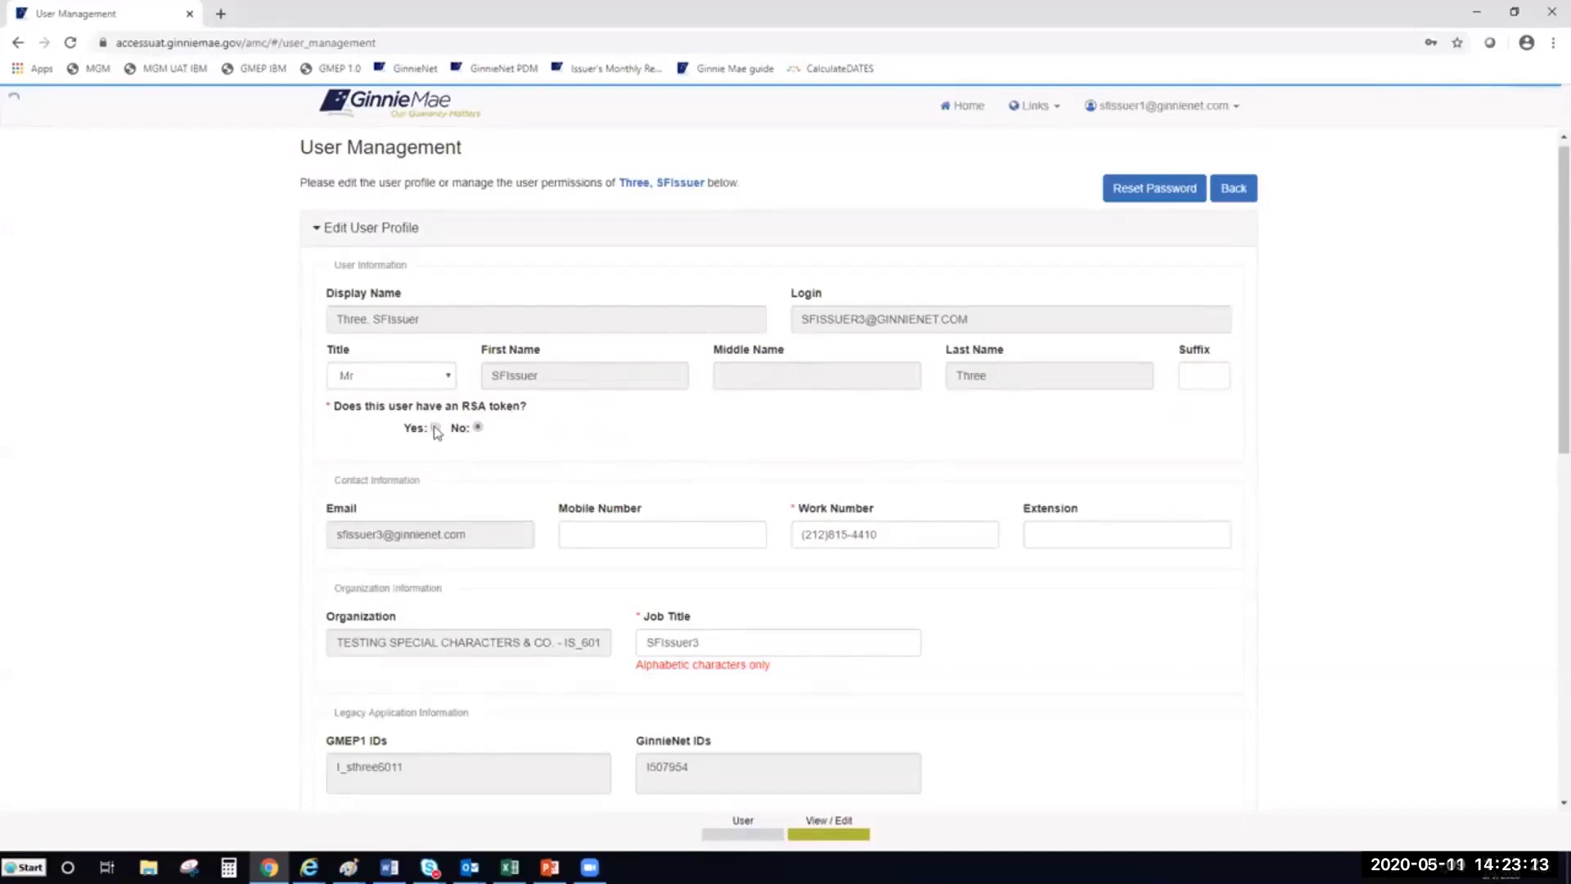
{"action": "left_click", "coordinate": [435, 427]}
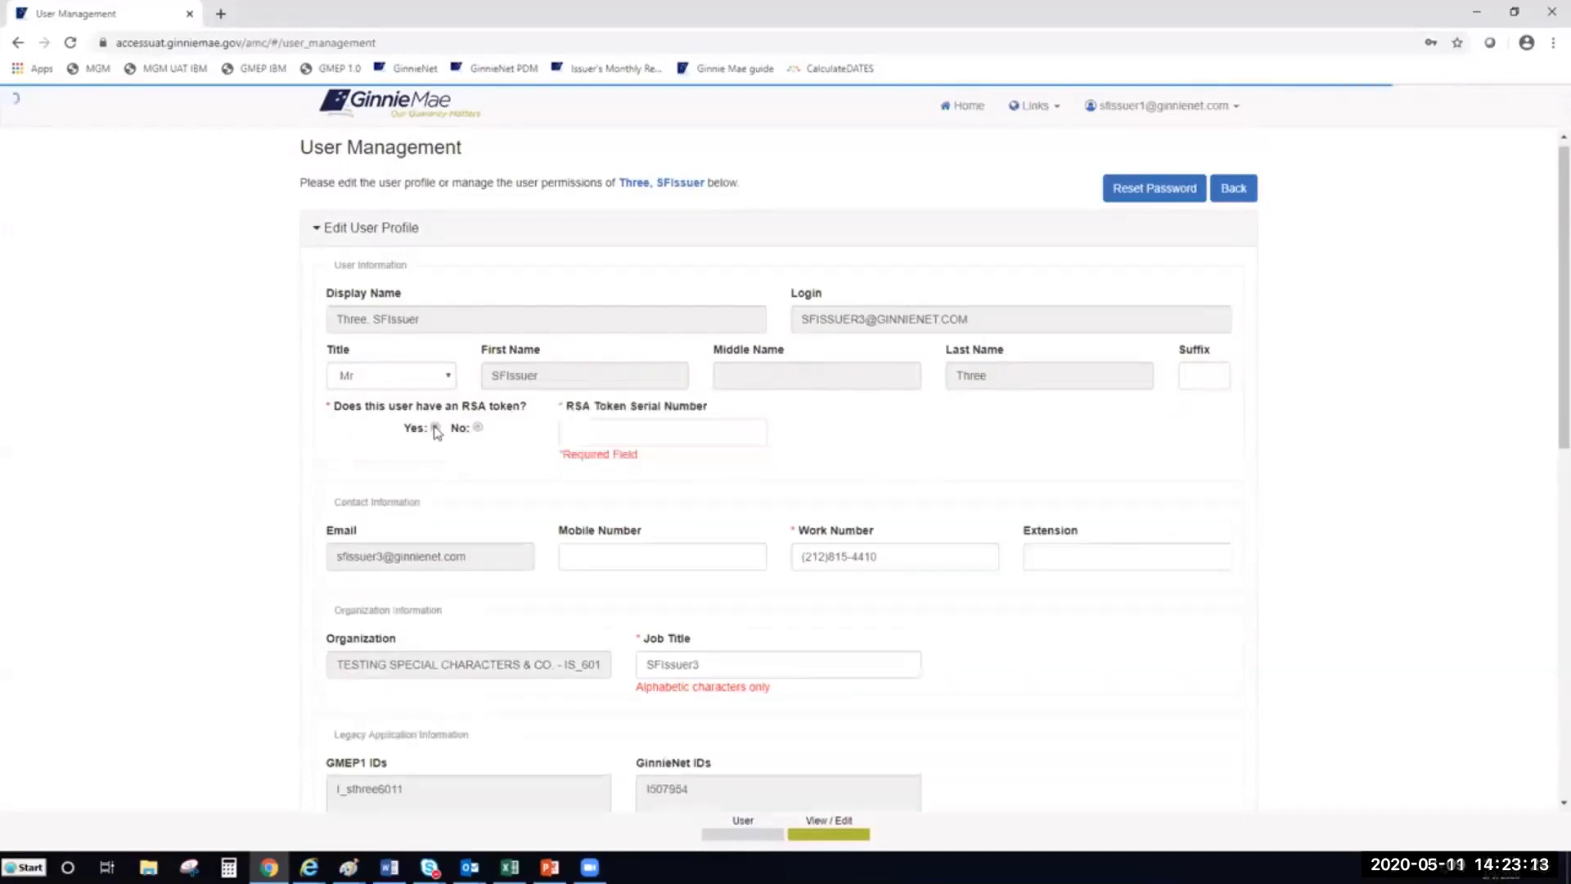
{"action": "left_click", "coordinate": [586, 431]}
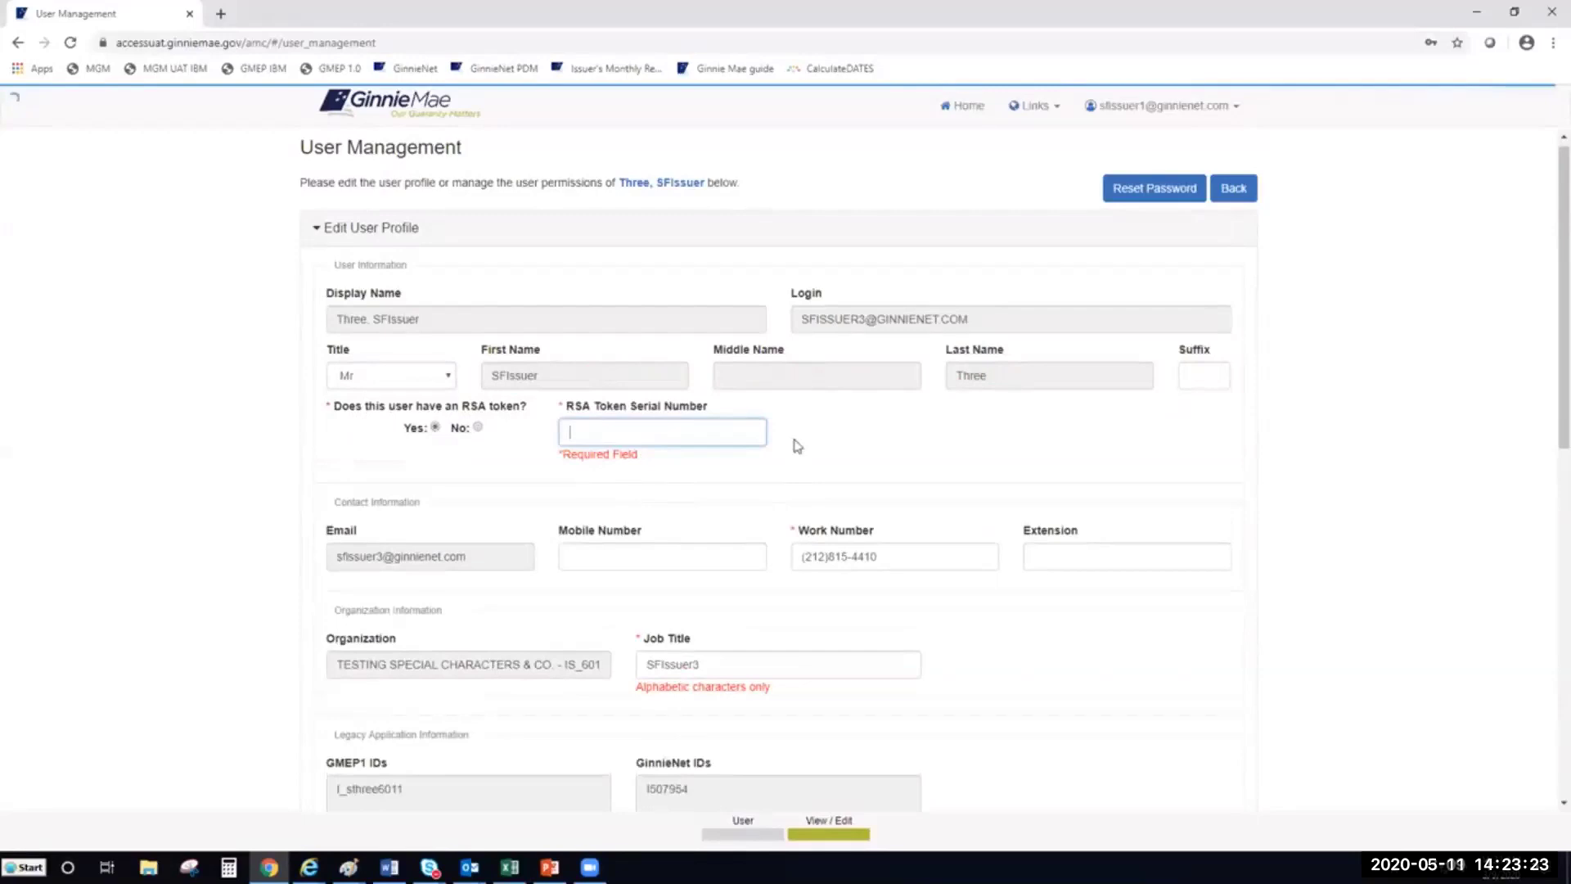
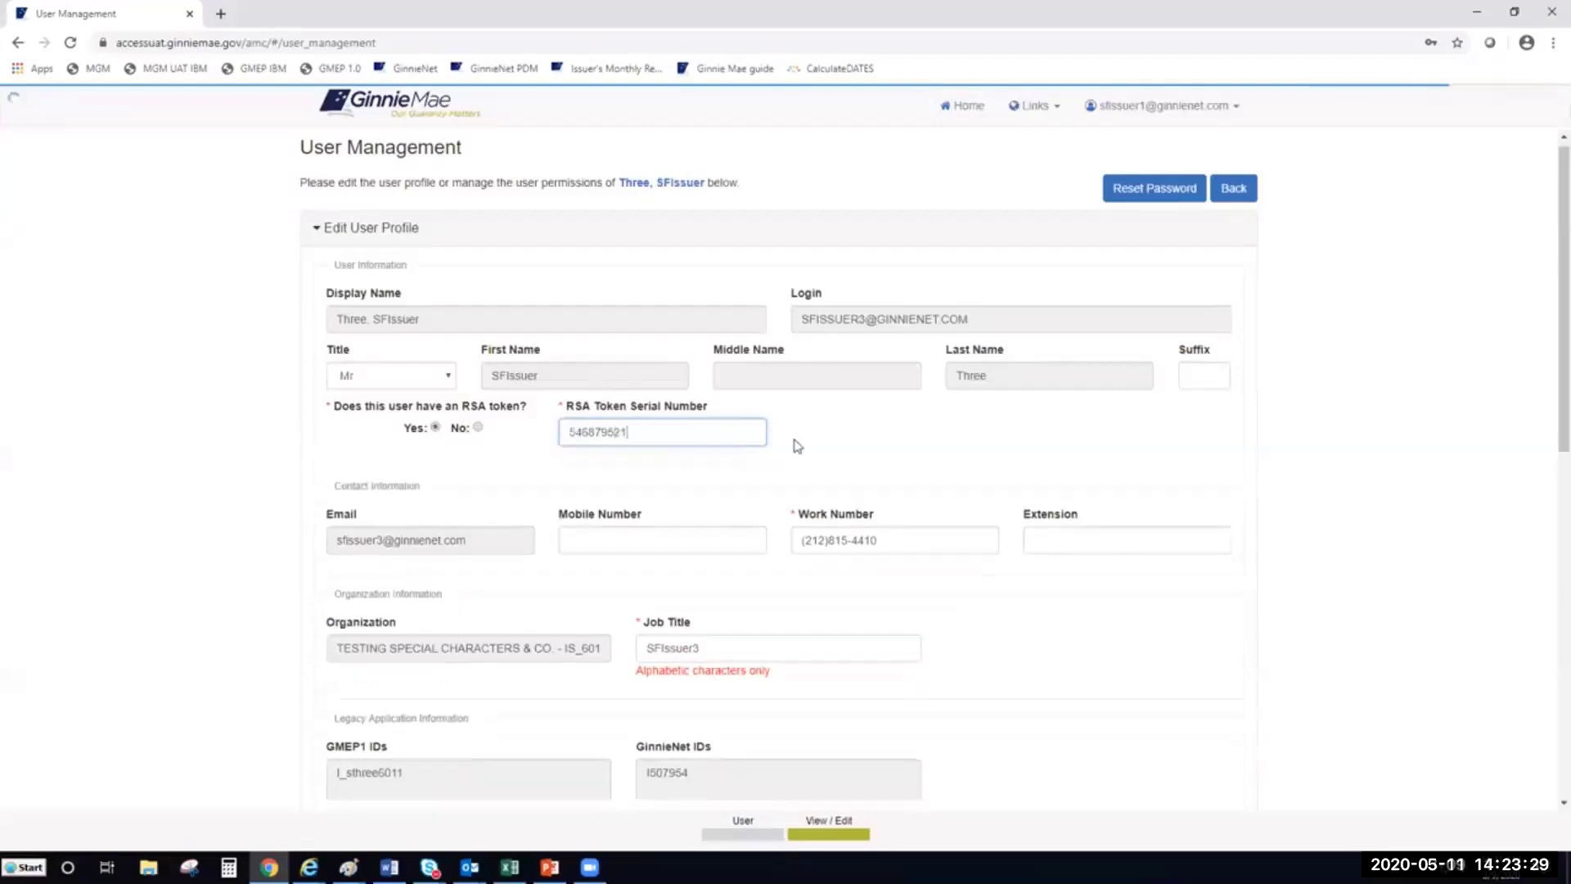
{"action": "left_click", "coordinate": [859, 454]}
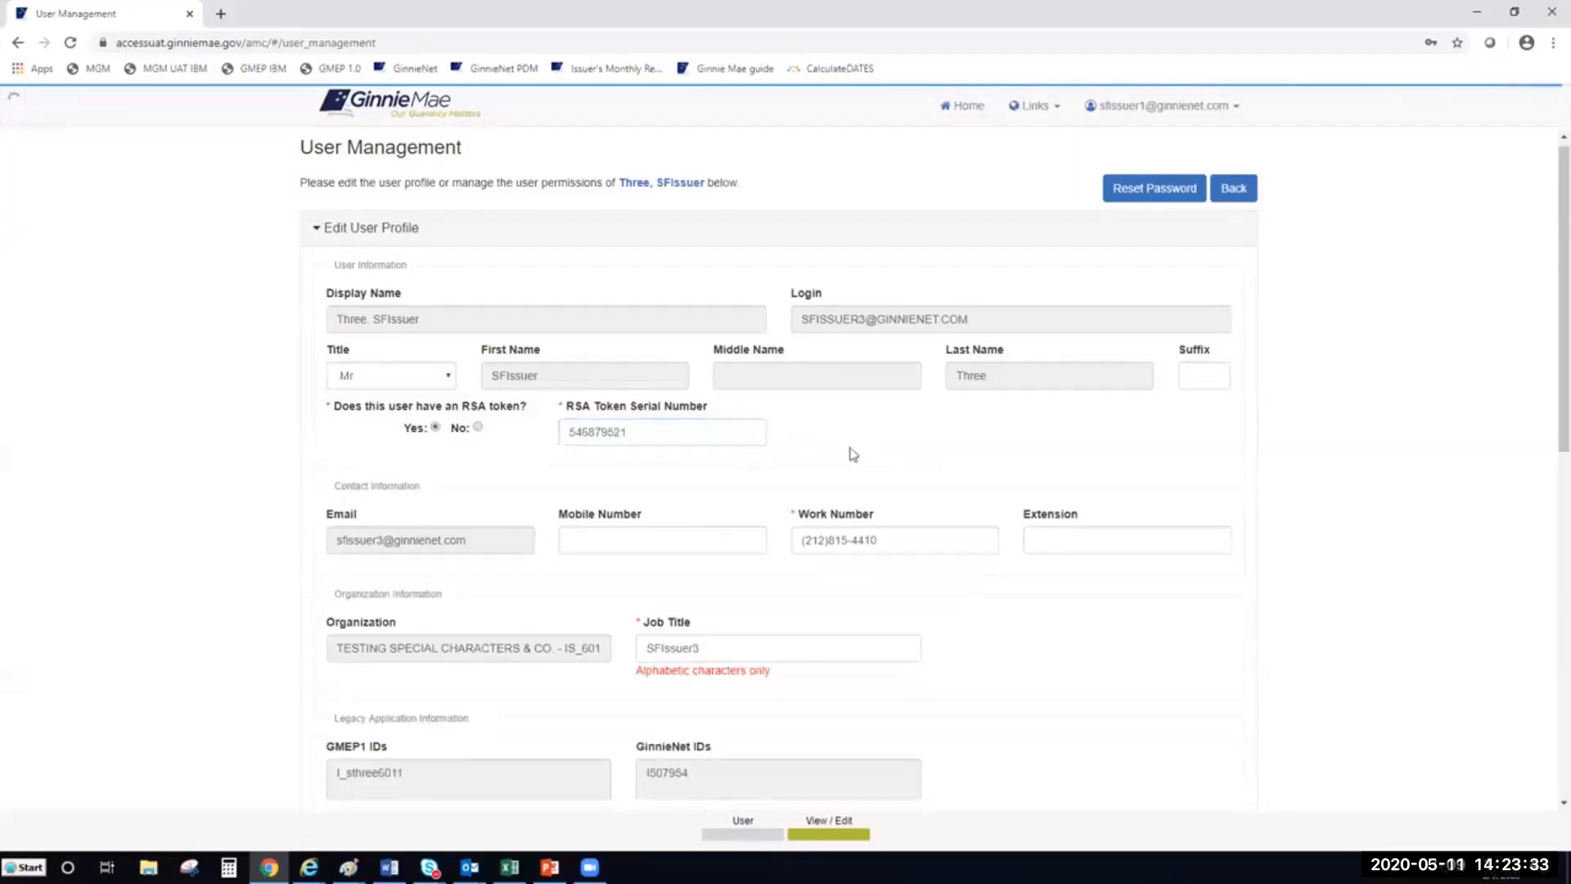
{"action": "left_click", "coordinate": [583, 544]}
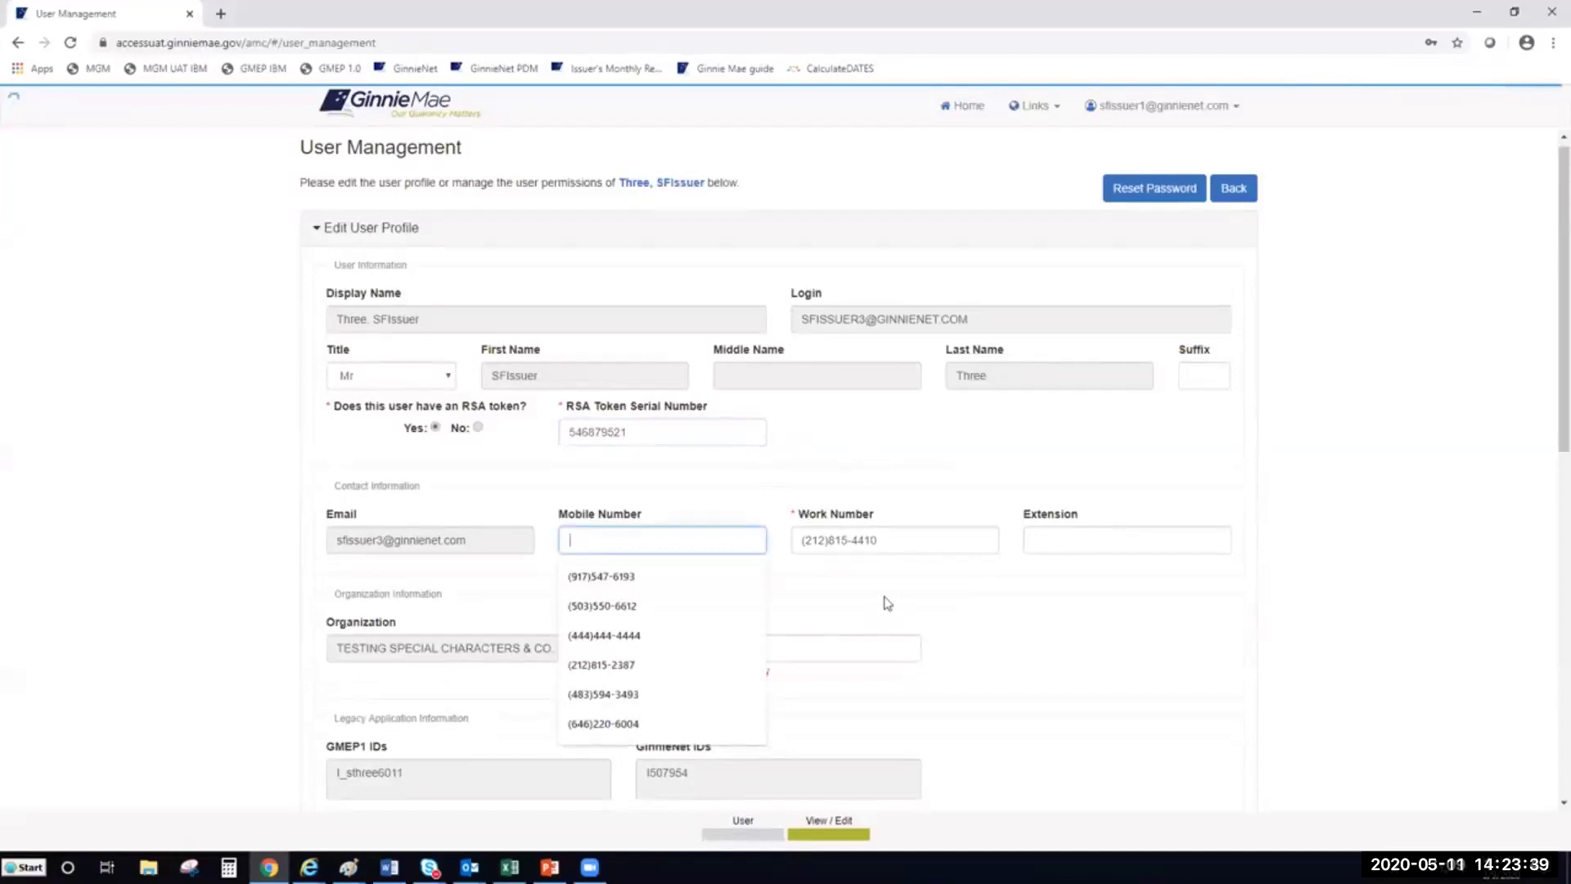
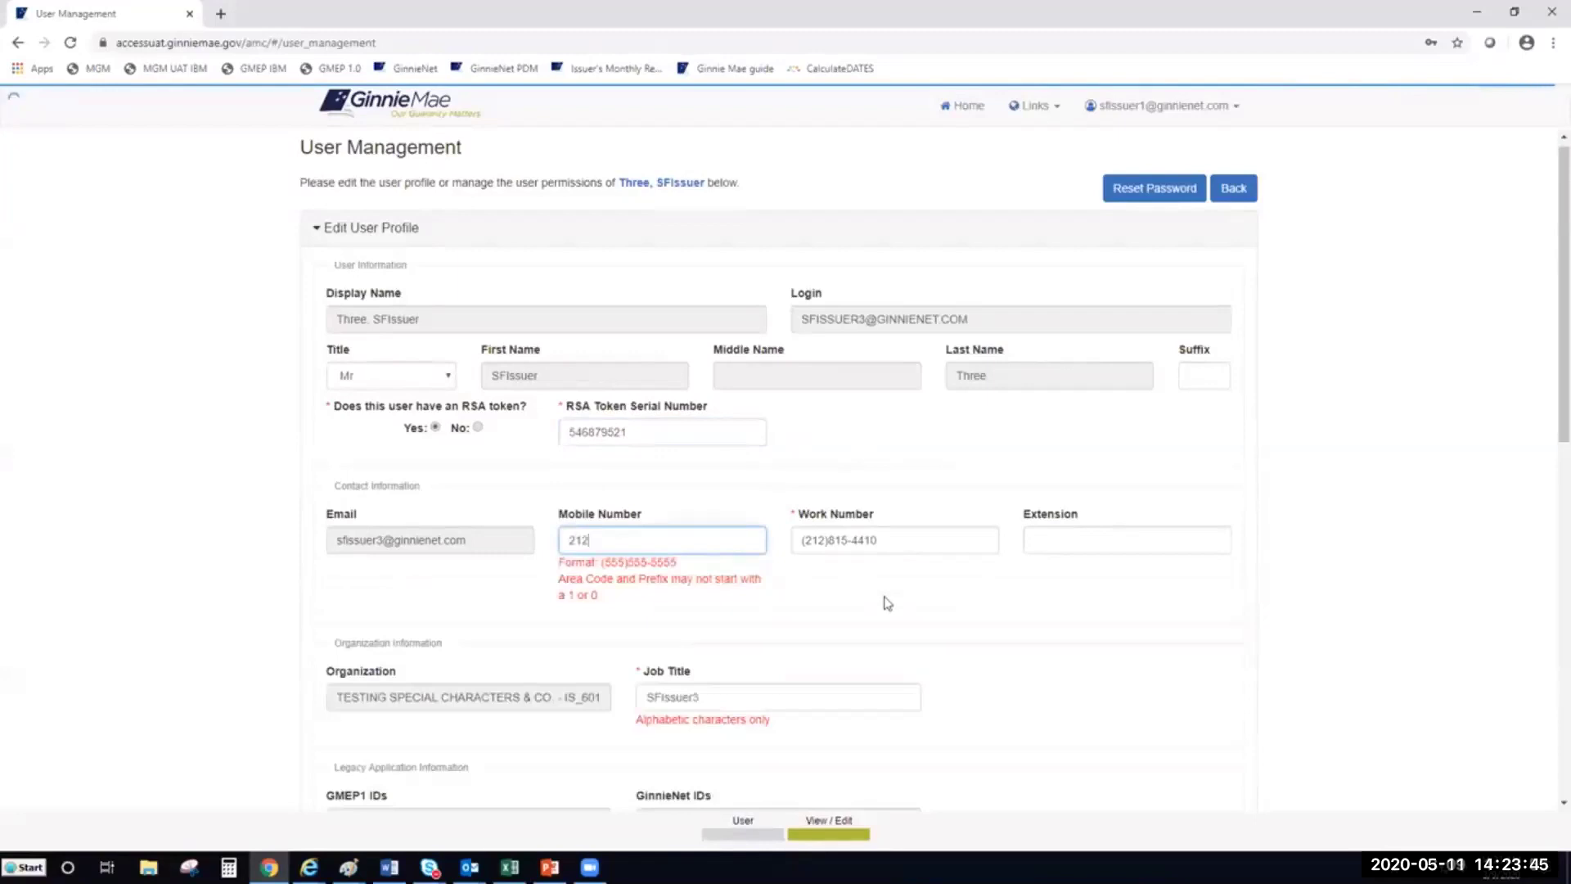
{"action": "key", "text": "Home"}
{"action": "type", "text": "(212)"}
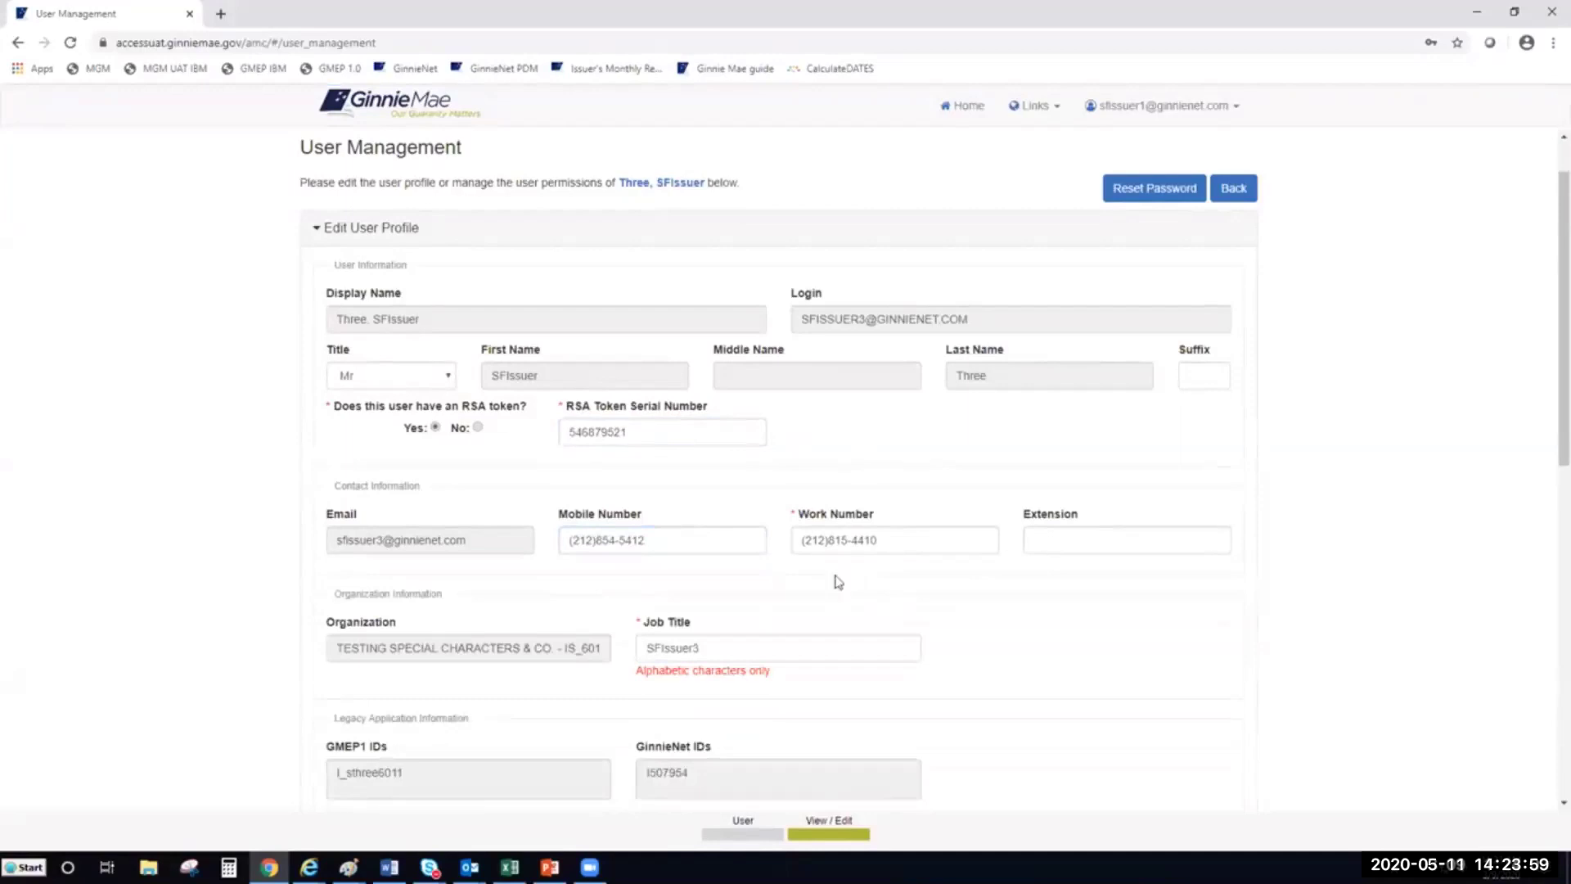
{"action": "scroll", "coordinate": [663, 544], "scroll_direction": "down", "scroll_amount": 1}
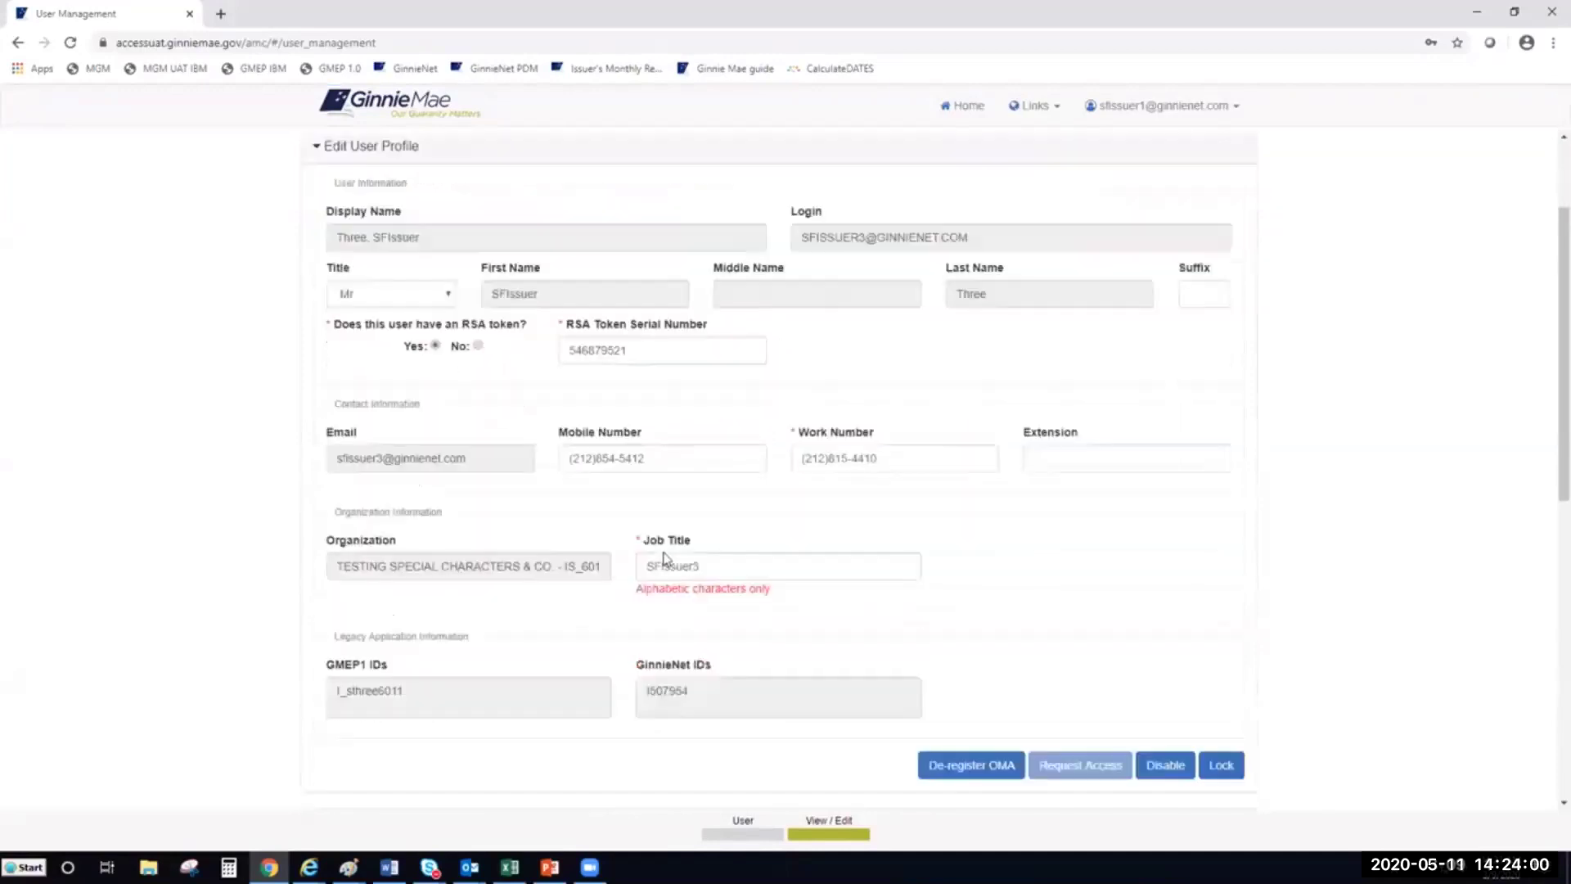
{"action": "left_click", "coordinate": [720, 569]}
{"action": "left_click_drag", "start_coordinate": [720, 570], "coordinate": [637, 571]}
{"action": "left_click", "coordinate": [1136, 581]}
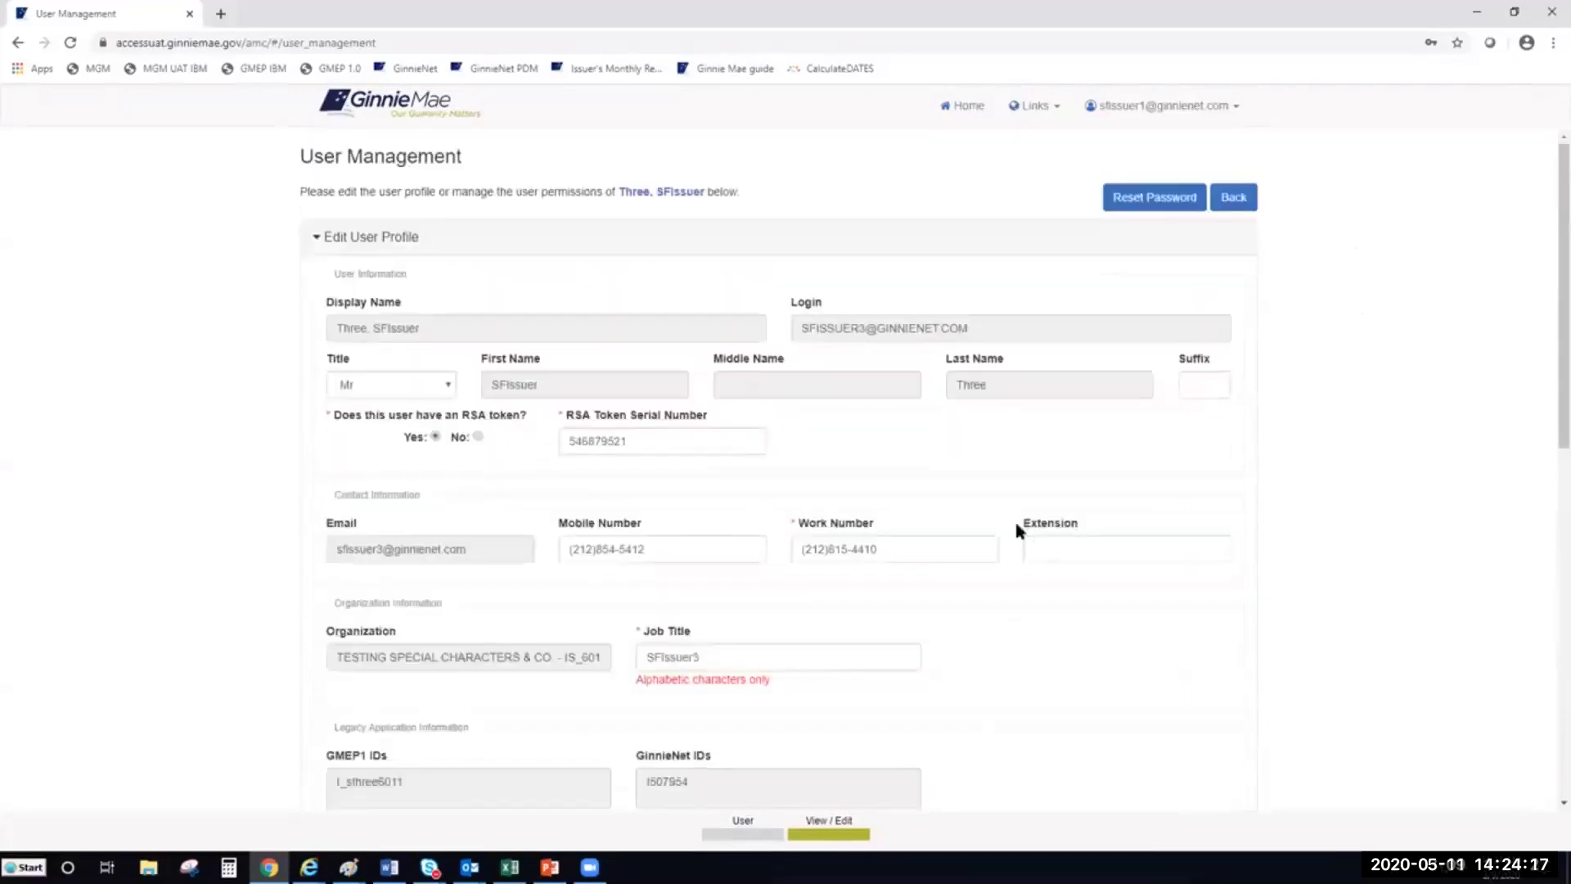
{"action": "scroll", "coordinate": [934, 514], "scroll_direction": "down", "scroll_amount": 3}
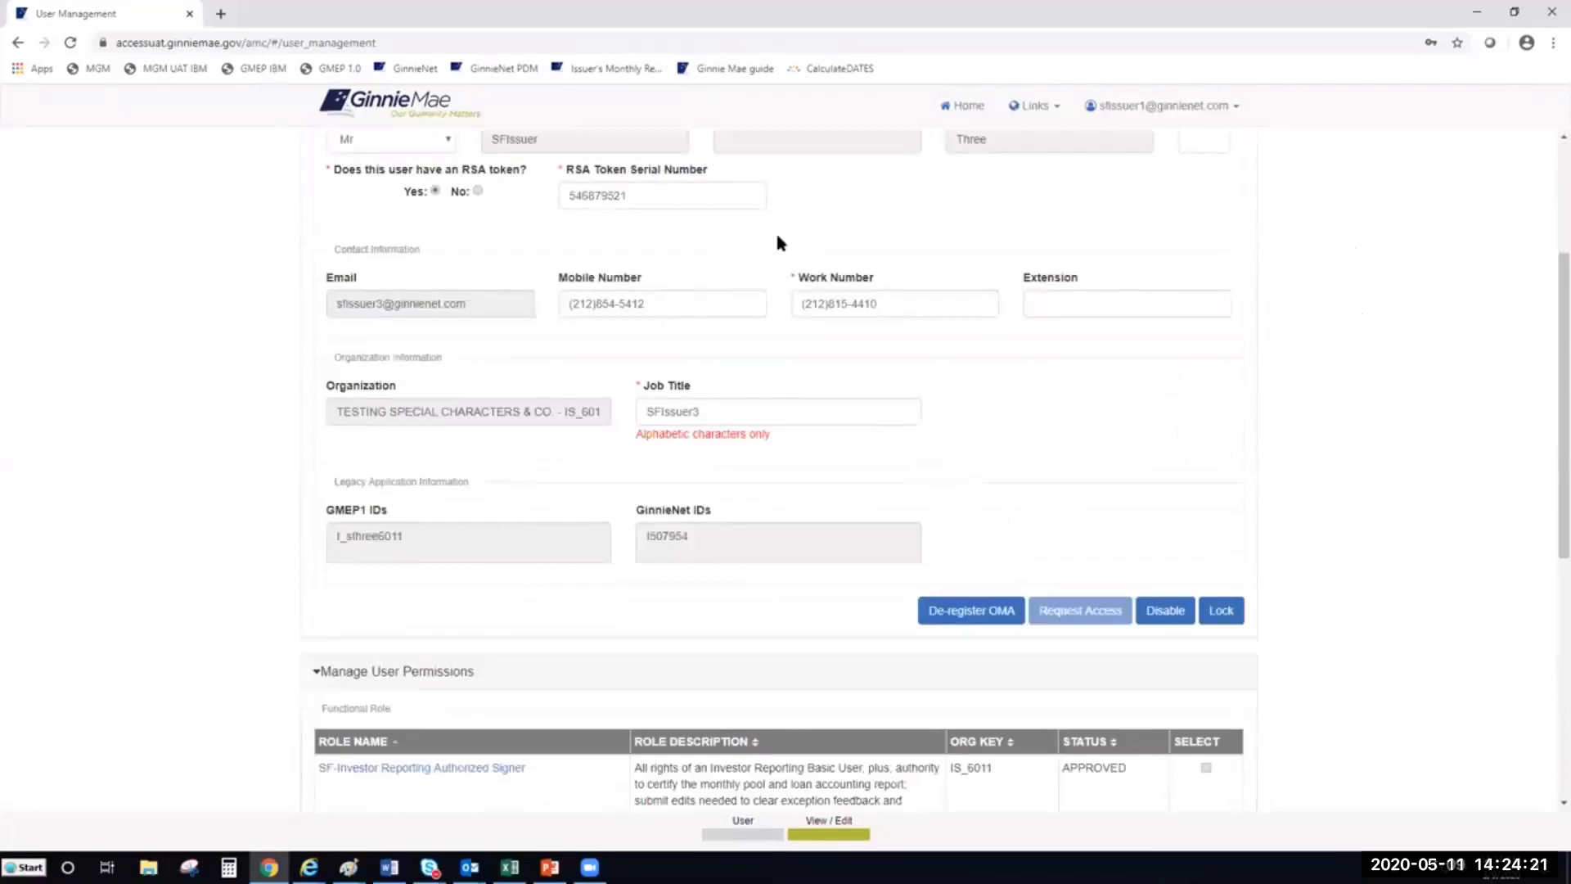
{"action": "scroll", "coordinate": [777, 286], "scroll_direction": "up", "scroll_amount": 1}
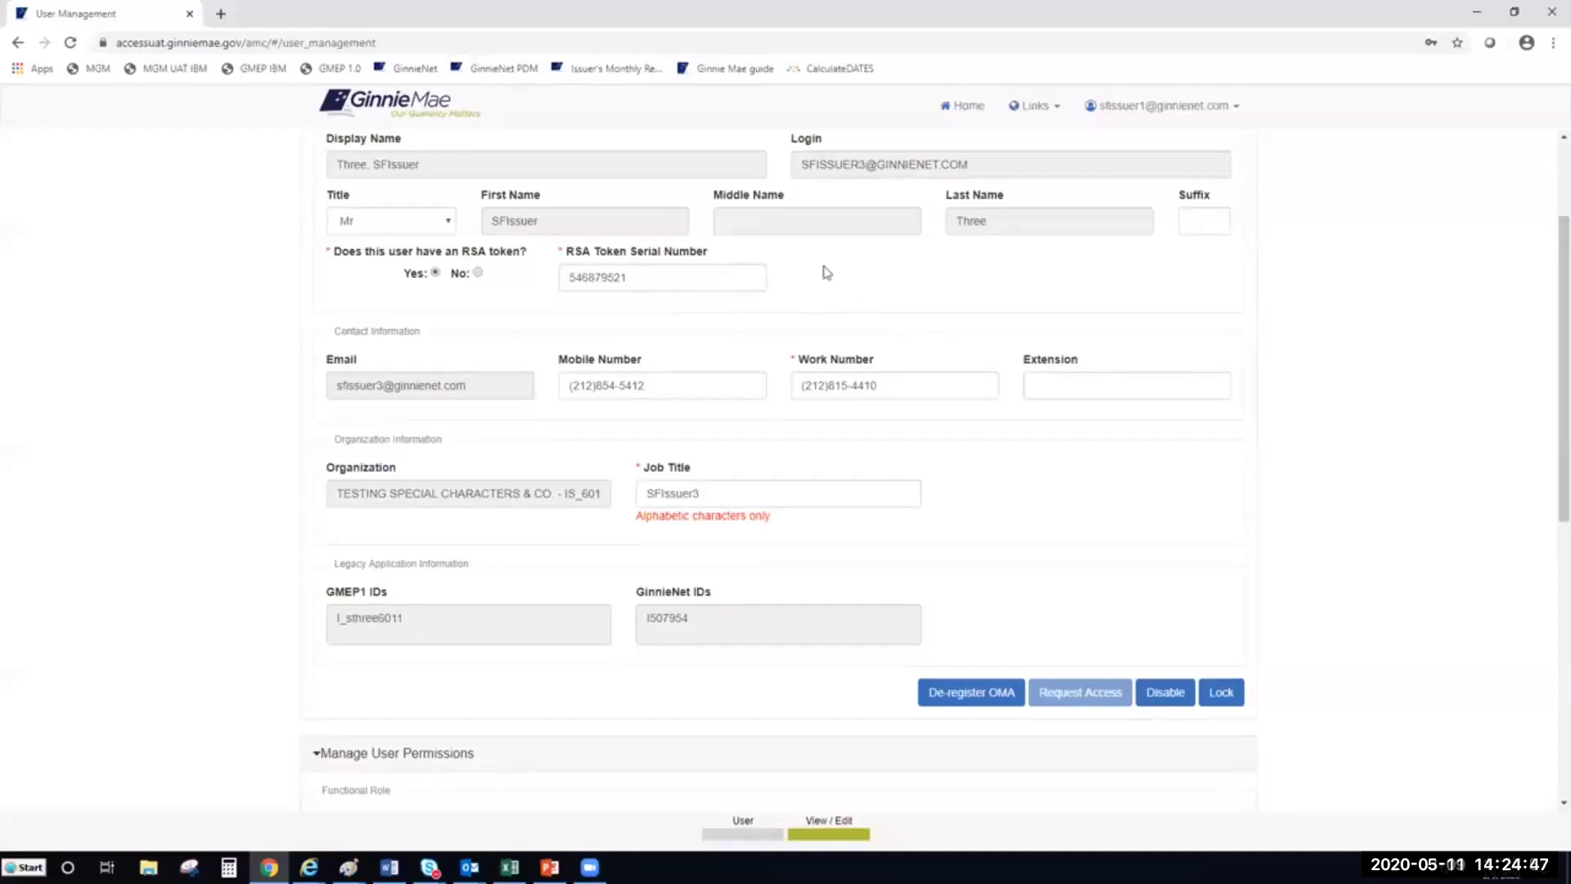
{"action": "scroll", "coordinate": [802, 303], "scroll_direction": "up", "scroll_amount": 2}
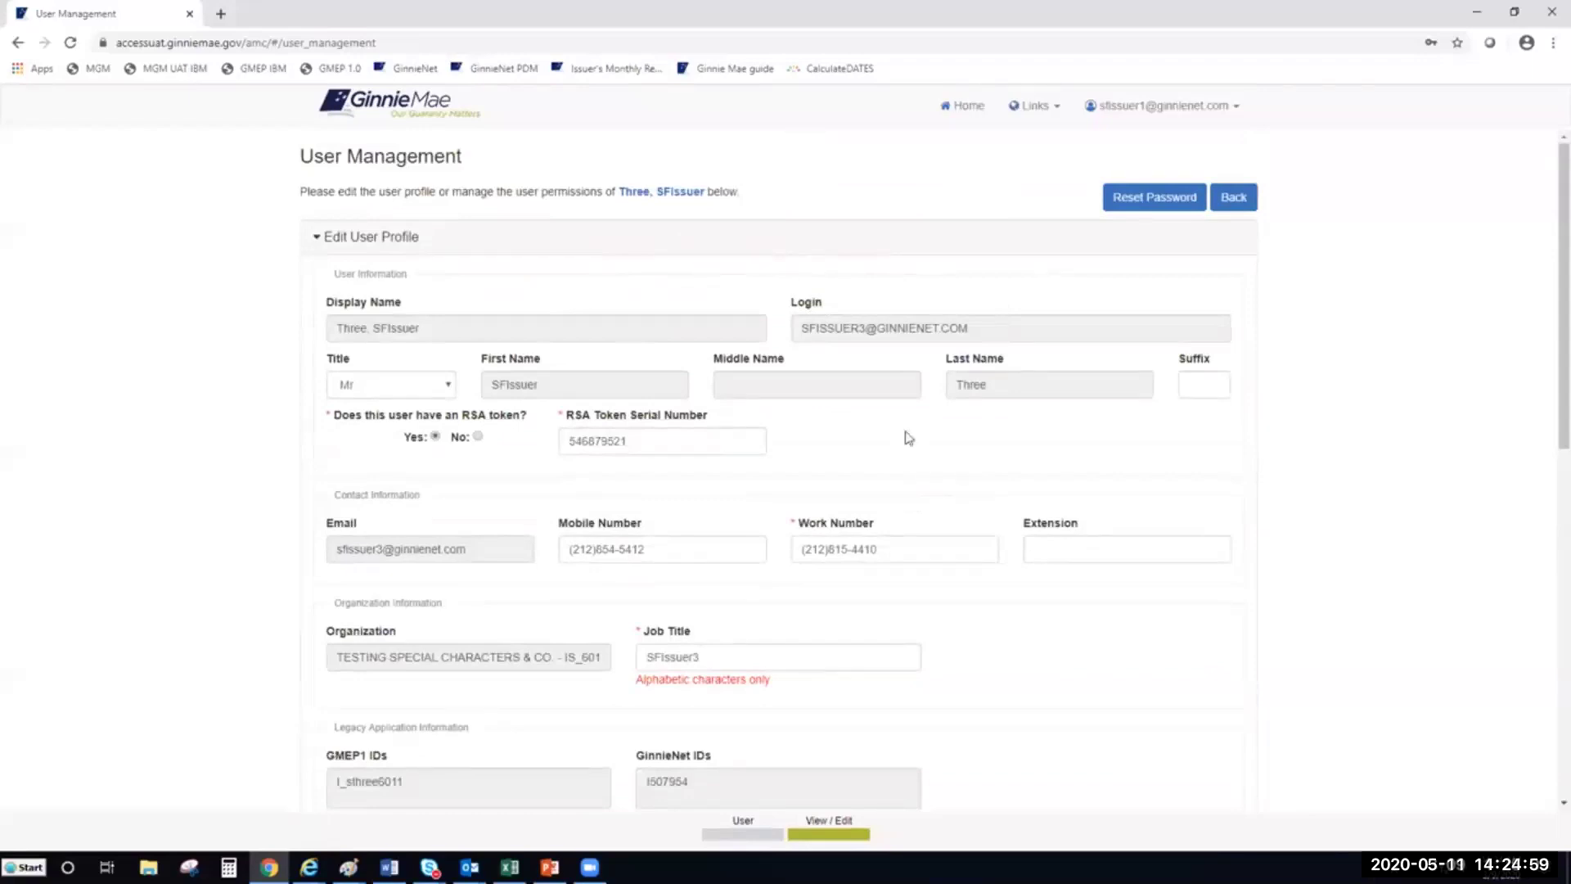
{"action": "key", "text": "alt+Tab"}
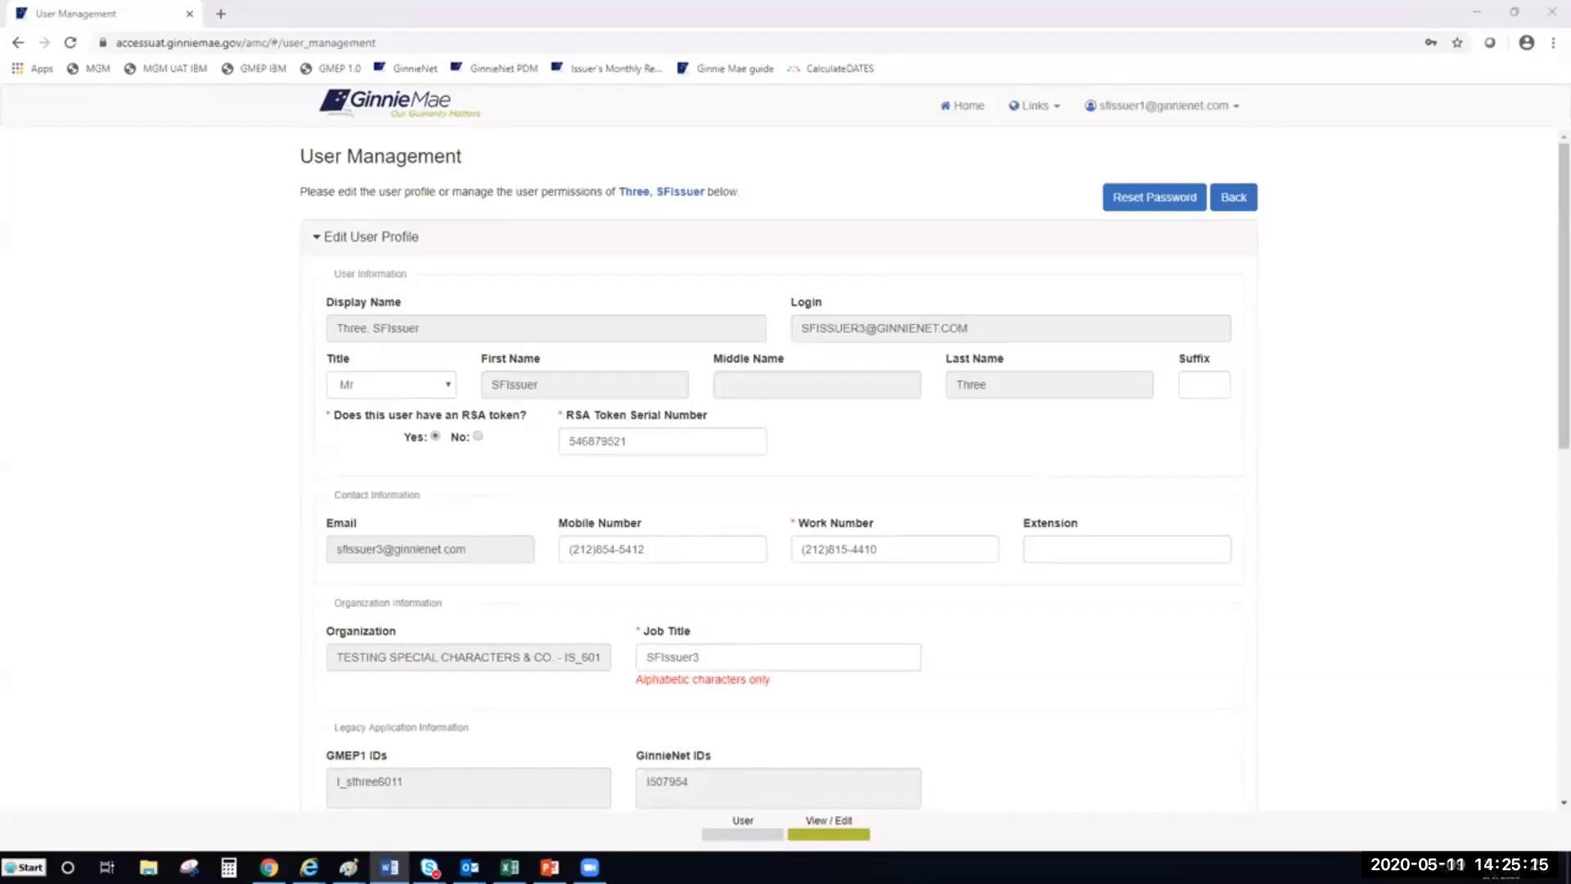
{"action": "key", "text": "alt+Tab"}
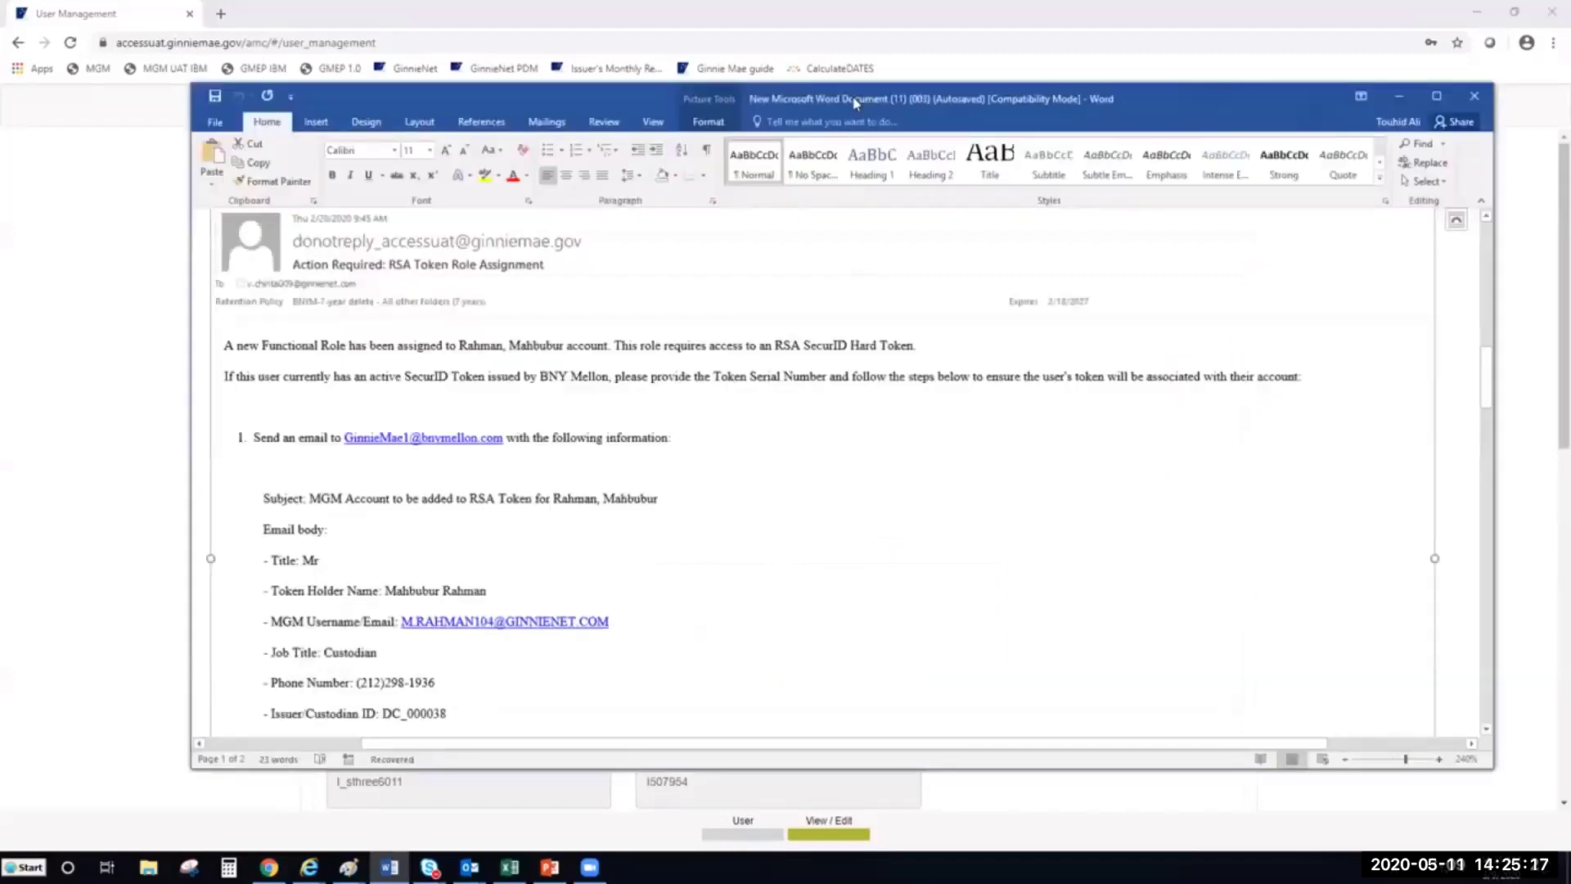
{"action": "double_click", "coordinate": [854, 102]}
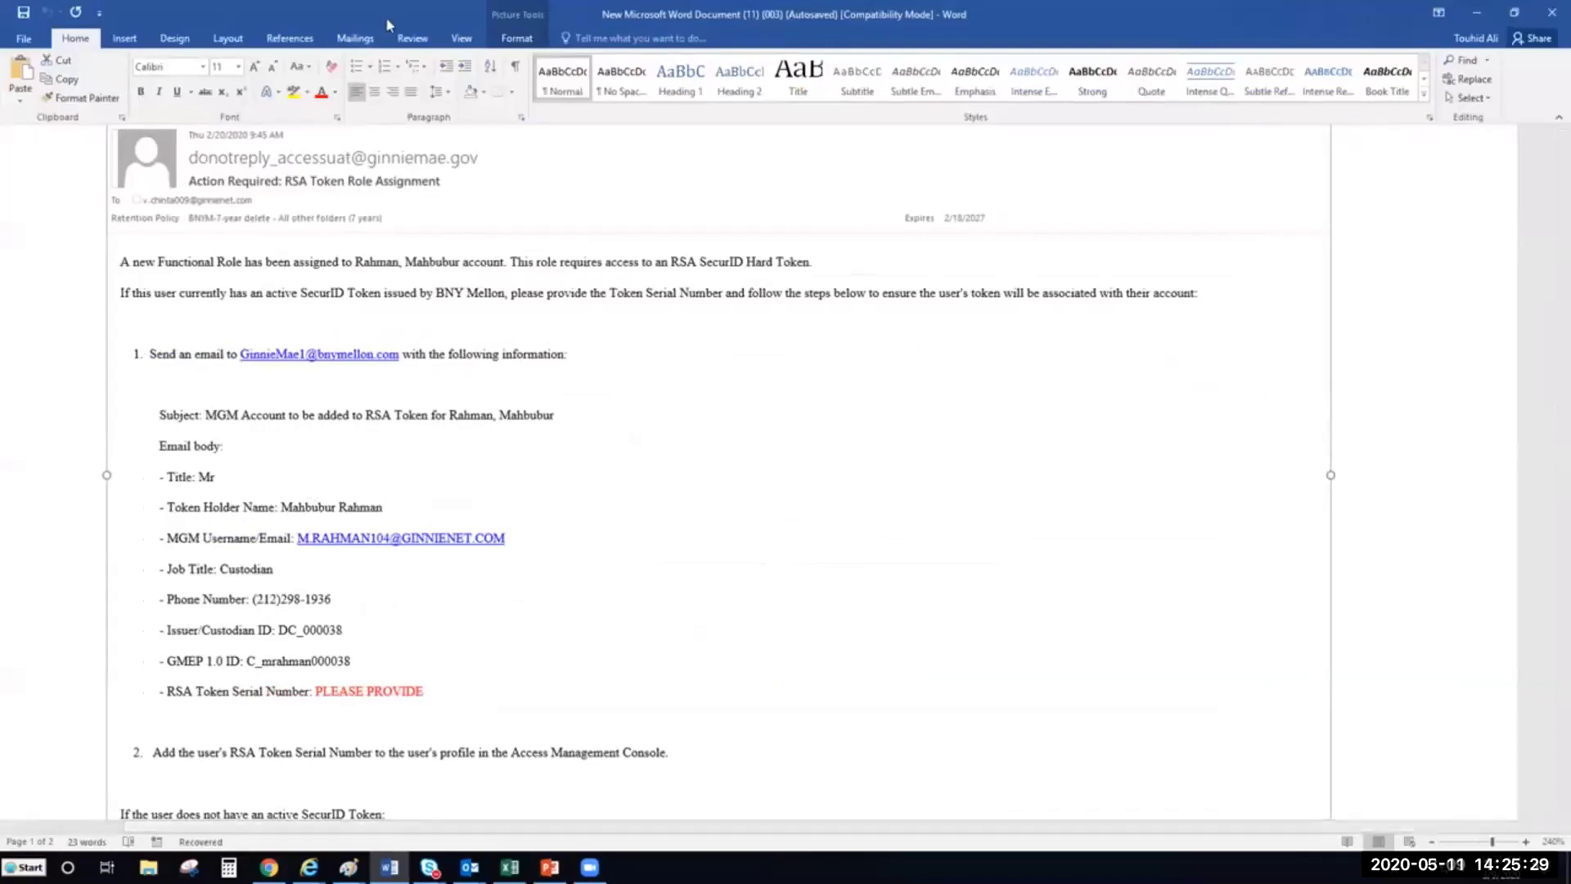
{"action": "key", "text": "alt+Tab"}
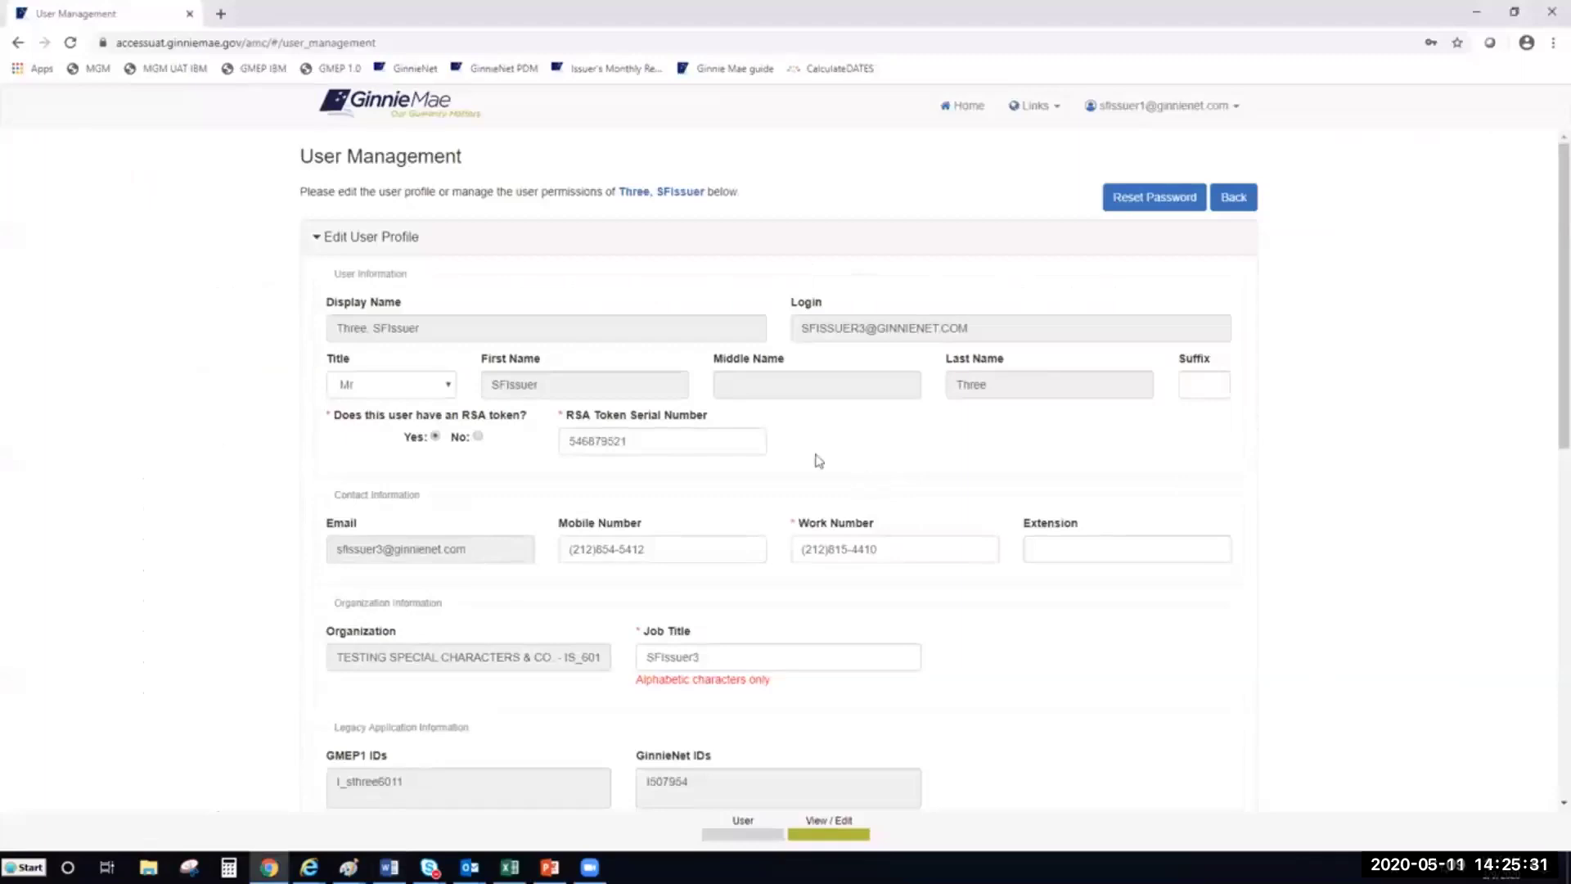
{"action": "scroll", "coordinate": [813, 454], "scroll_direction": "down", "scroll_amount": 2}
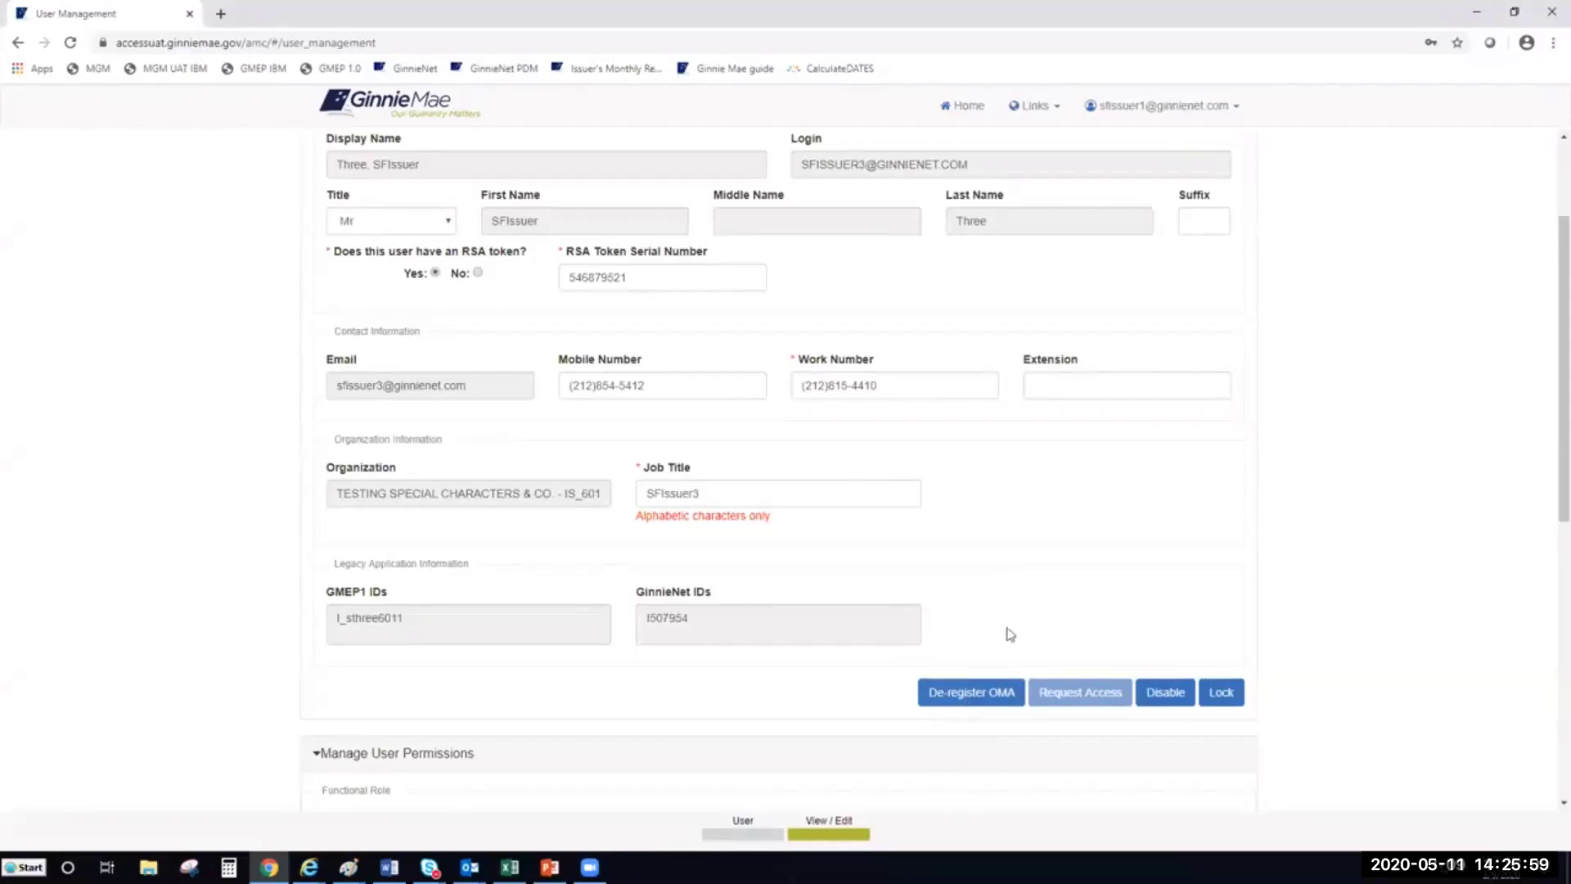
{"action": "scroll", "coordinate": [1154, 610], "scroll_direction": "down", "scroll_amount": 1}
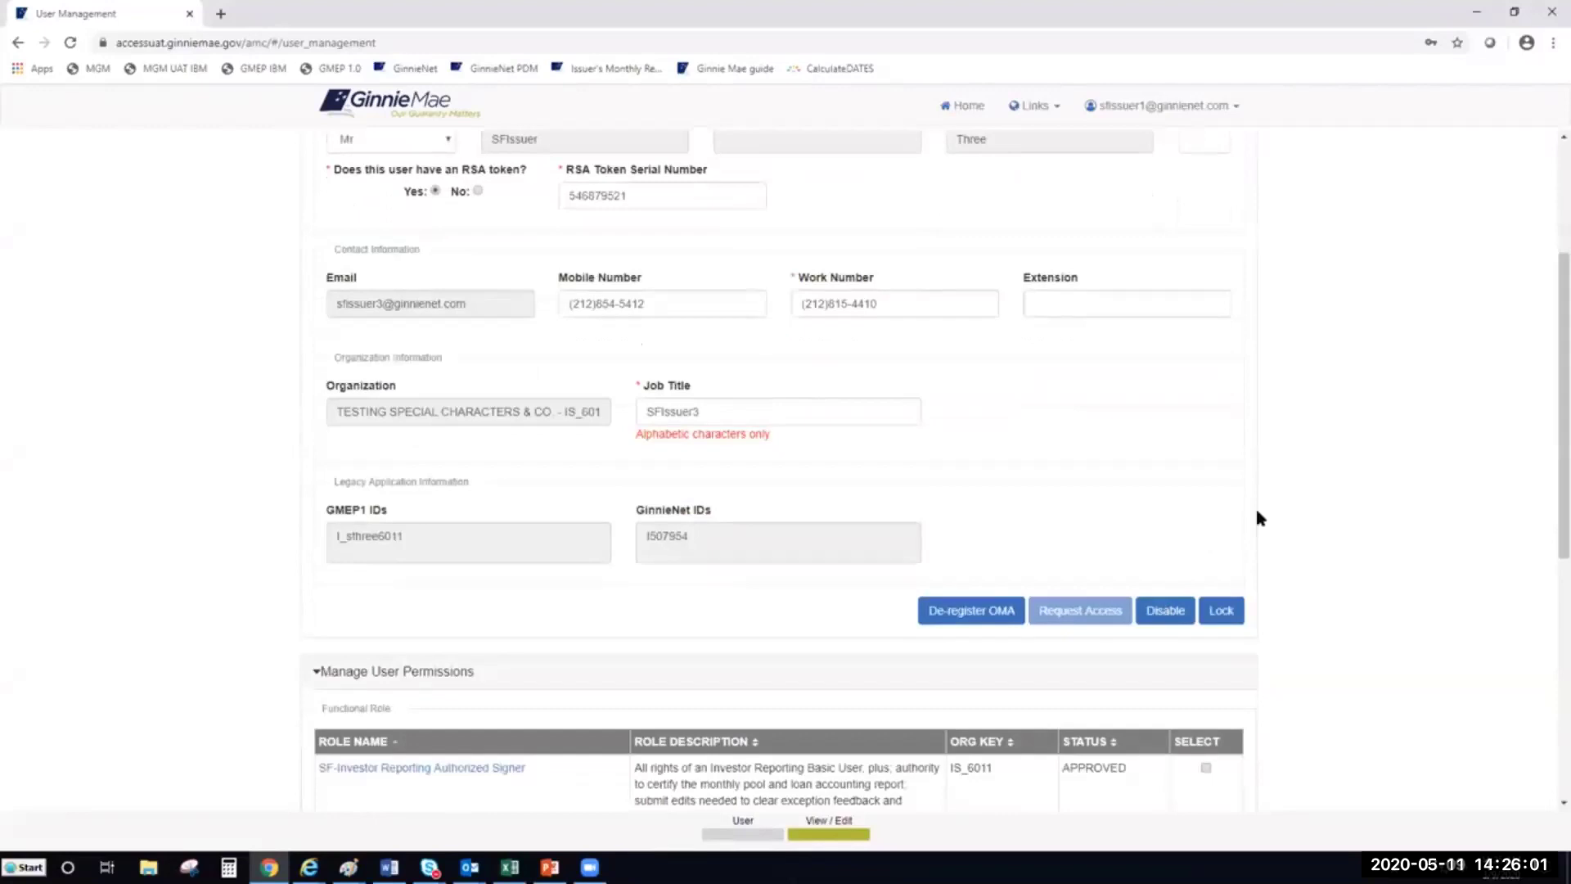
{"action": "scroll", "coordinate": [1251, 519], "scroll_direction": "up", "scroll_amount": 1}
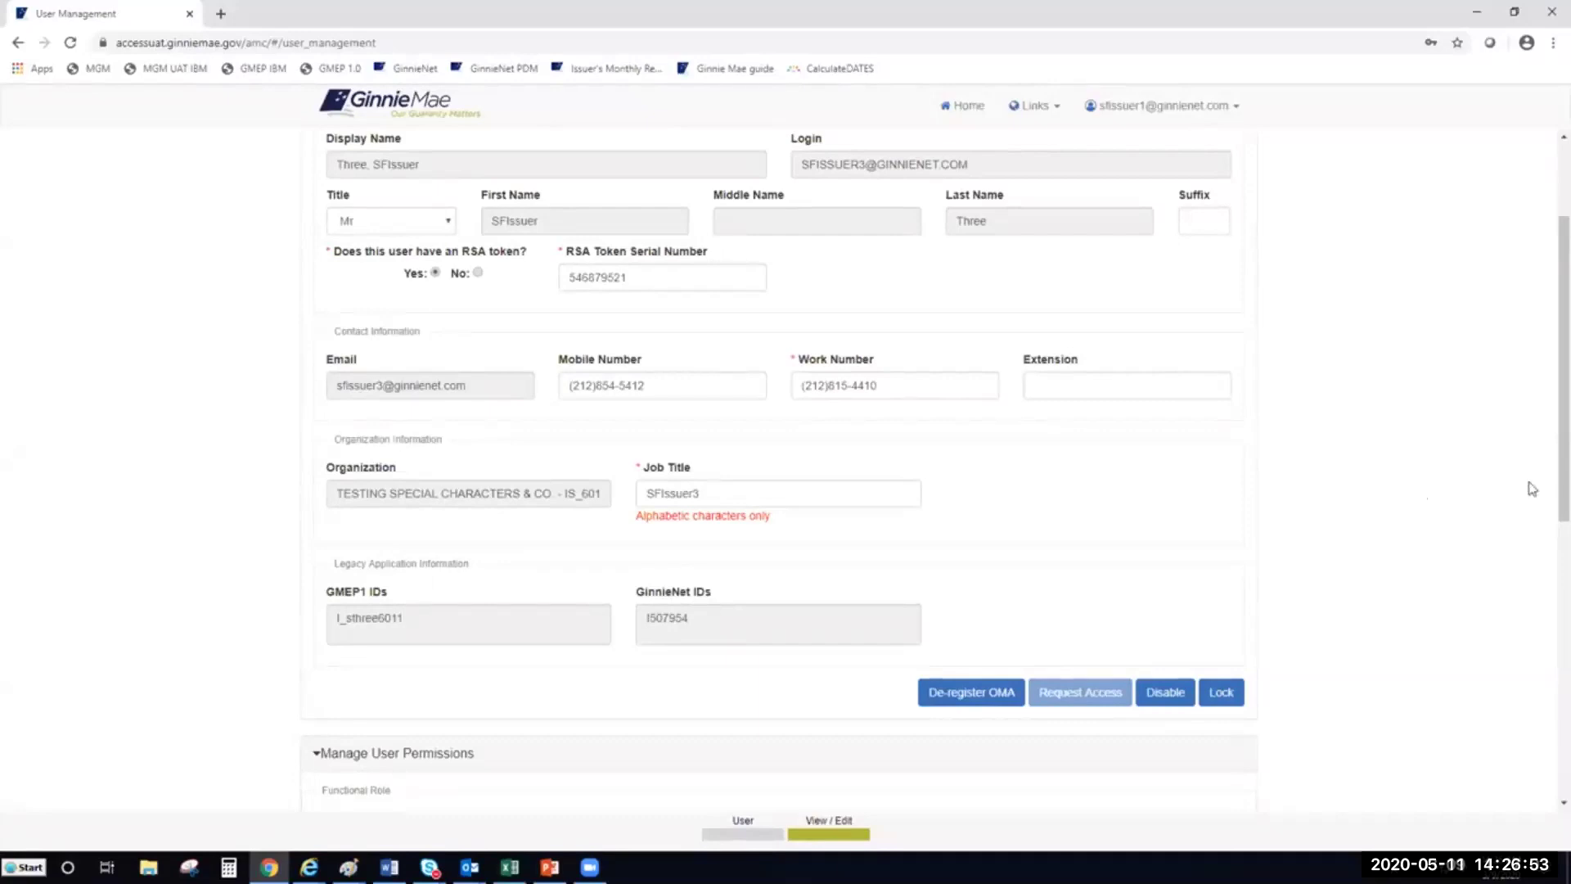
{"action": "left_click_drag", "start_coordinate": [1561, 457], "coordinate": [1562, 450]}
{"action": "scroll", "coordinate": [1548, 456], "scroll_direction": "up", "scroll_amount": 1}
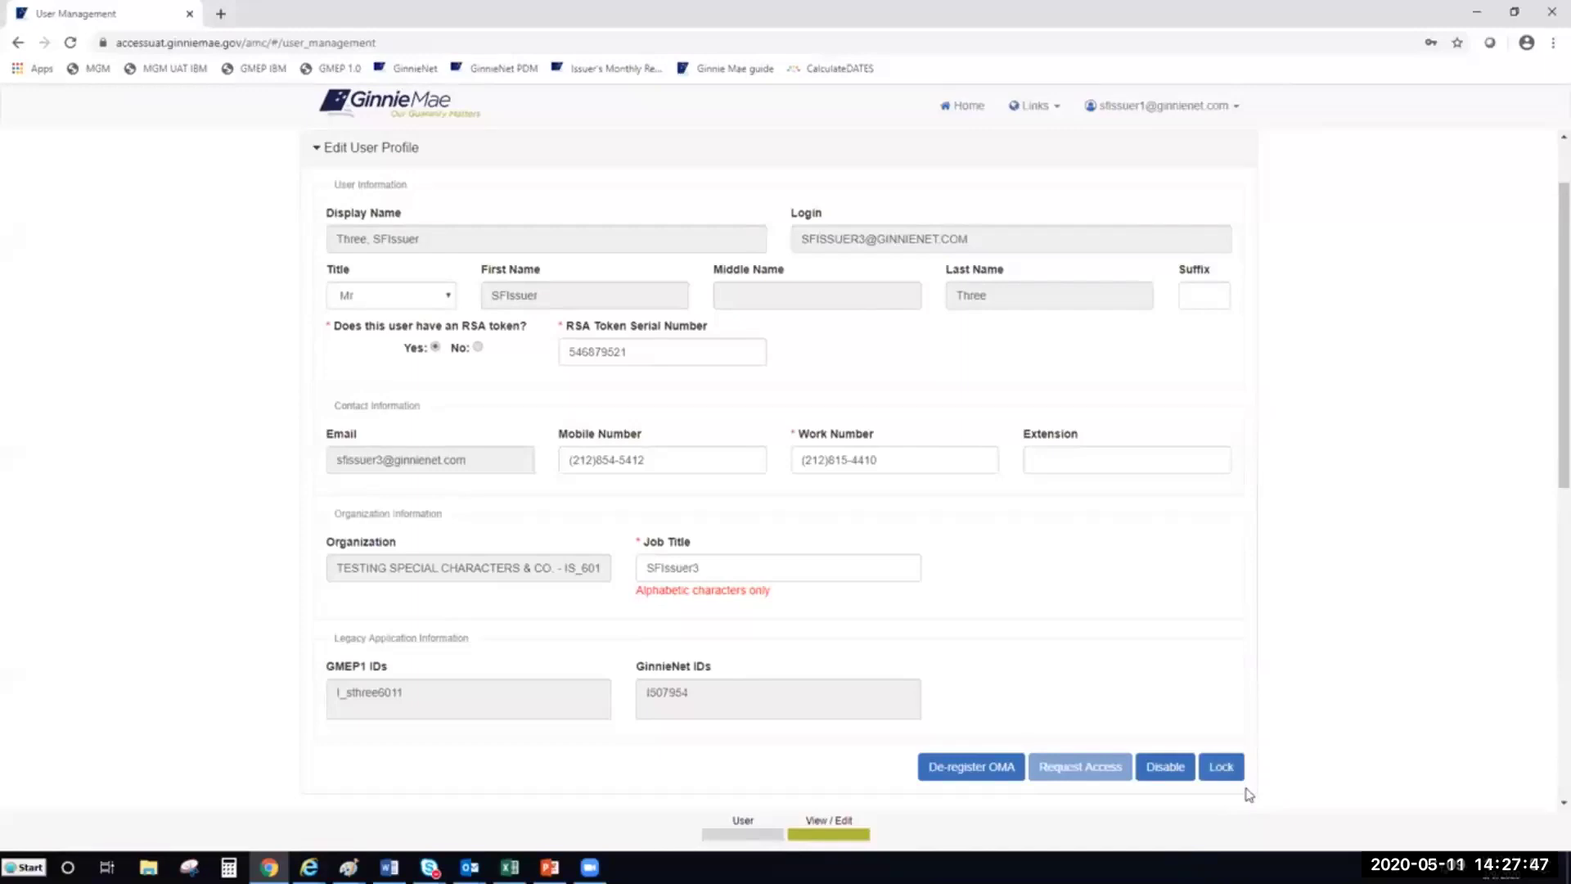
{"action": "scroll", "coordinate": [1238, 763], "scroll_direction": "down", "scroll_amount": 3}
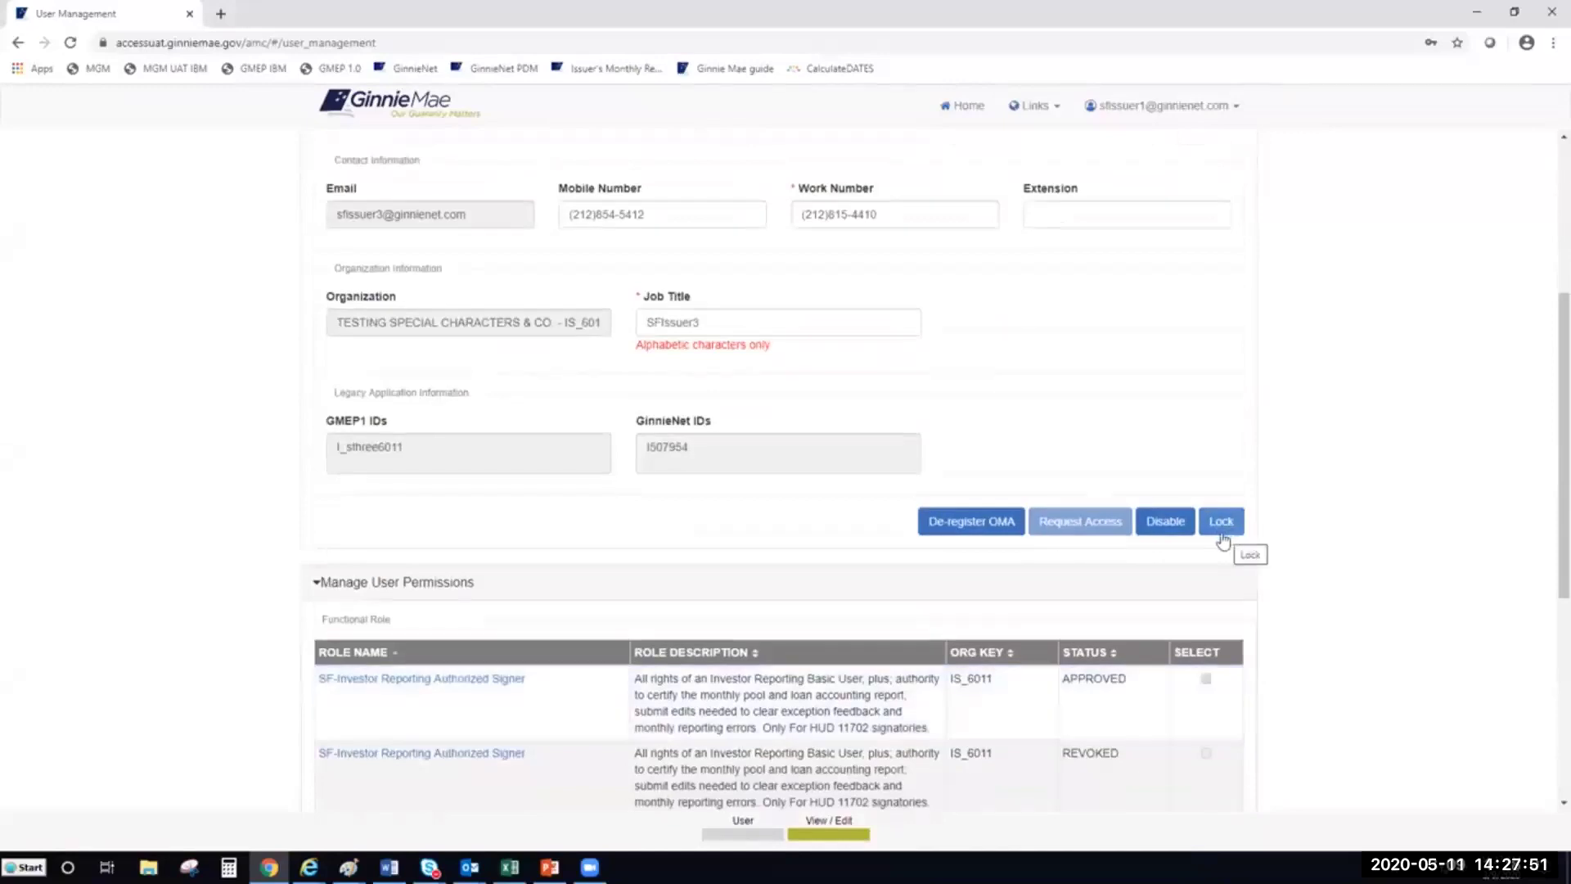
{"action": "left_click", "coordinate": [1222, 536]}
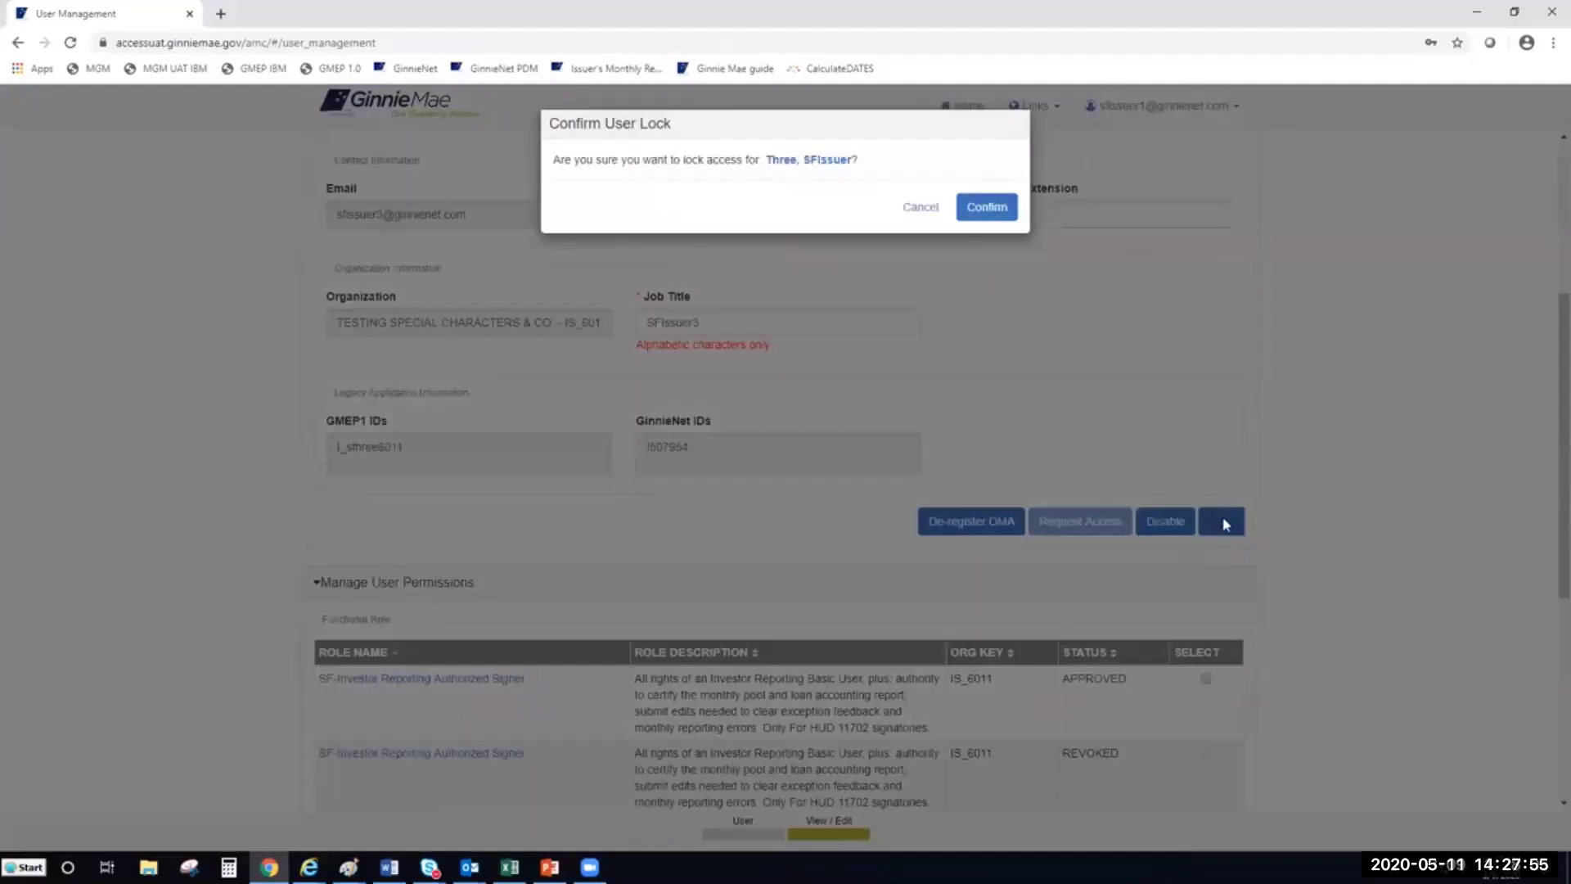
Lock the test issuer user's access, confirm the lock, and head back to the user list
{"action": "left_click", "coordinate": [918, 209]}
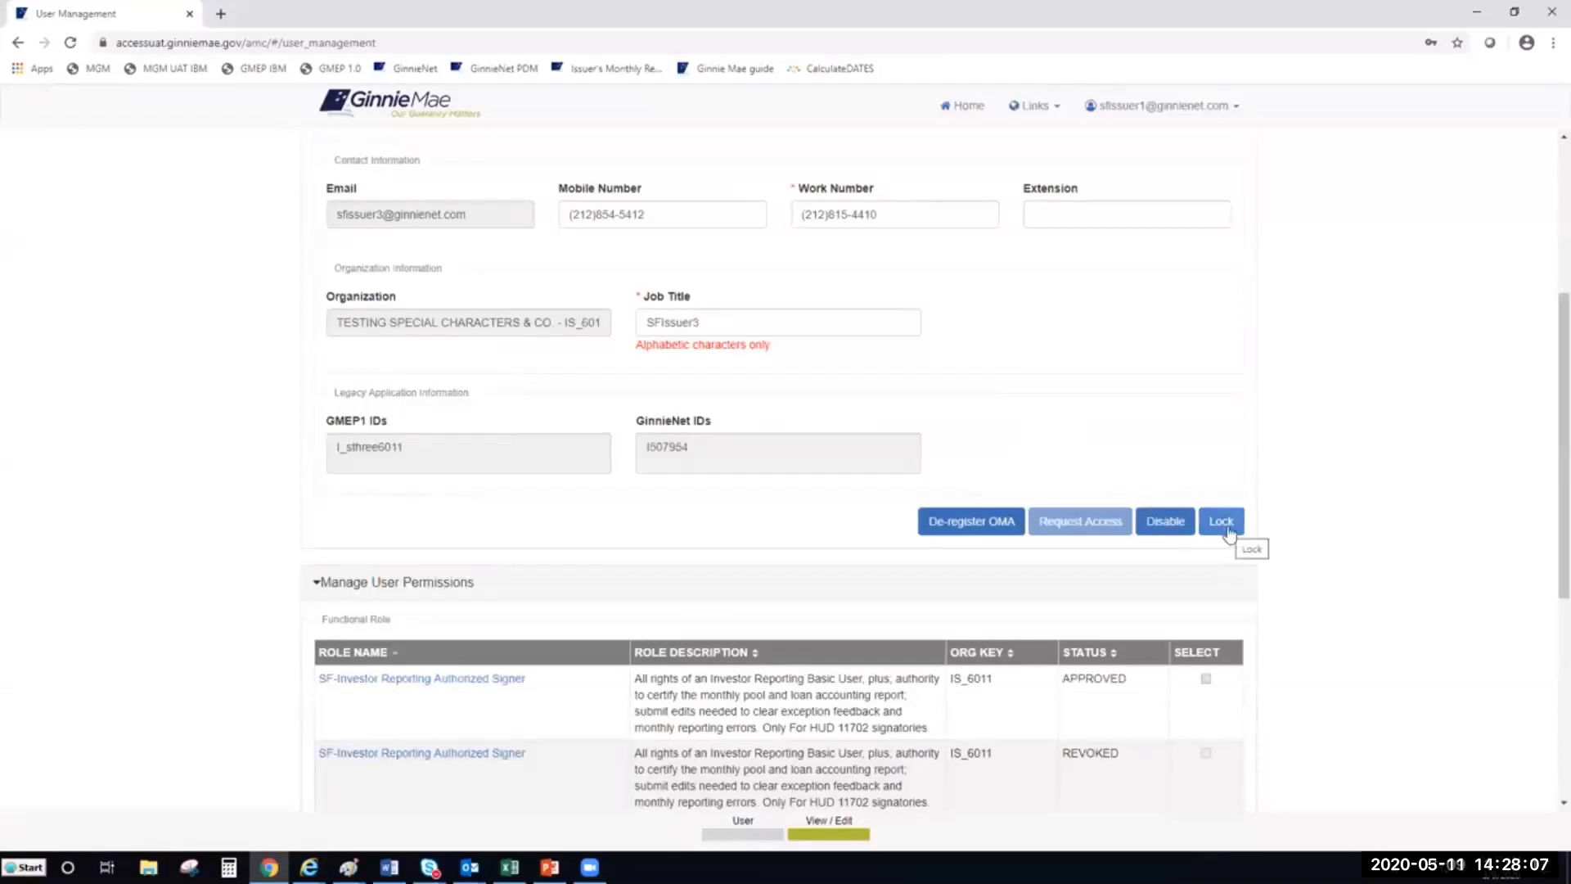
{"action": "left_click", "coordinate": [1222, 523]}
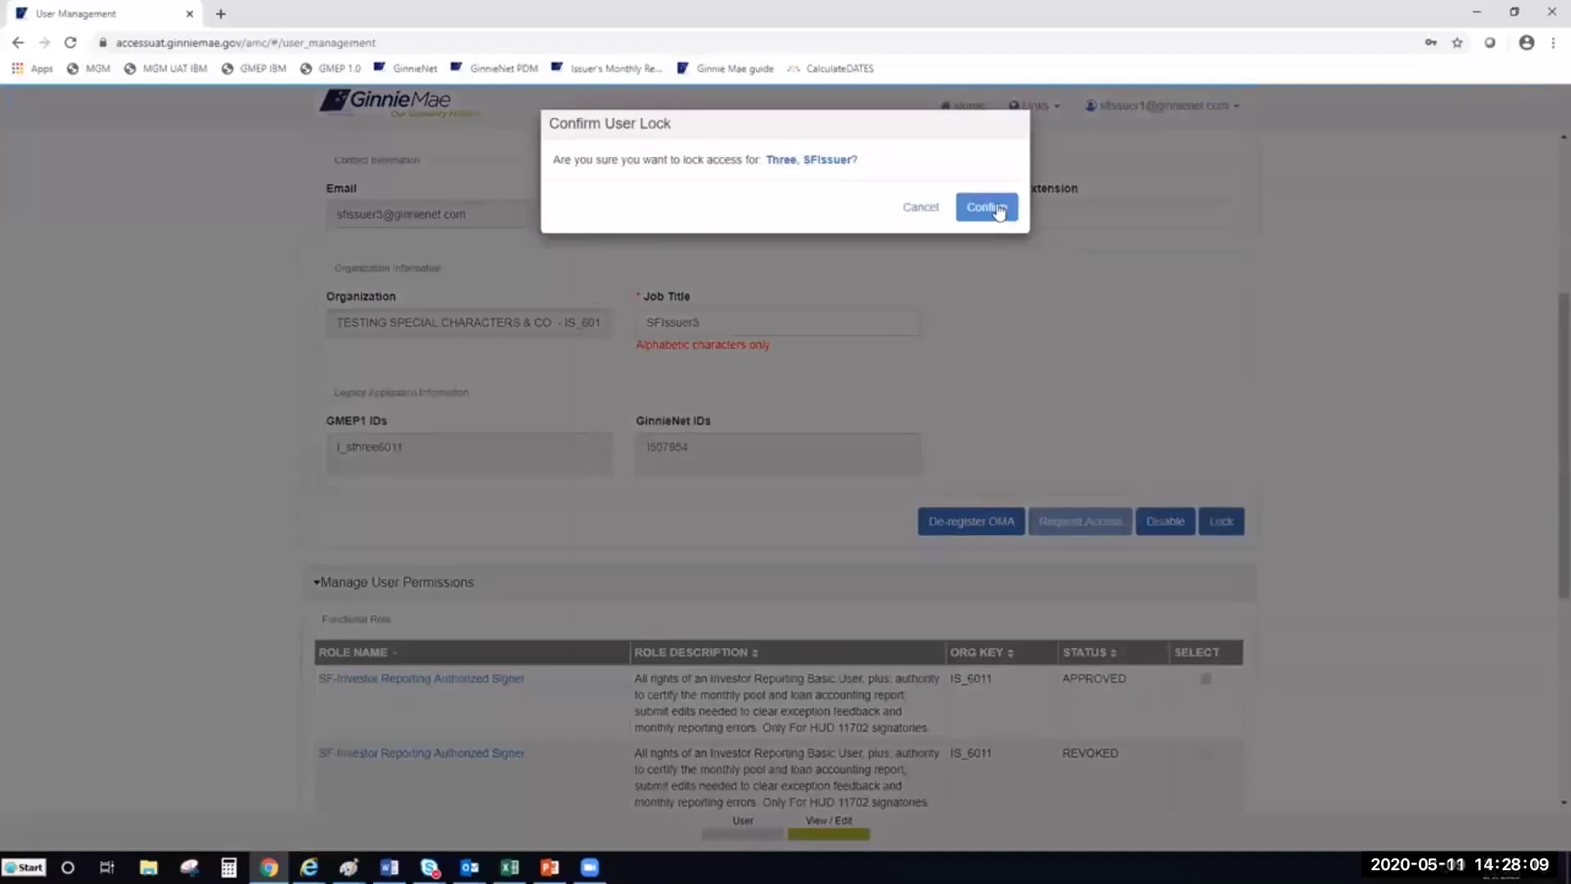
{"action": "left_click", "coordinate": [985, 208]}
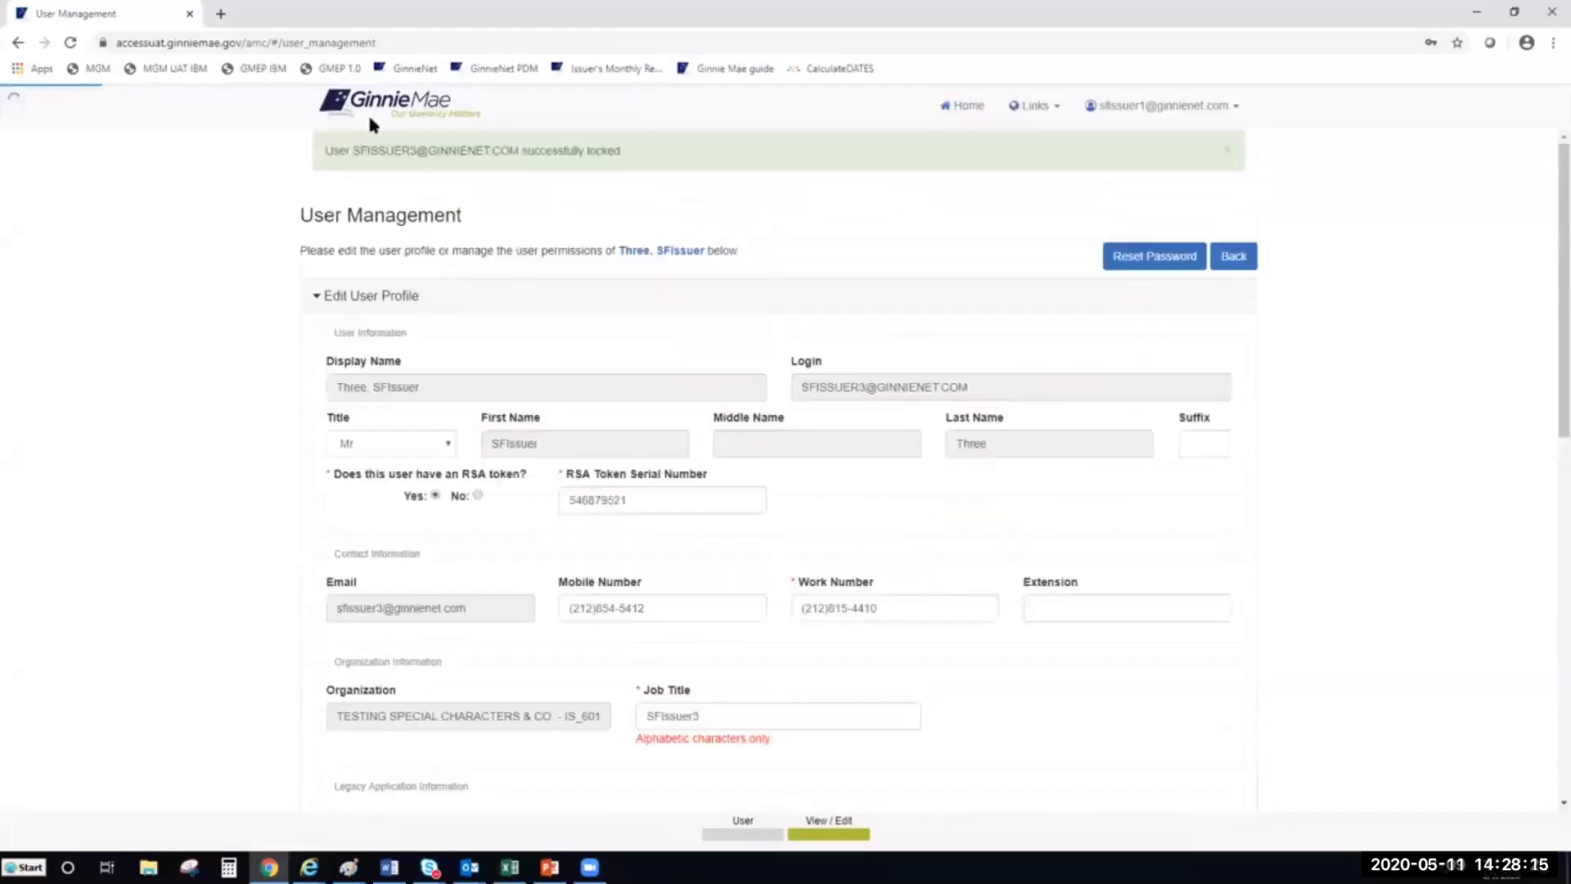
{"action": "left_click_drag", "start_coordinate": [625, 152], "coordinate": [324, 151]}
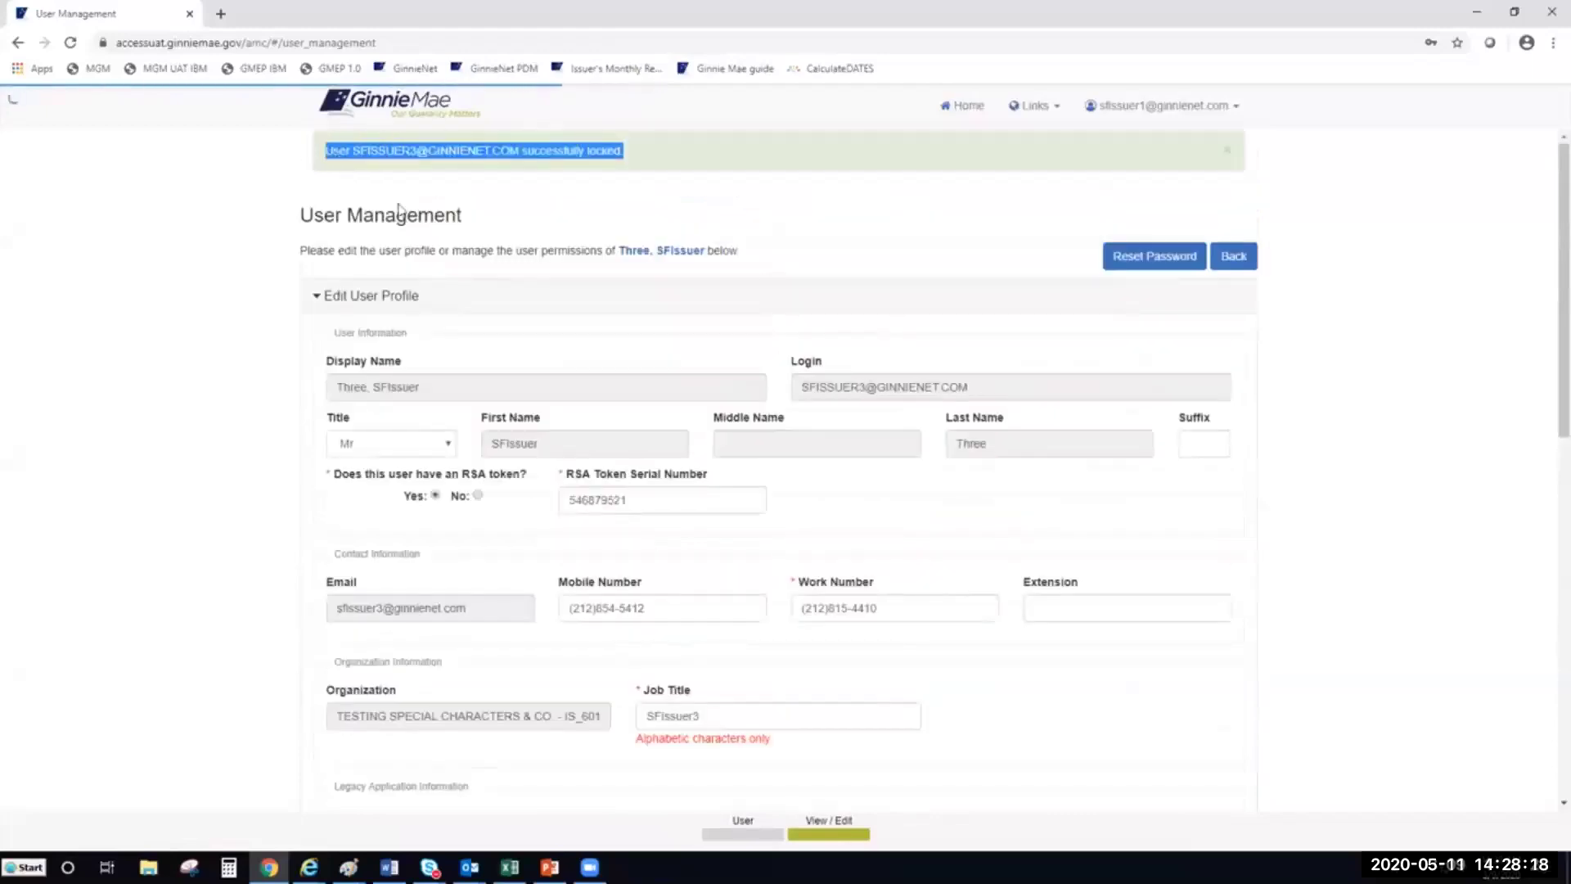
{"action": "left_click", "coordinate": [1406, 259]}
{"action": "left_click", "coordinate": [1246, 258]}
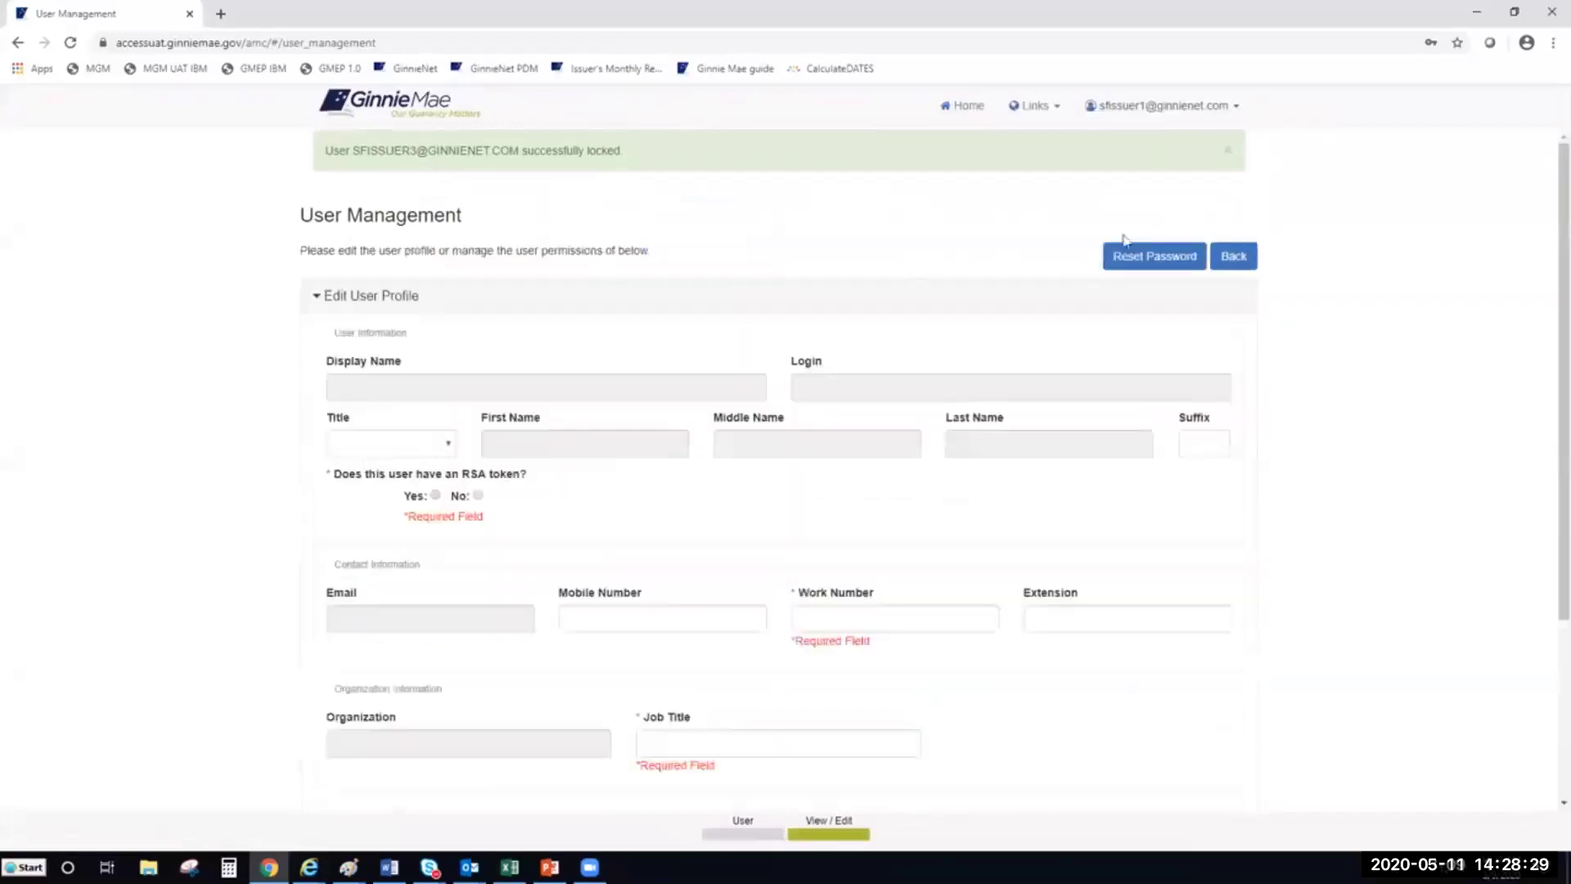
Return to page 2 of the user list and reopen the locked test issuer user's profile
{"action": "left_click", "coordinate": [1252, 256]}
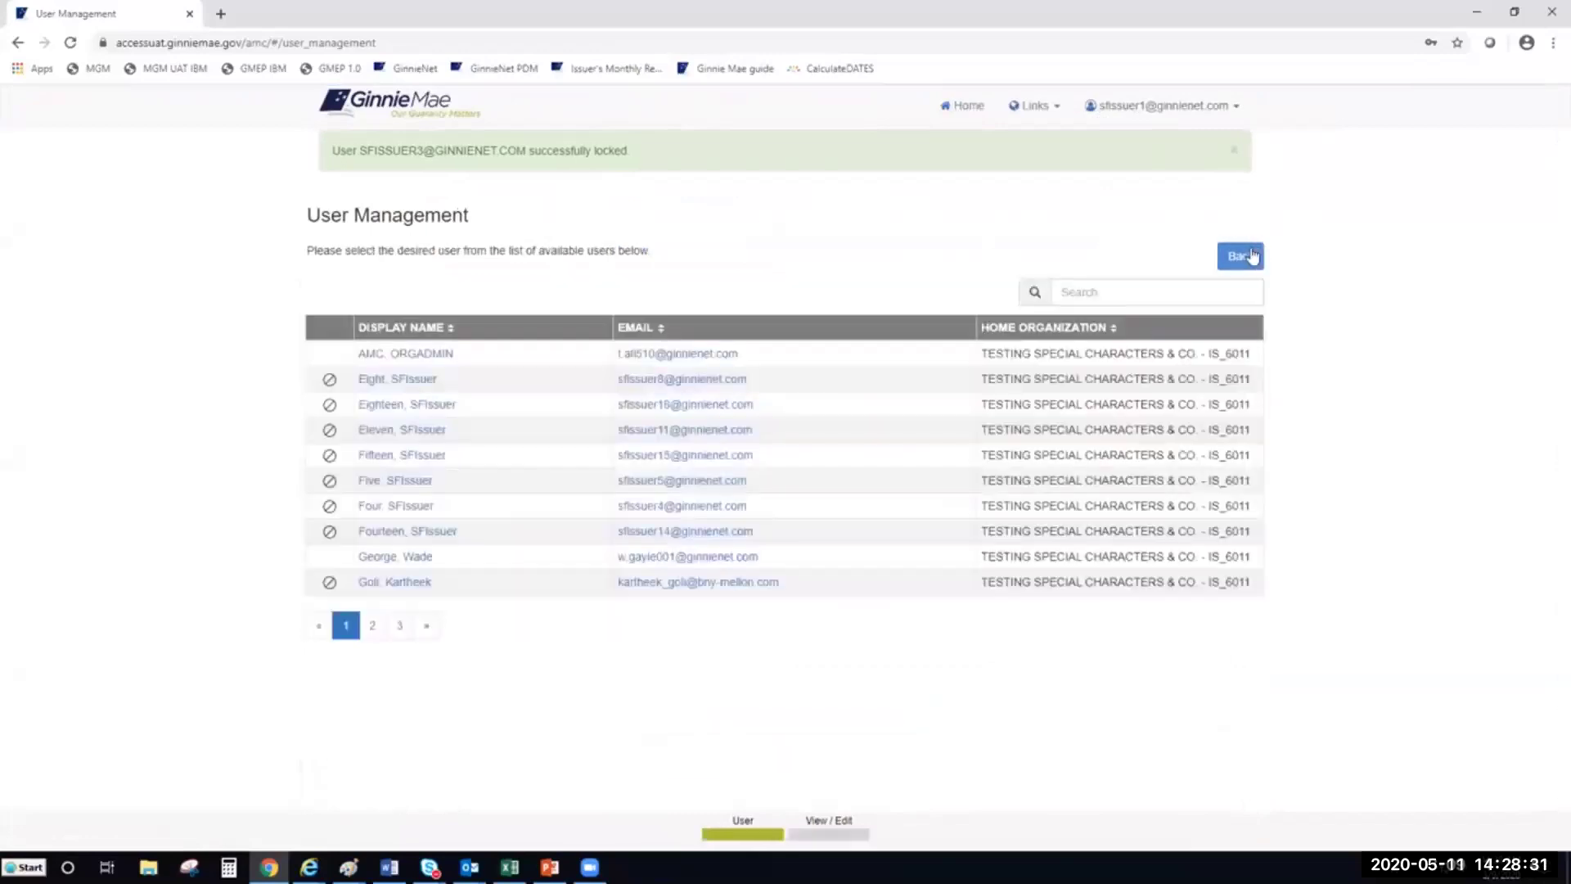
{"action": "left_click", "coordinate": [370, 630]}
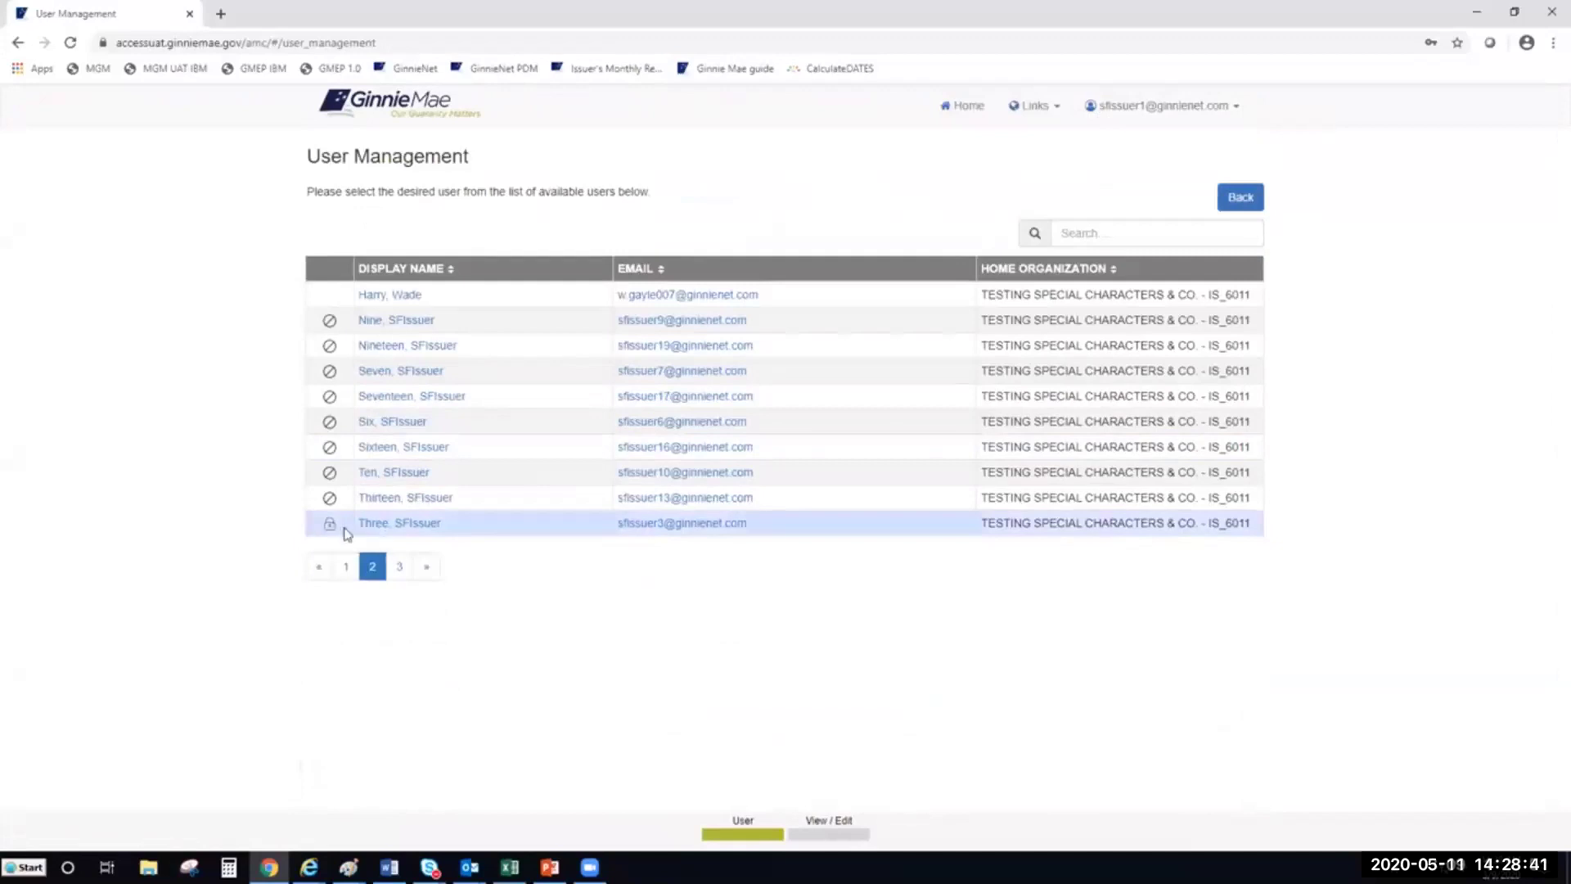
{"action": "mouse_move", "coordinate": [332, 534]}
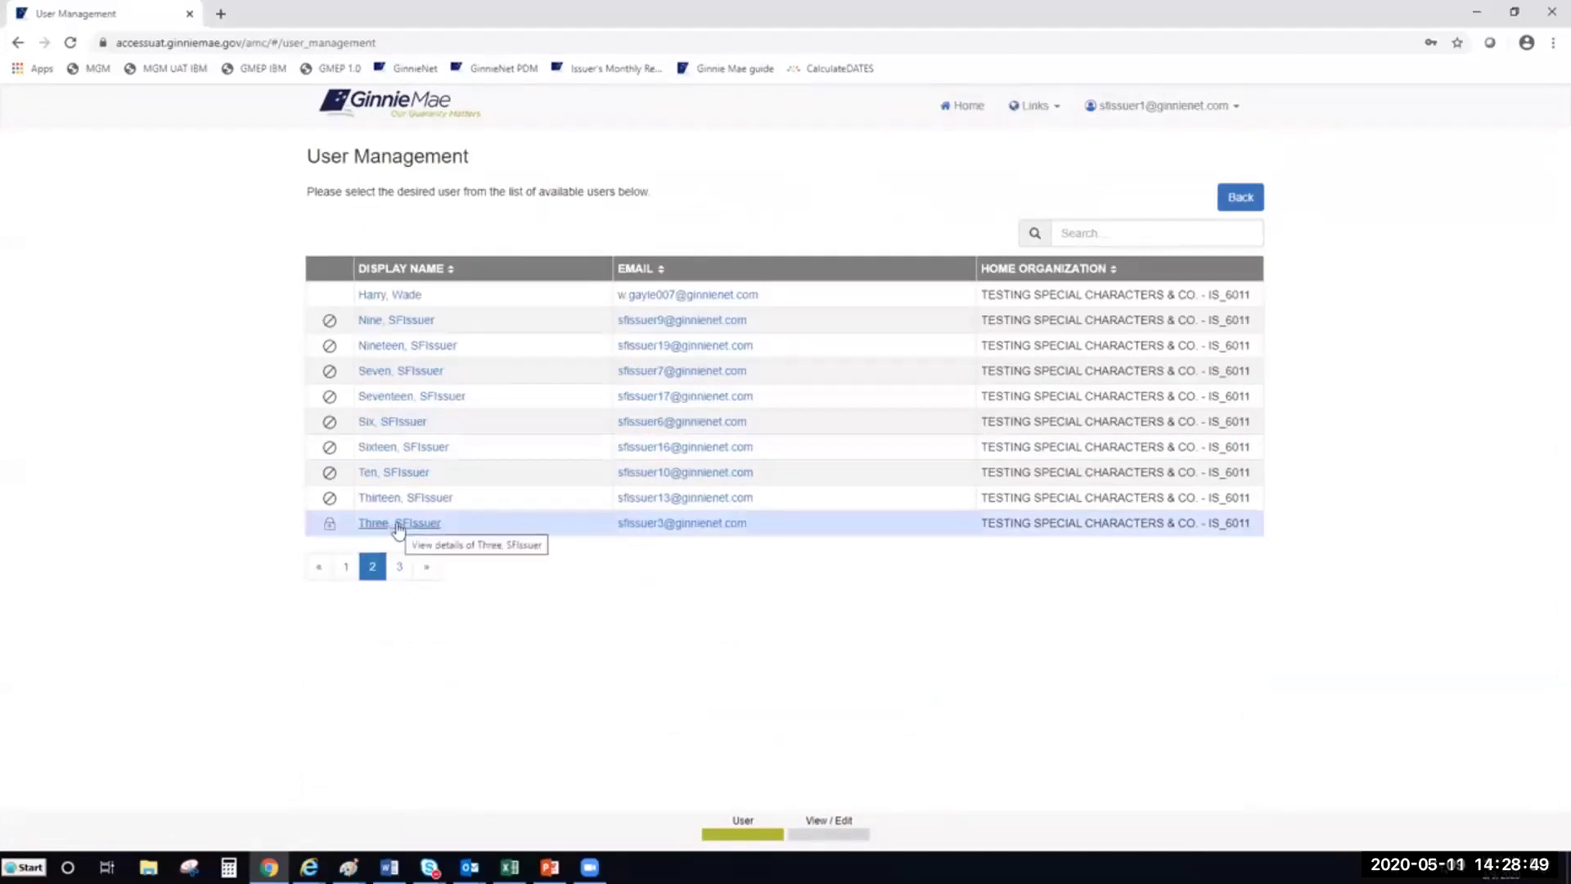
{"action": "left_click", "coordinate": [397, 526]}
Unlock the test issuer user's account and confirm the unlock
{"action": "scroll", "coordinate": [961, 497], "scroll_direction": "down", "scroll_amount": 3}
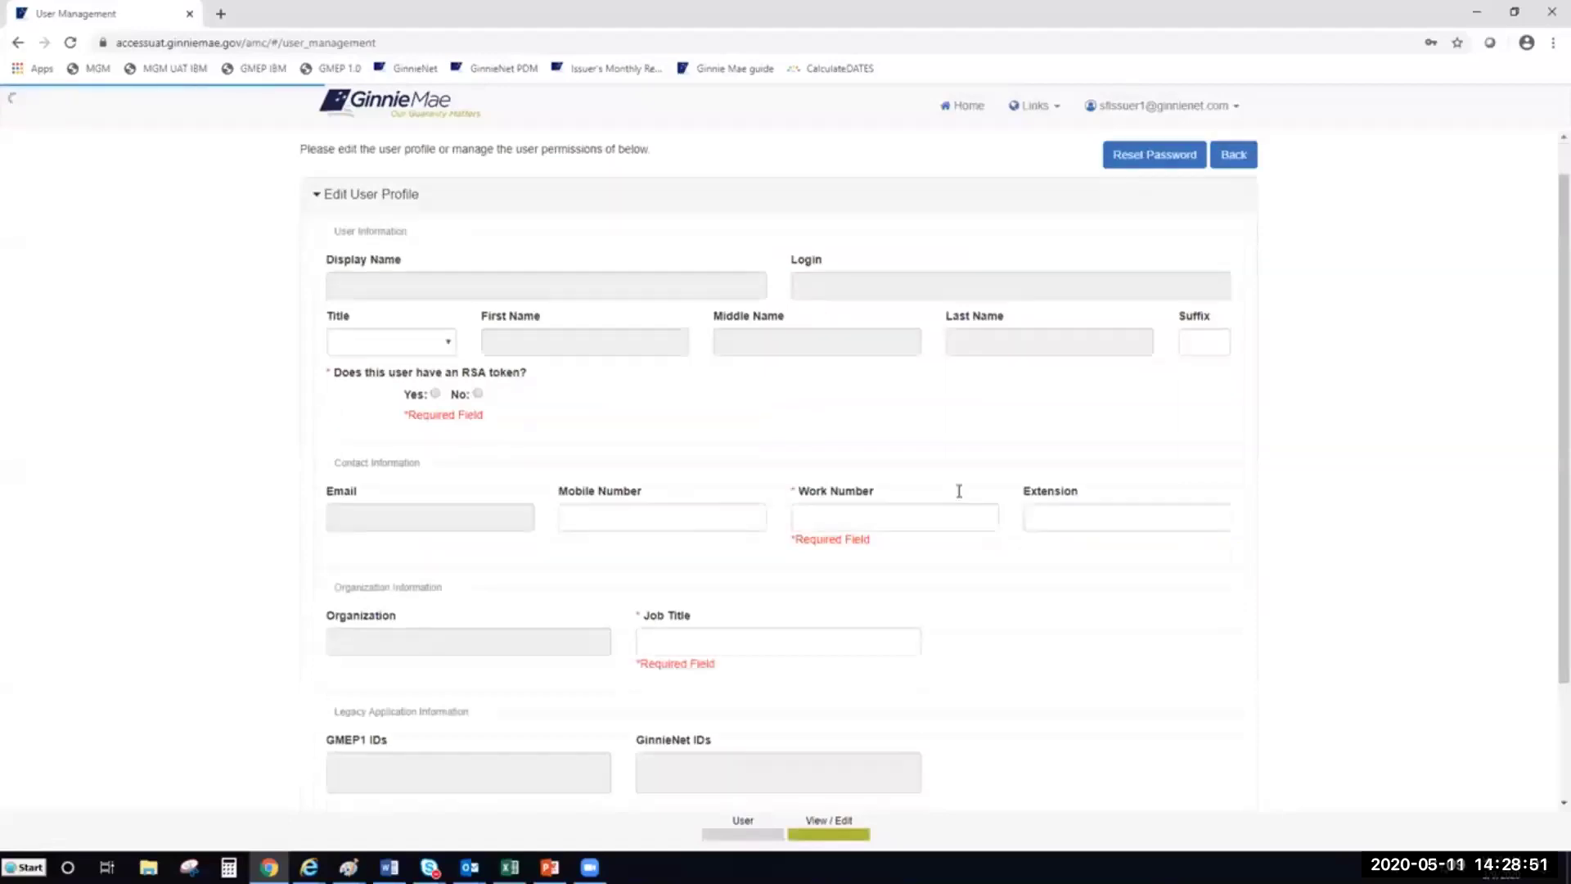
{"action": "scroll", "coordinate": [959, 491], "scroll_direction": "up", "scroll_amount": 1}
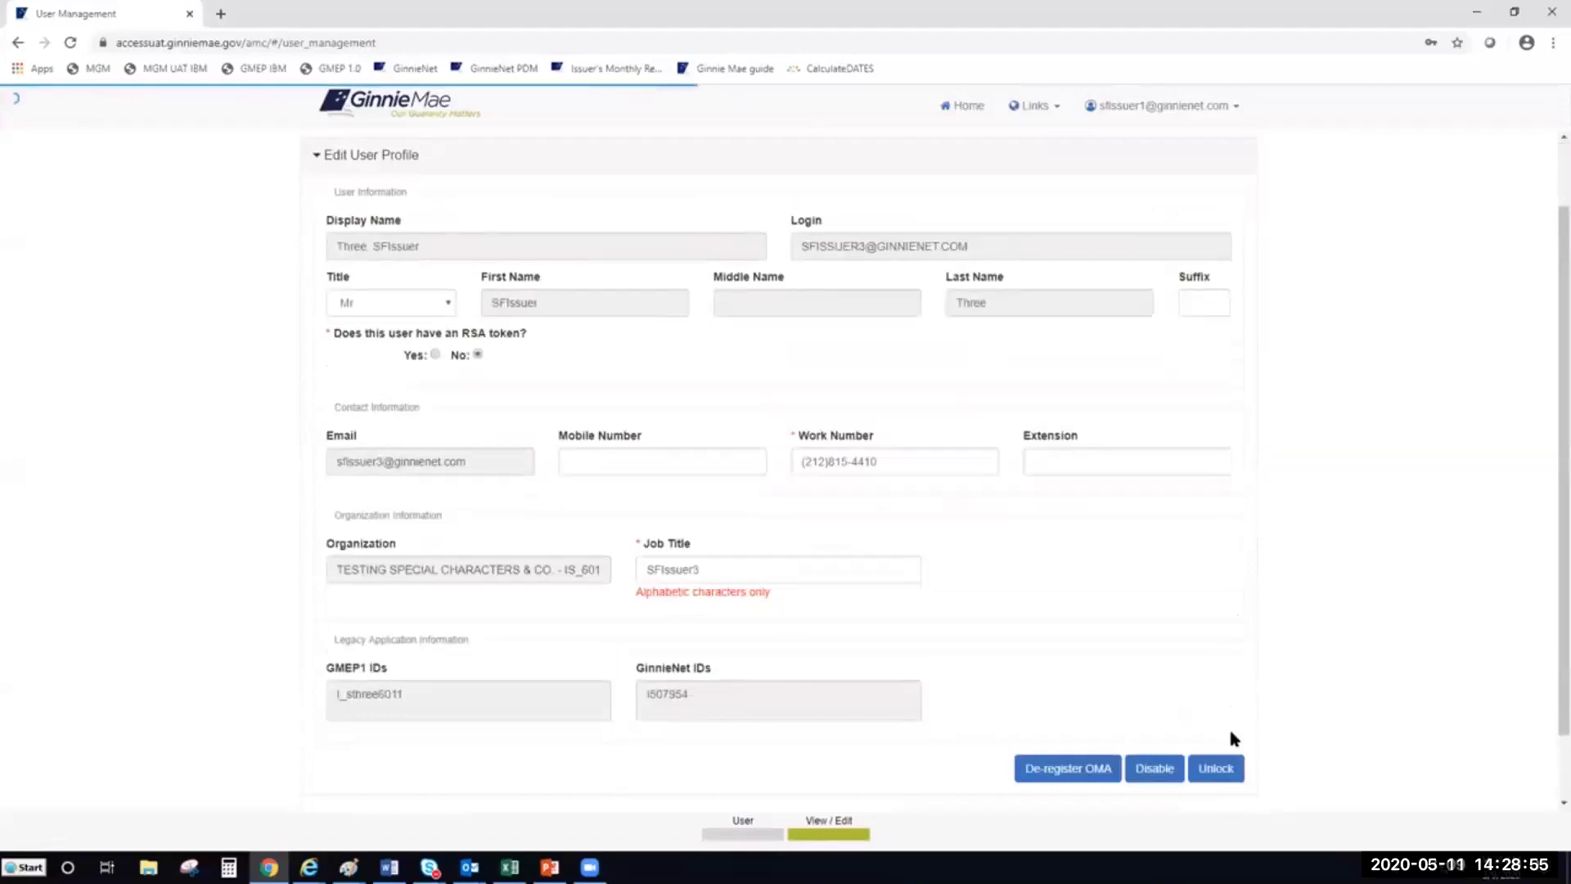
{"action": "scroll", "coordinate": [1269, 698], "scroll_direction": "down", "scroll_amount": 1}
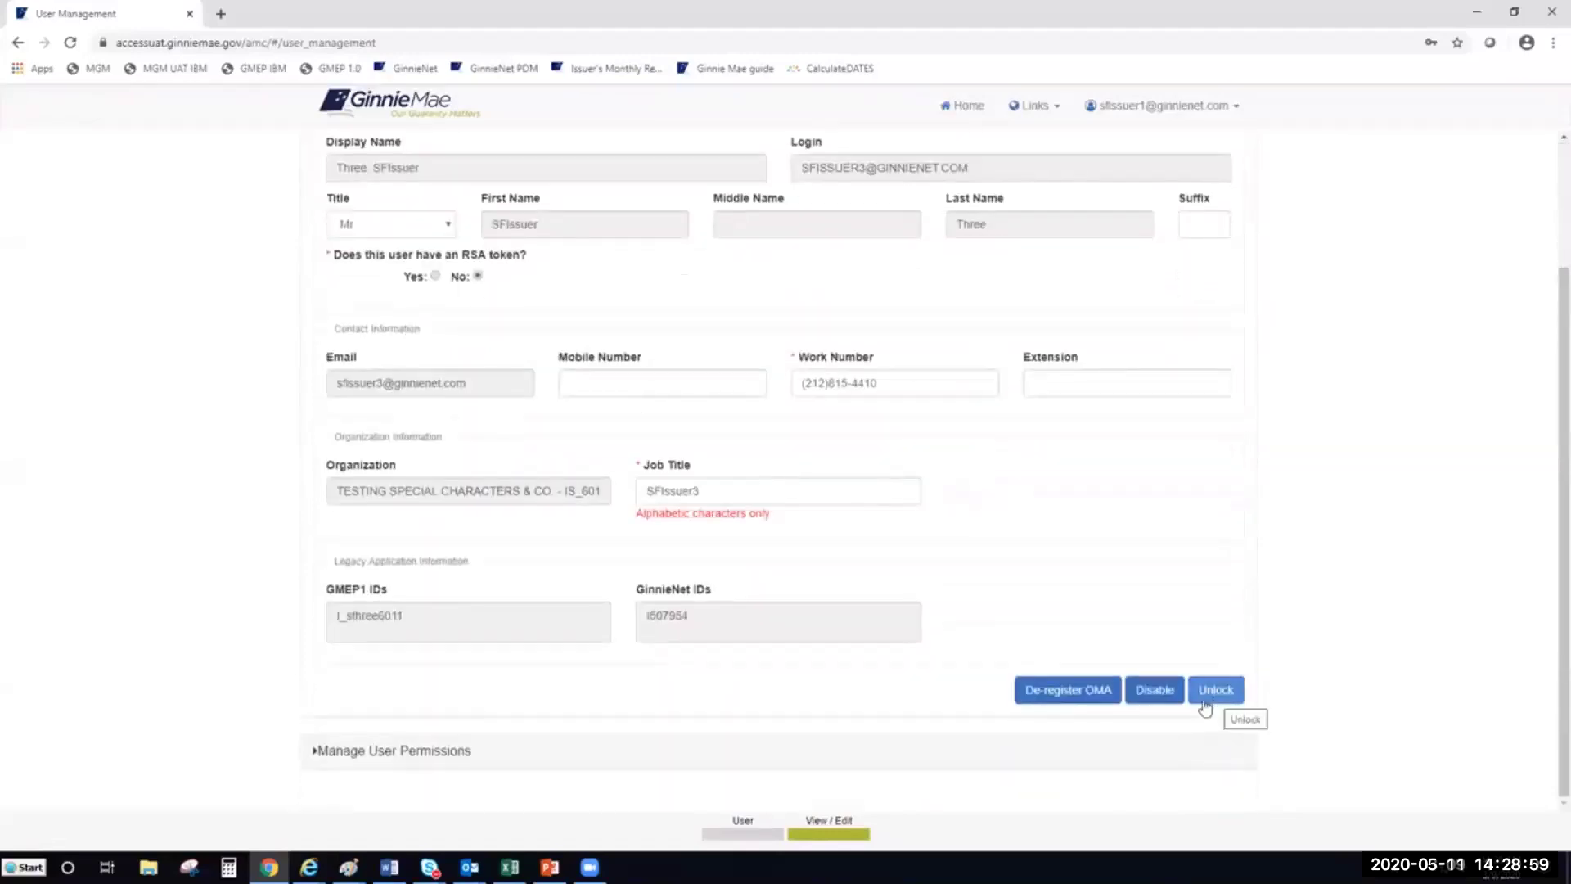
{"action": "left_click", "coordinate": [1216, 696]}
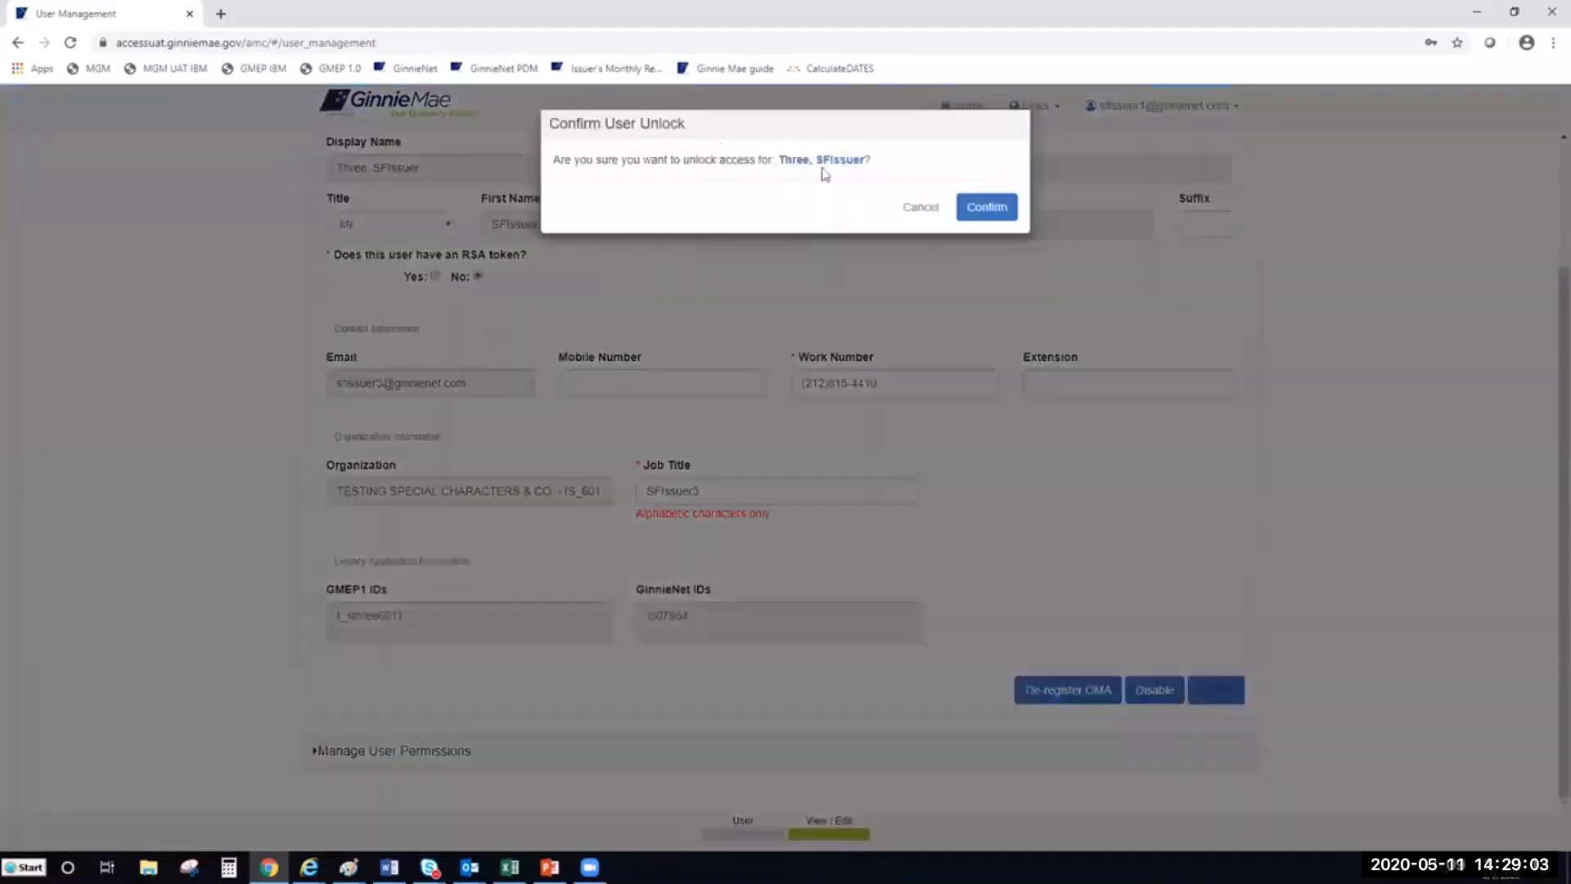
{"action": "left_click", "coordinate": [986, 210]}
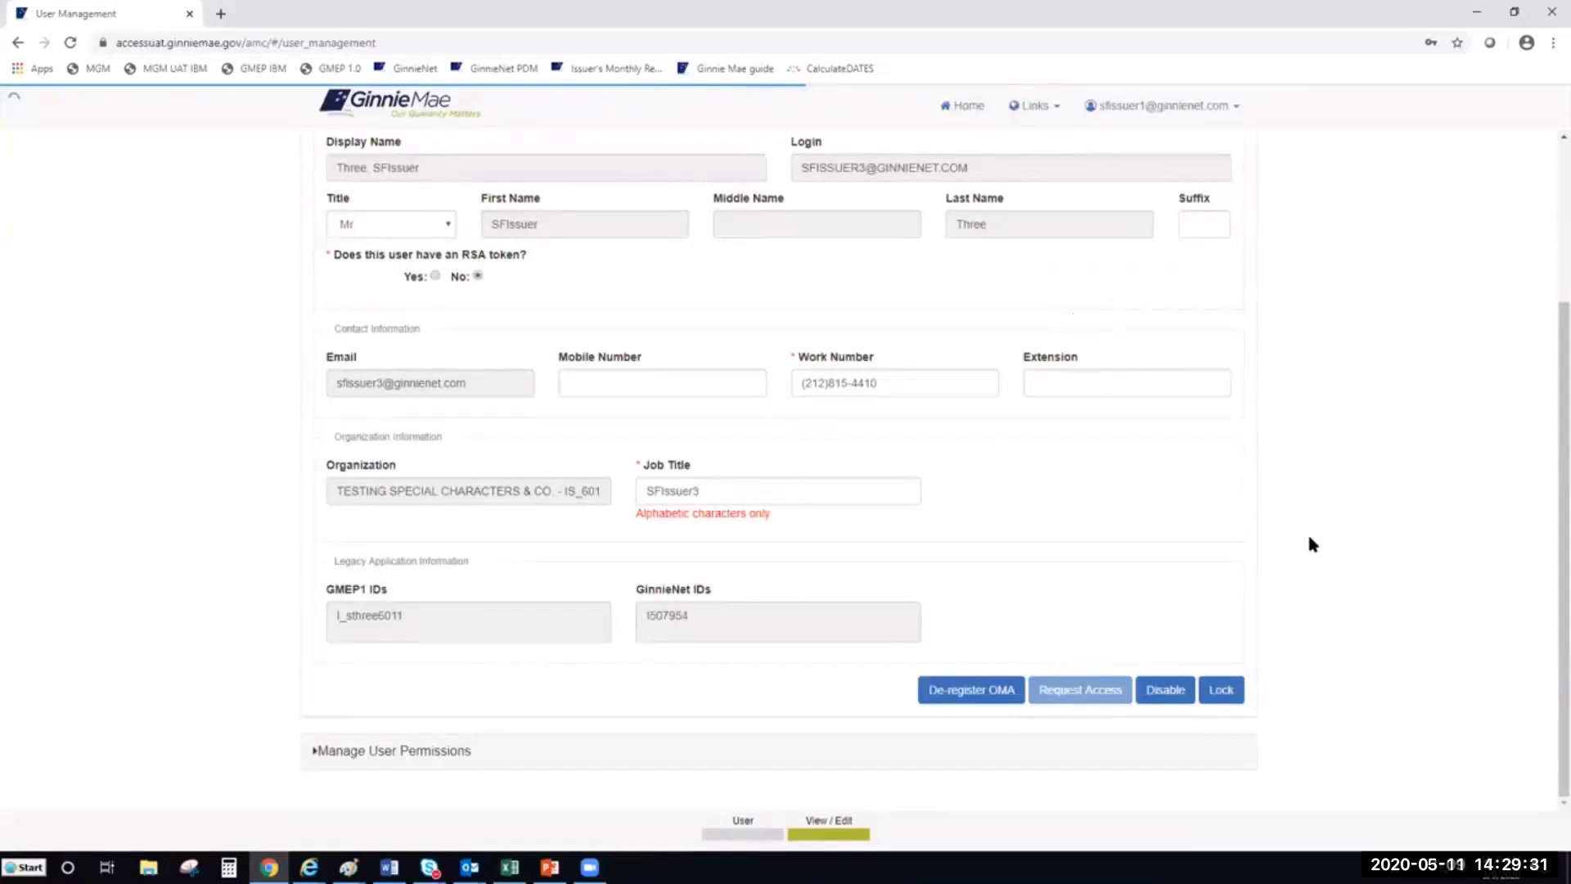
Expand Manage User Permissions to show the user's functional roles
{"action": "scroll", "coordinate": [1305, 547], "scroll_direction": "up", "scroll_amount": 2}
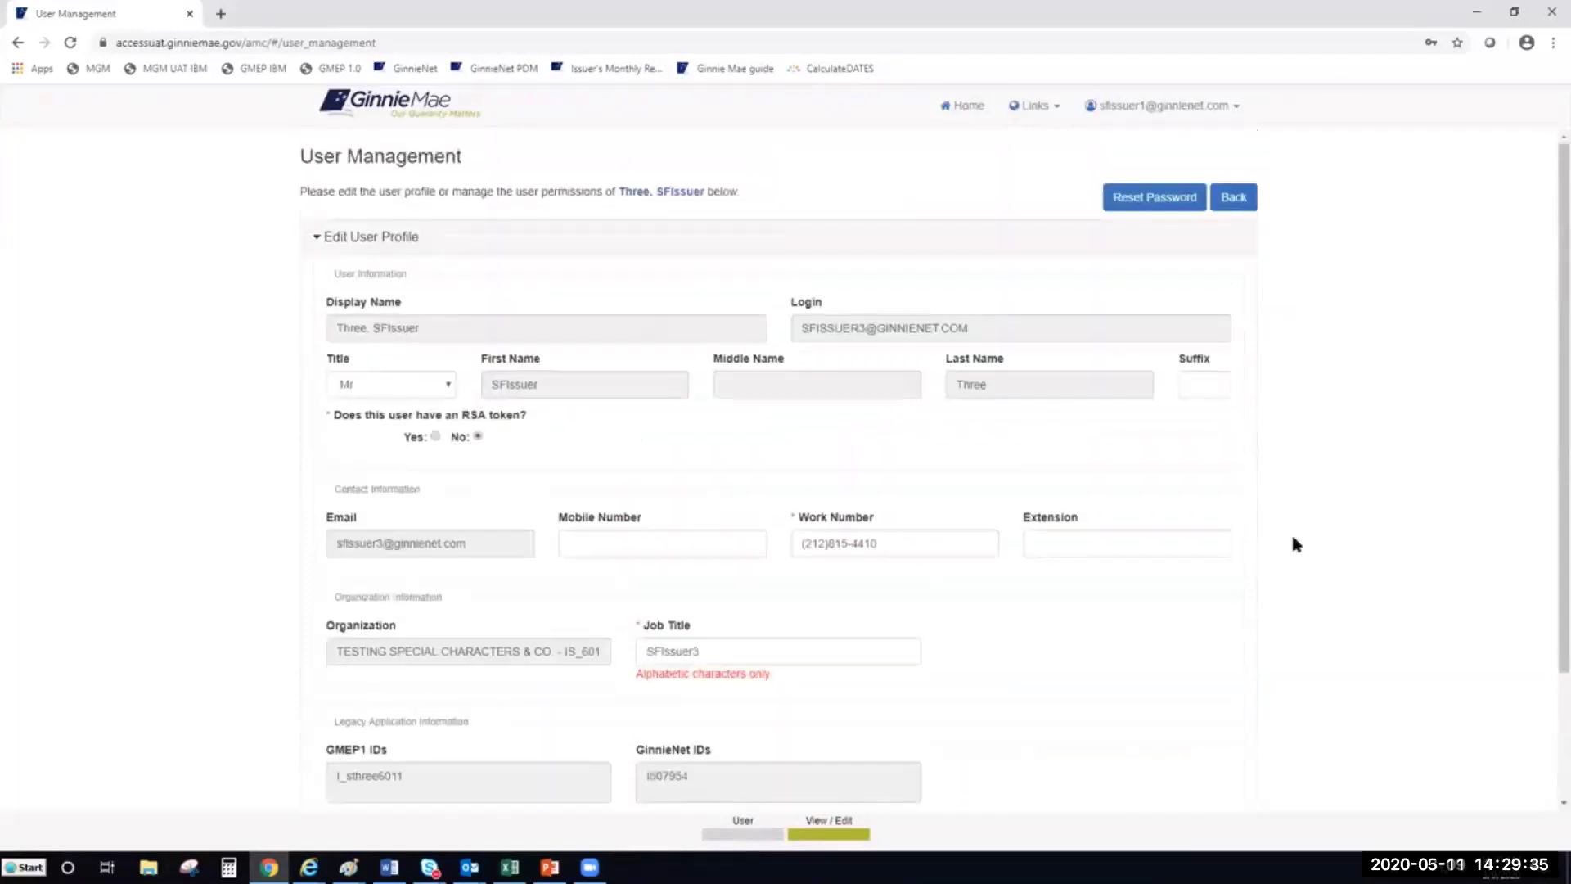
{"action": "scroll", "coordinate": [1301, 545], "scroll_direction": "down", "scroll_amount": 1}
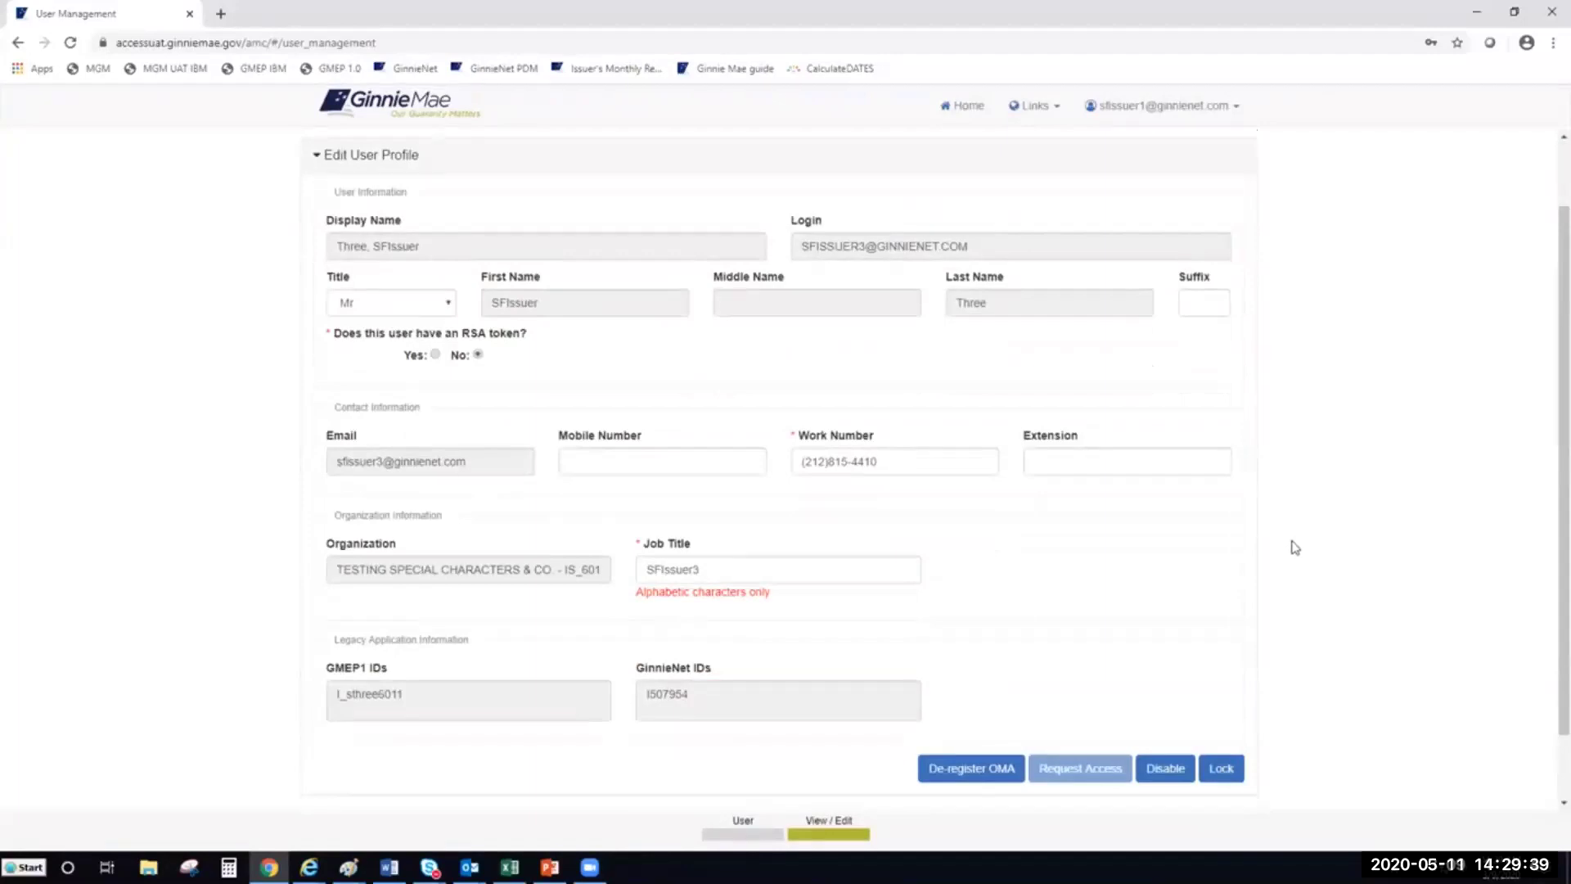
{"action": "scroll", "coordinate": [1294, 546], "scroll_direction": "down", "scroll_amount": 1}
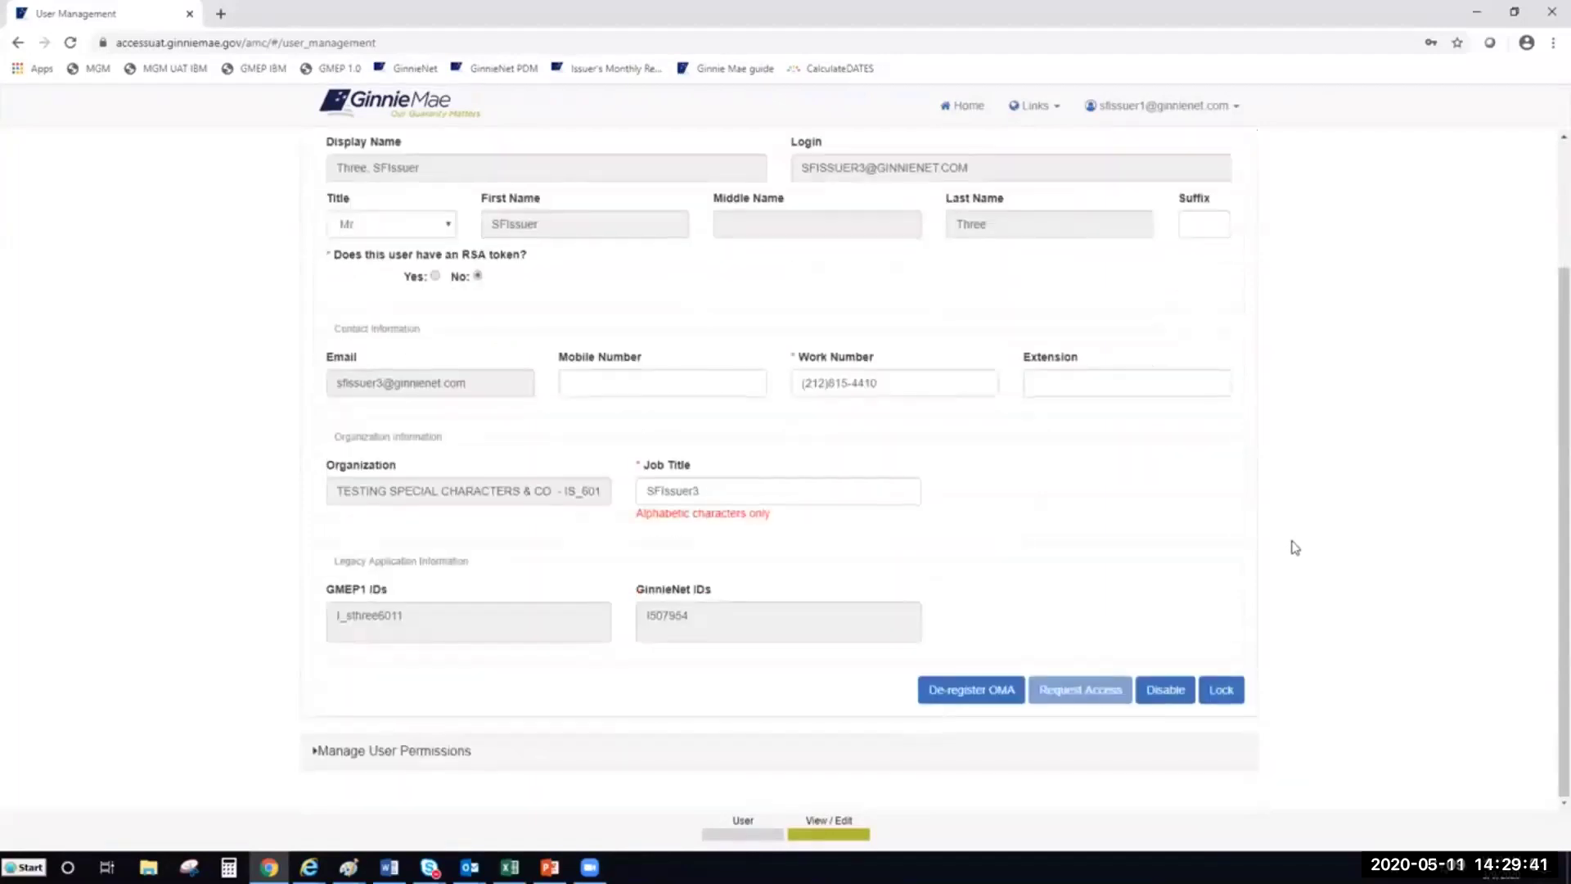
{"action": "left_click", "coordinate": [390, 753]}
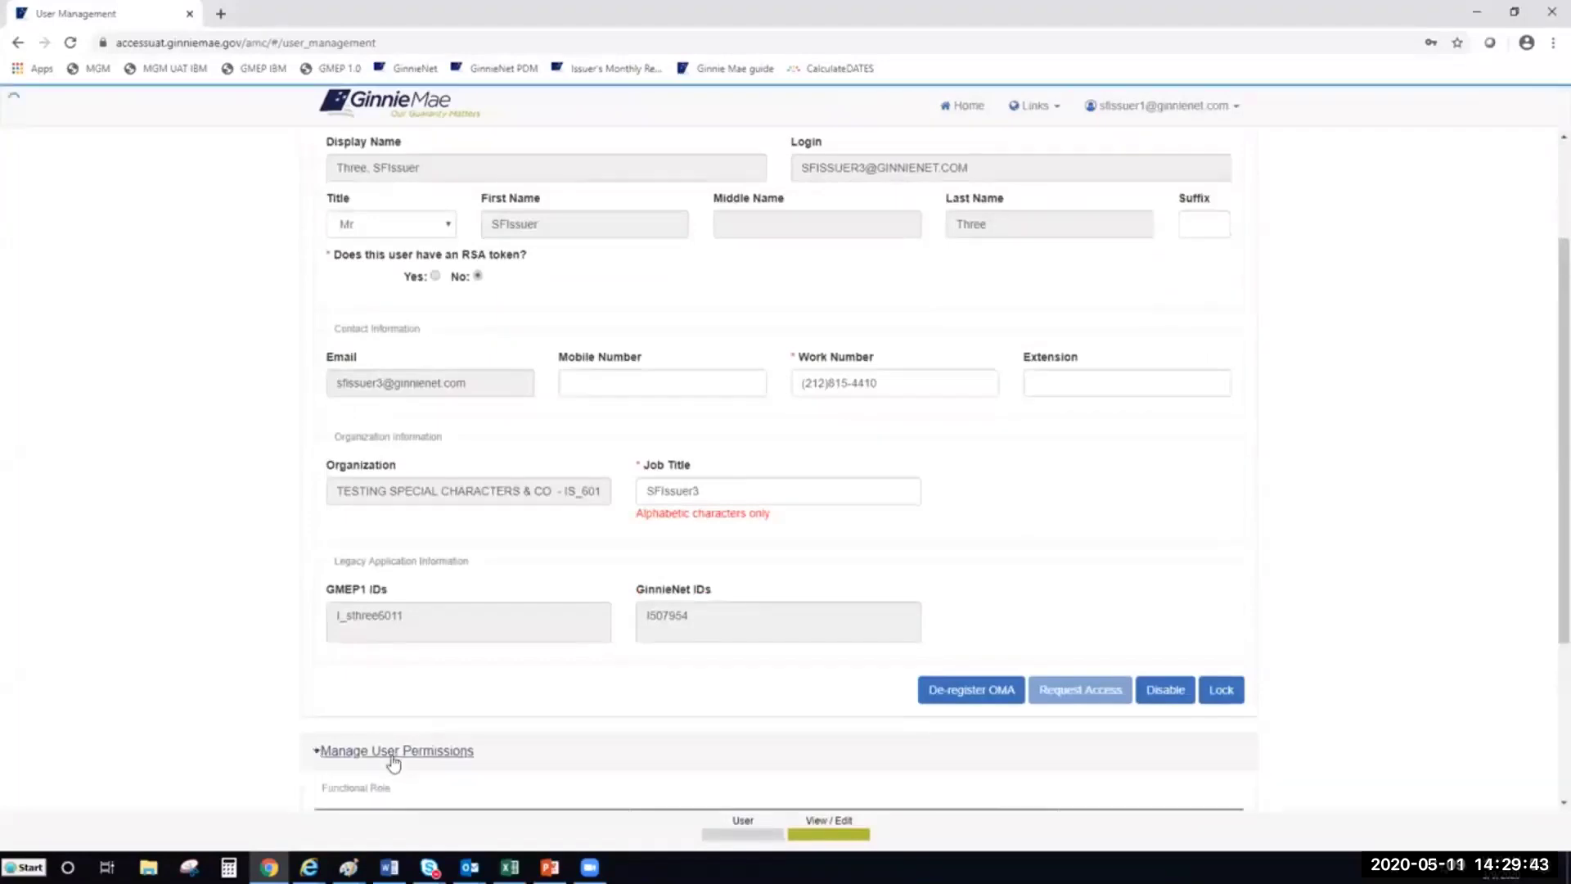
Scroll through Three, SFIssuer's approved, revoked, finalized, confirmed and pending functional roles
{"action": "scroll", "coordinate": [1543, 420], "scroll_direction": "down", "scroll_amount": 3}
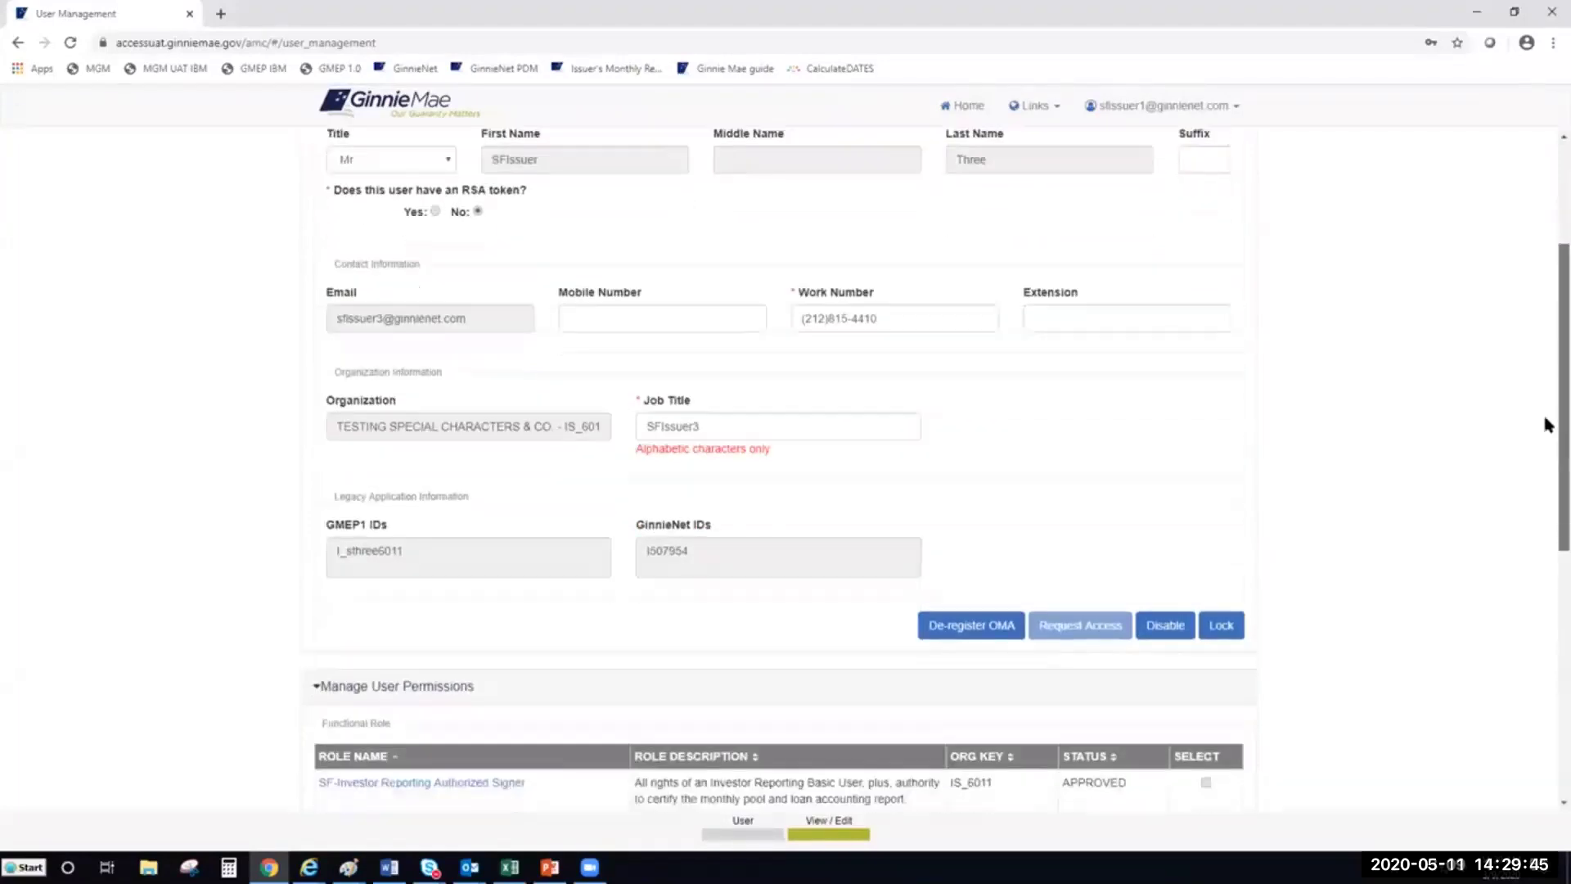
{"action": "scroll", "coordinate": [1537, 491], "scroll_direction": "down", "scroll_amount": 2}
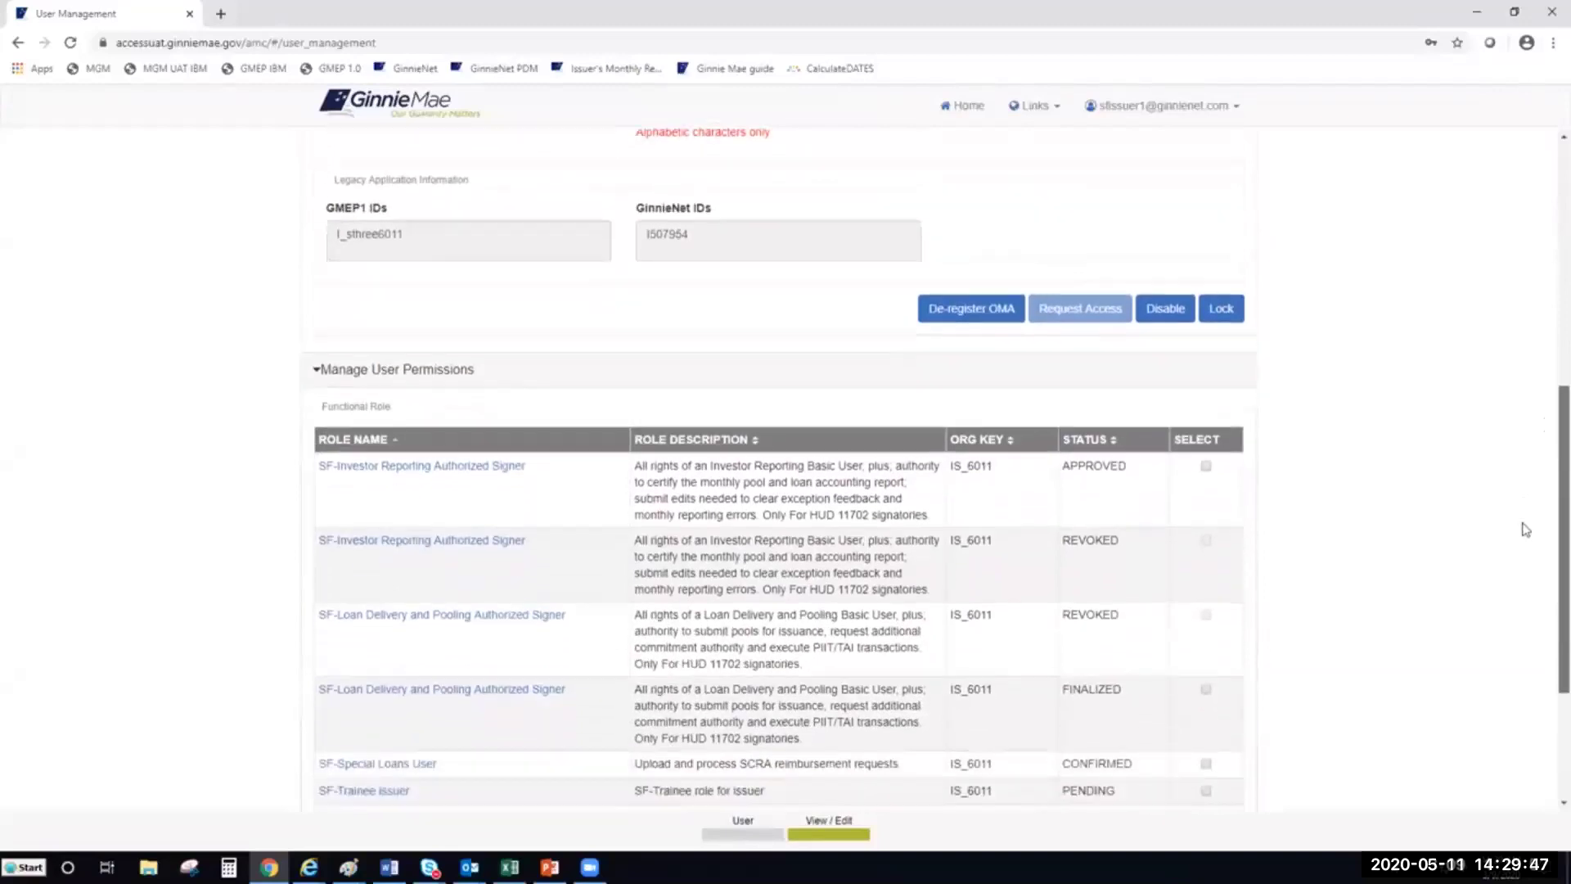
{"action": "scroll", "coordinate": [1525, 495], "scroll_direction": "up", "scroll_amount": 6}
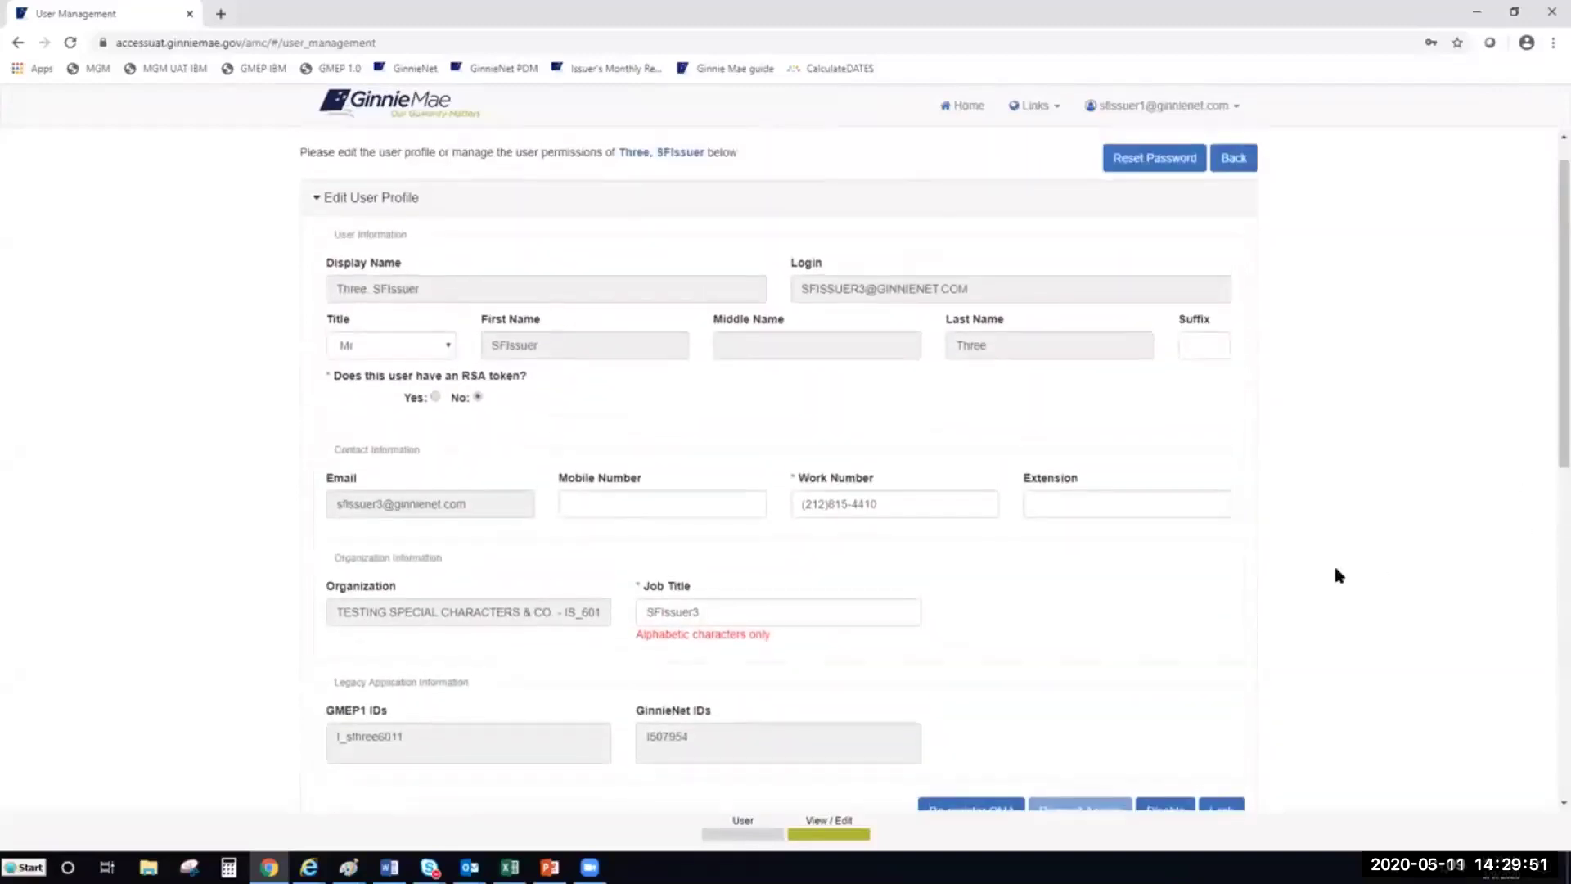
{"action": "scroll", "coordinate": [1334, 573], "scroll_direction": "down", "scroll_amount": 1}
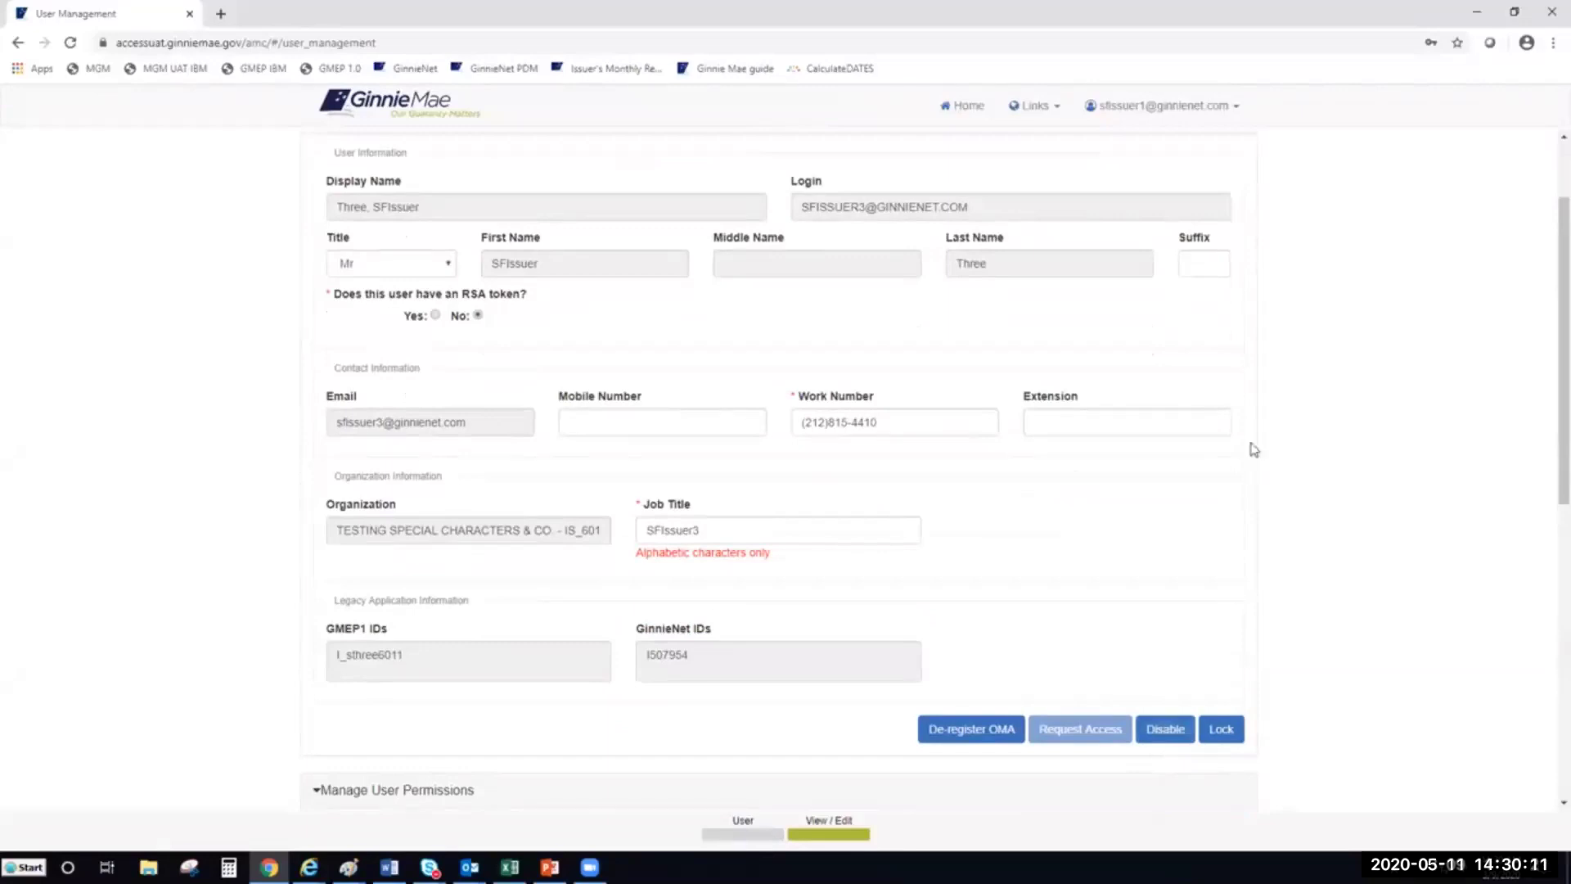
{"action": "scroll", "coordinate": [1251, 446], "scroll_direction": "up", "scroll_amount": 2}
Go back to the user list and expand Eight, SFIssuer's functional role permissions
{"action": "left_click", "coordinate": [1240, 200]}
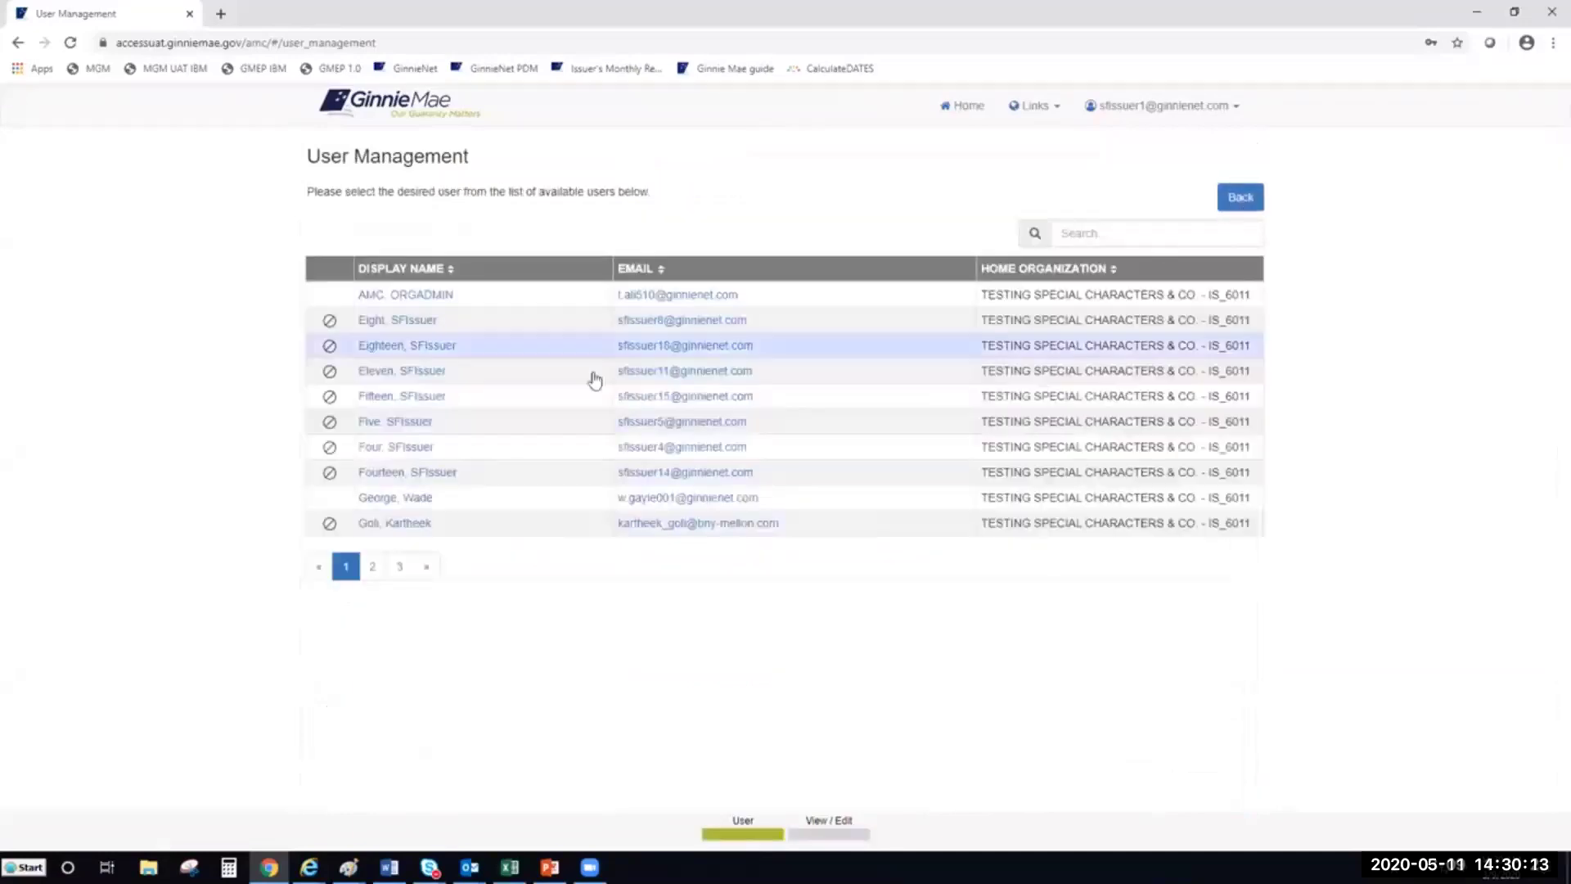
{"action": "left_click", "coordinate": [368, 325]}
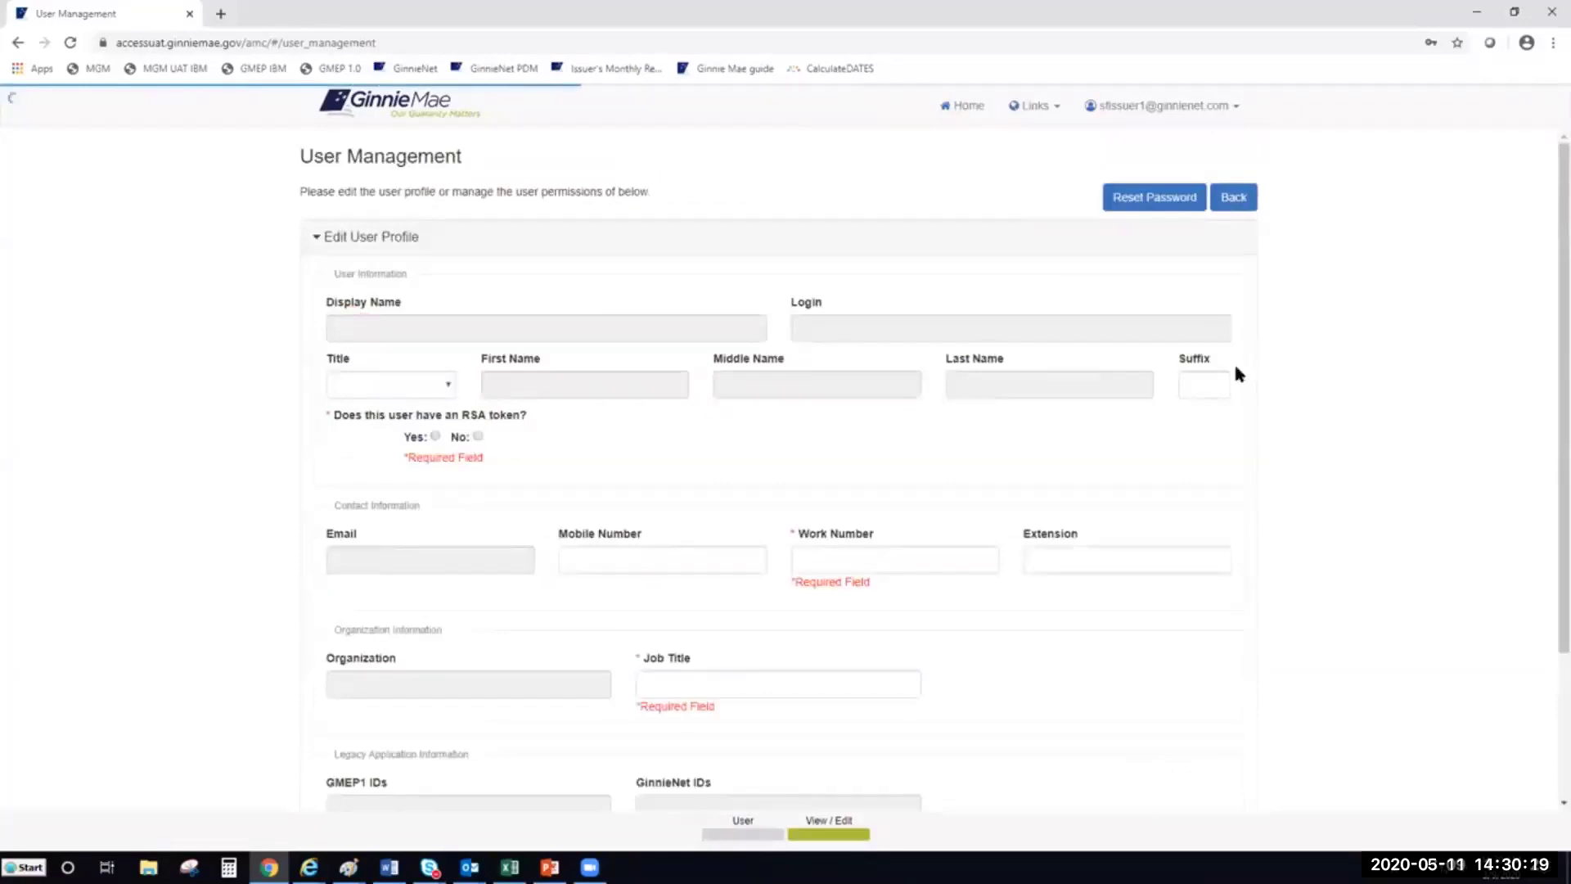
{"action": "scroll", "coordinate": [1234, 360], "scroll_direction": "down", "scroll_amount": 2}
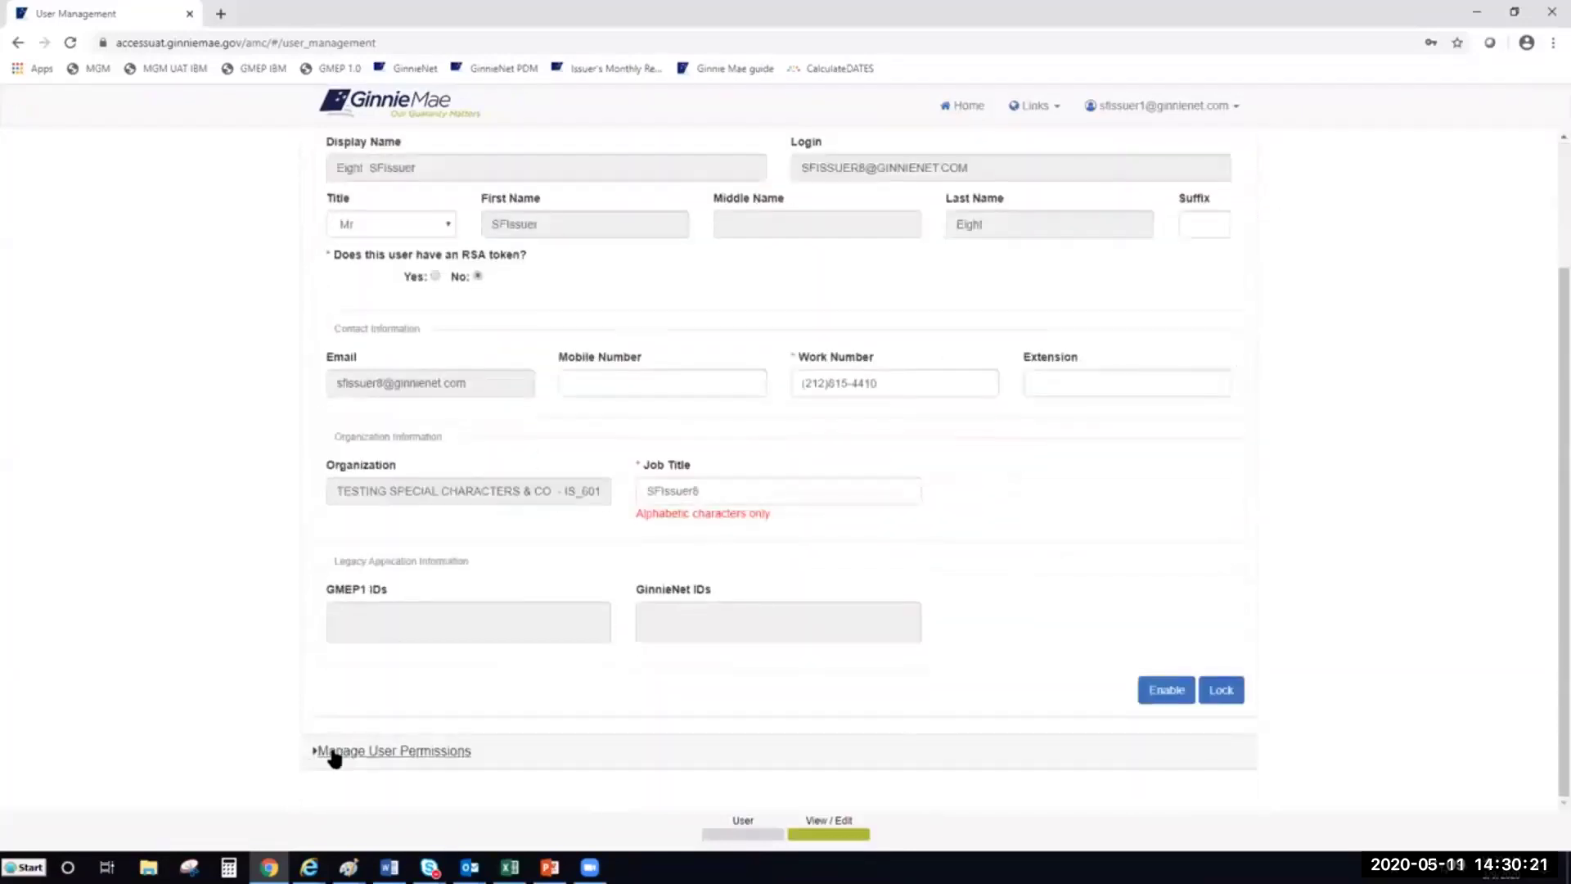
{"action": "left_click", "coordinate": [331, 751]}
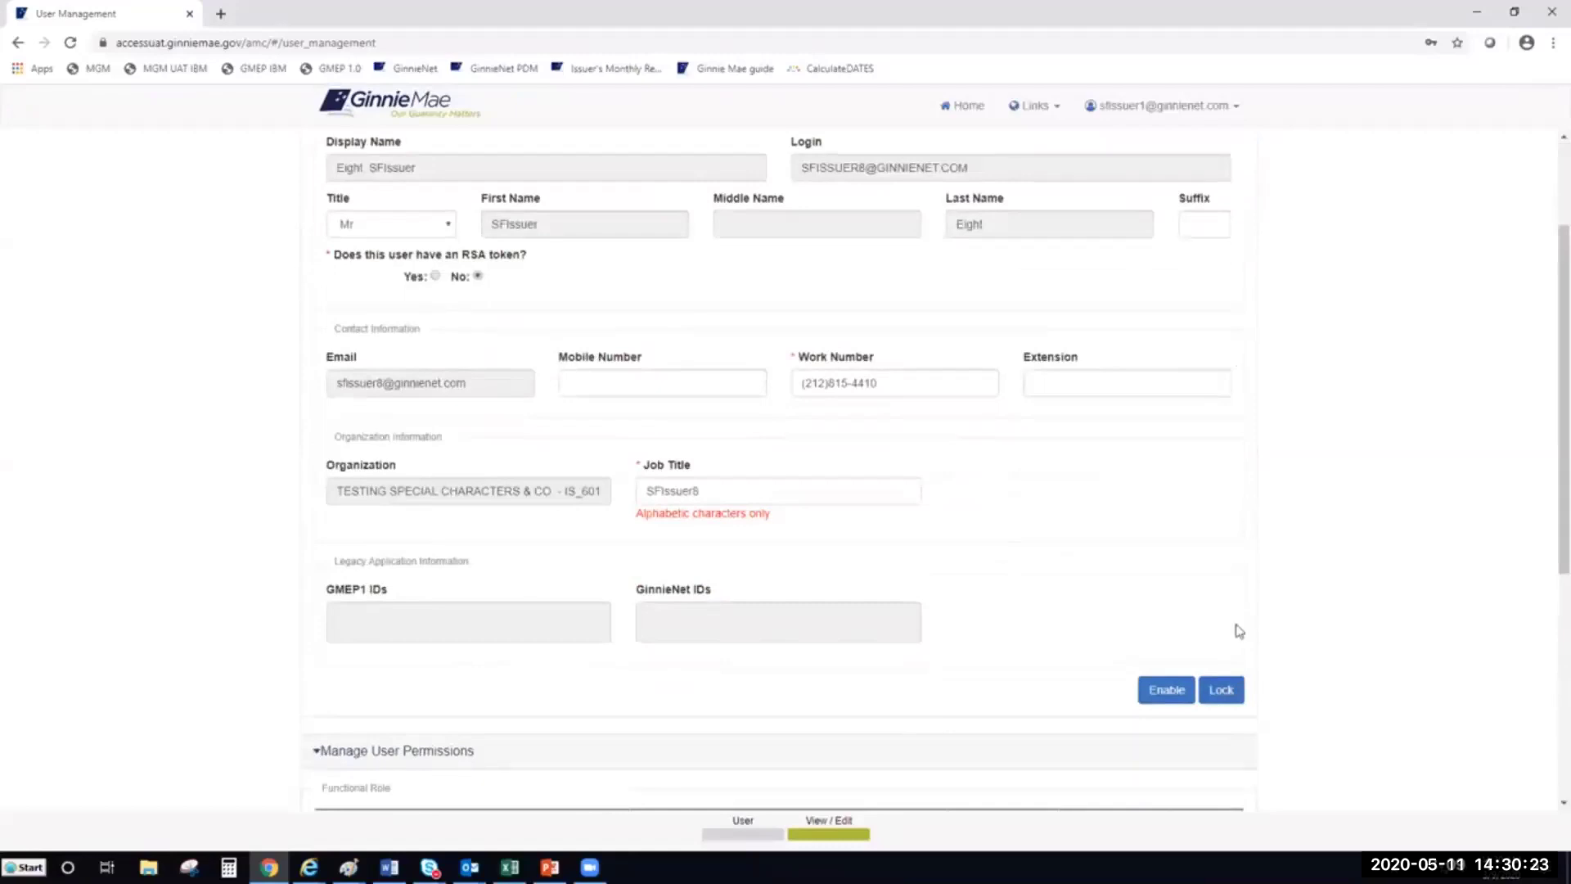
Review Eight, SFIssuer's revoked and pending roles, then return to page 1 of the user list
{"action": "scroll", "coordinate": [1234, 630], "scroll_direction": "down", "scroll_amount": 1}
{"action": "scroll", "coordinate": [1317, 553], "scroll_direction": "down", "scroll_amount": 1}
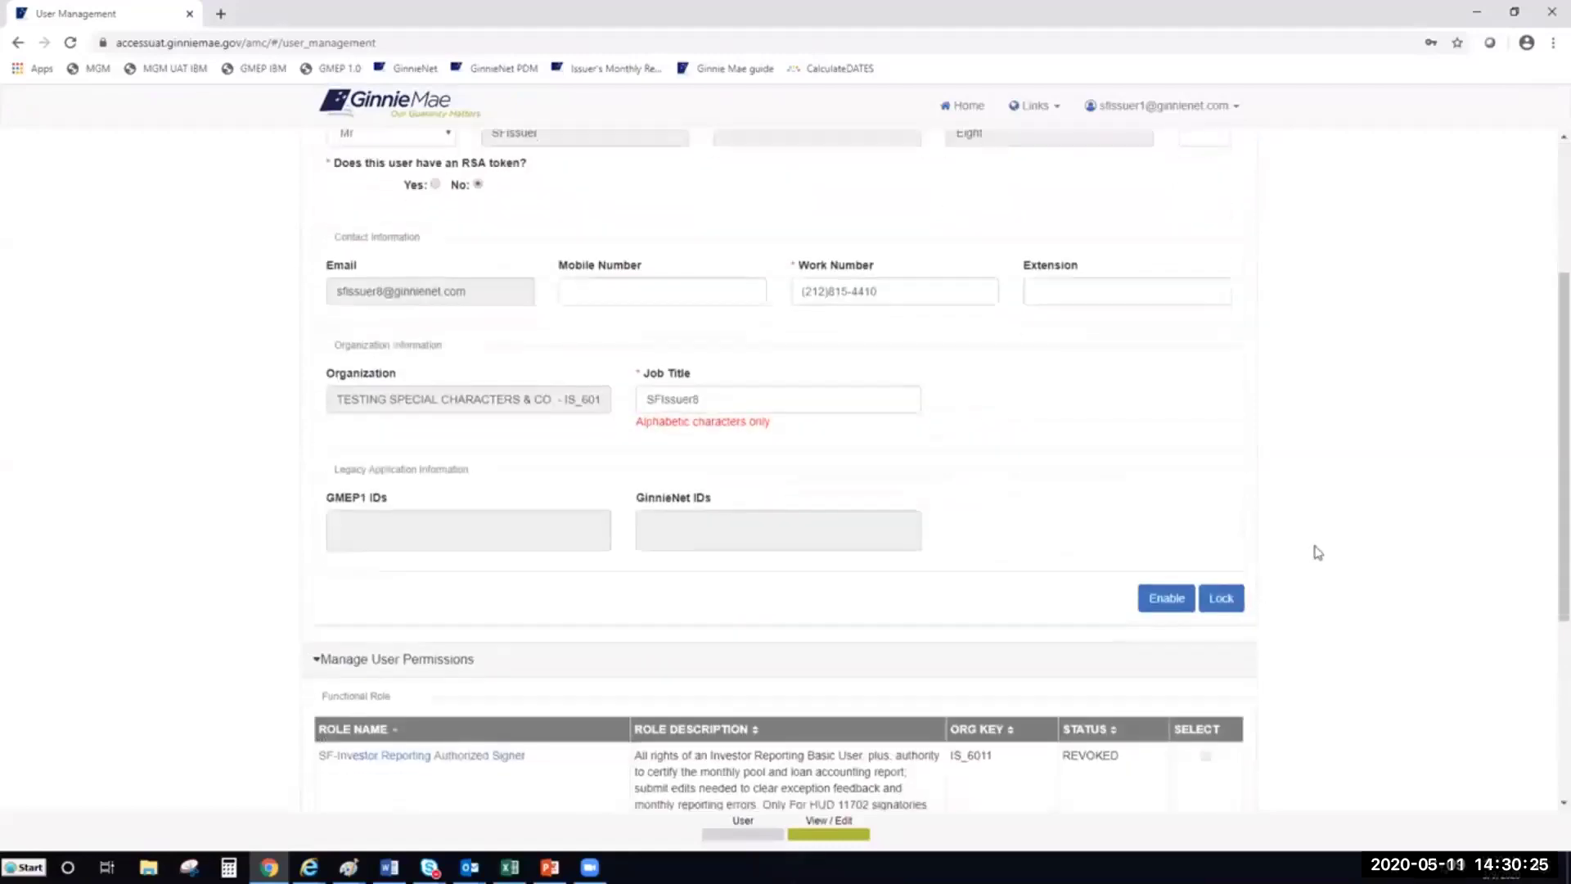
{"action": "scroll", "coordinate": [1319, 546], "scroll_direction": "down", "scroll_amount": 1}
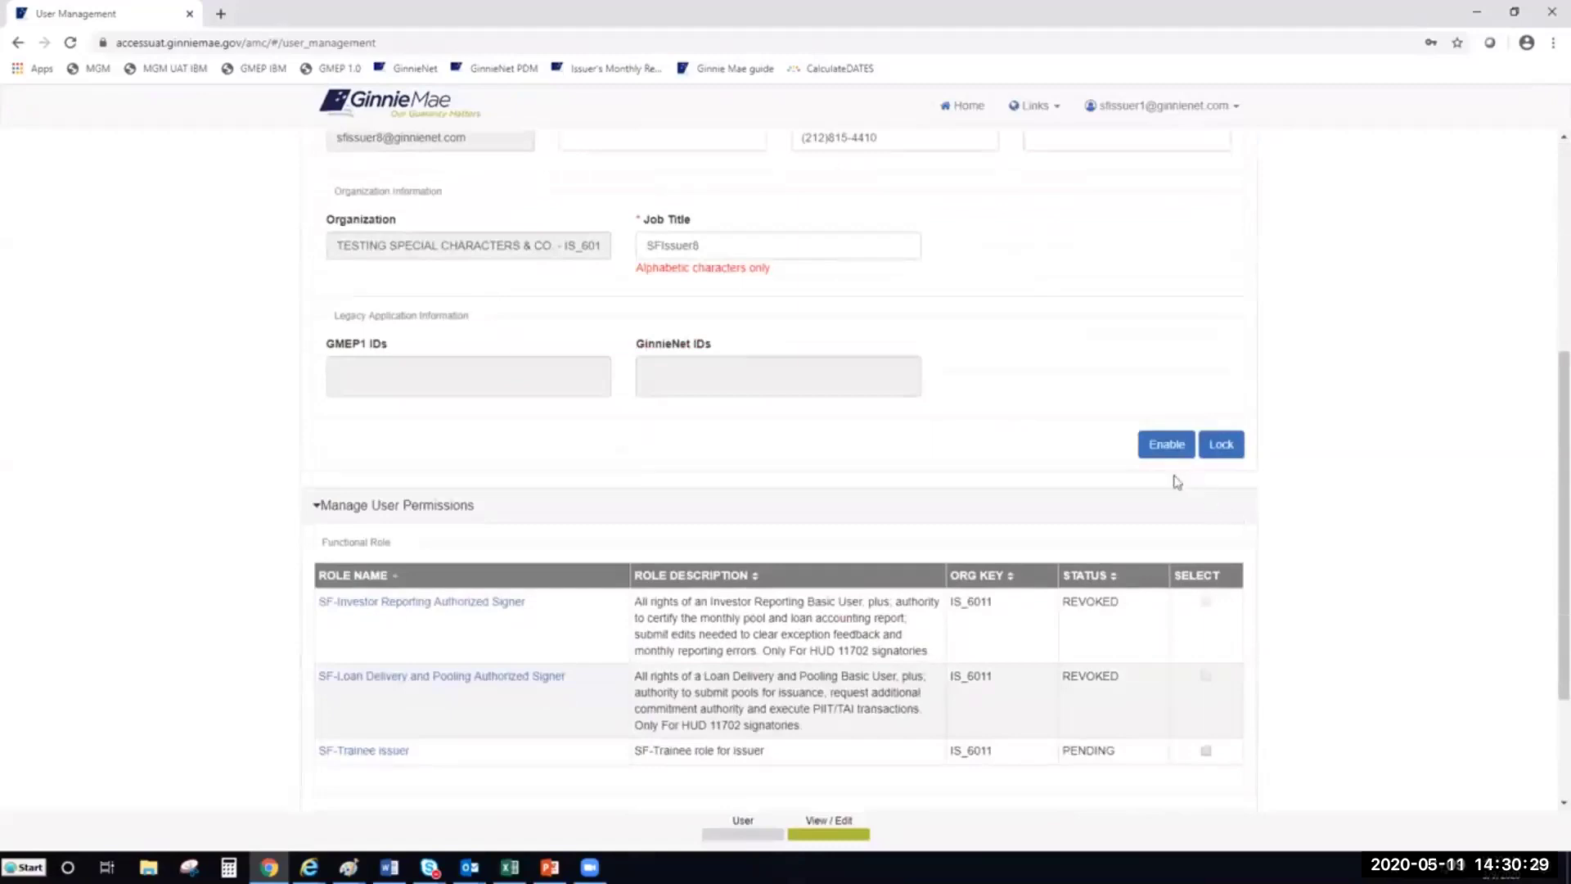
{"action": "left_click_drag", "start_coordinate": [1564, 465], "coordinate": [1563, 320]}
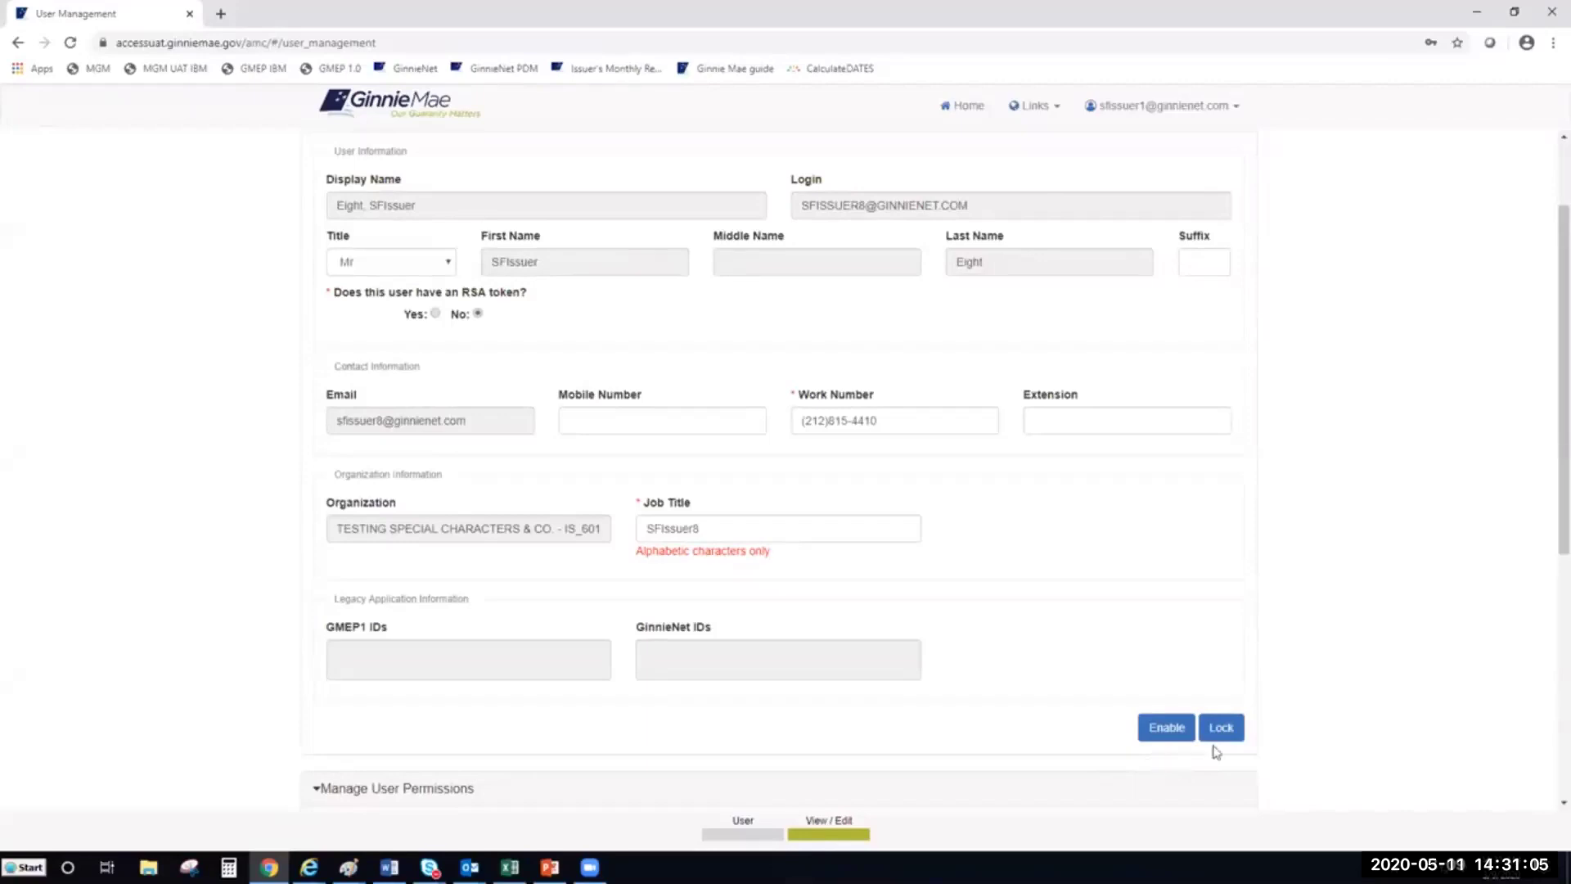
{"action": "scroll", "coordinate": [1290, 238], "scroll_direction": "up", "scroll_amount": 3}
{"action": "left_click", "coordinate": [1237, 200]}
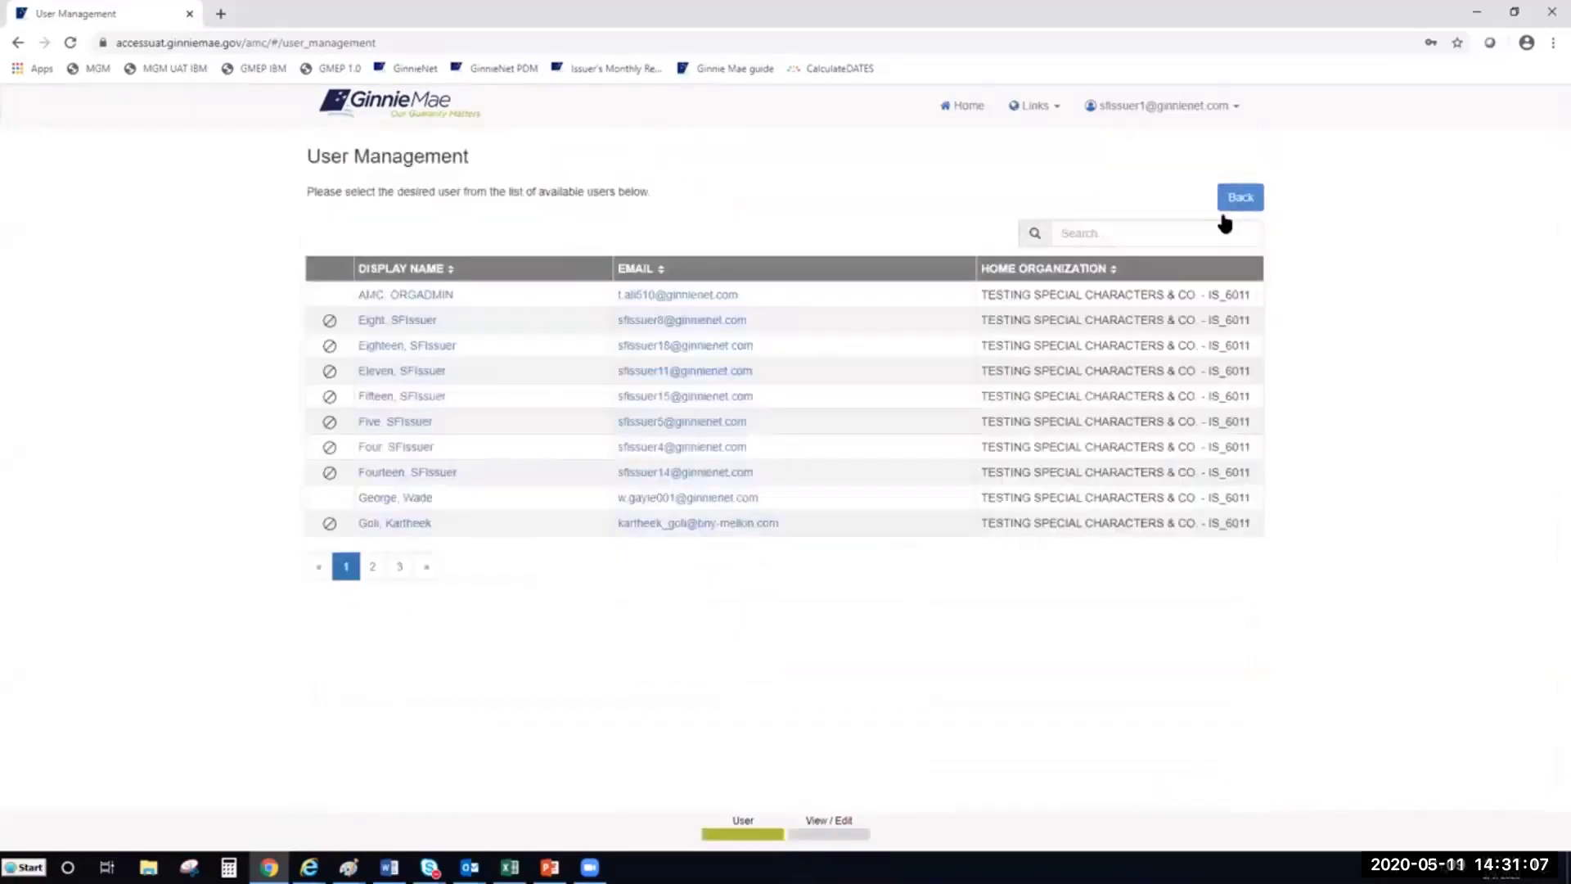
Open Three, SFIssuer's profile from the second page of users
{"action": "left_click", "coordinate": [373, 566]}
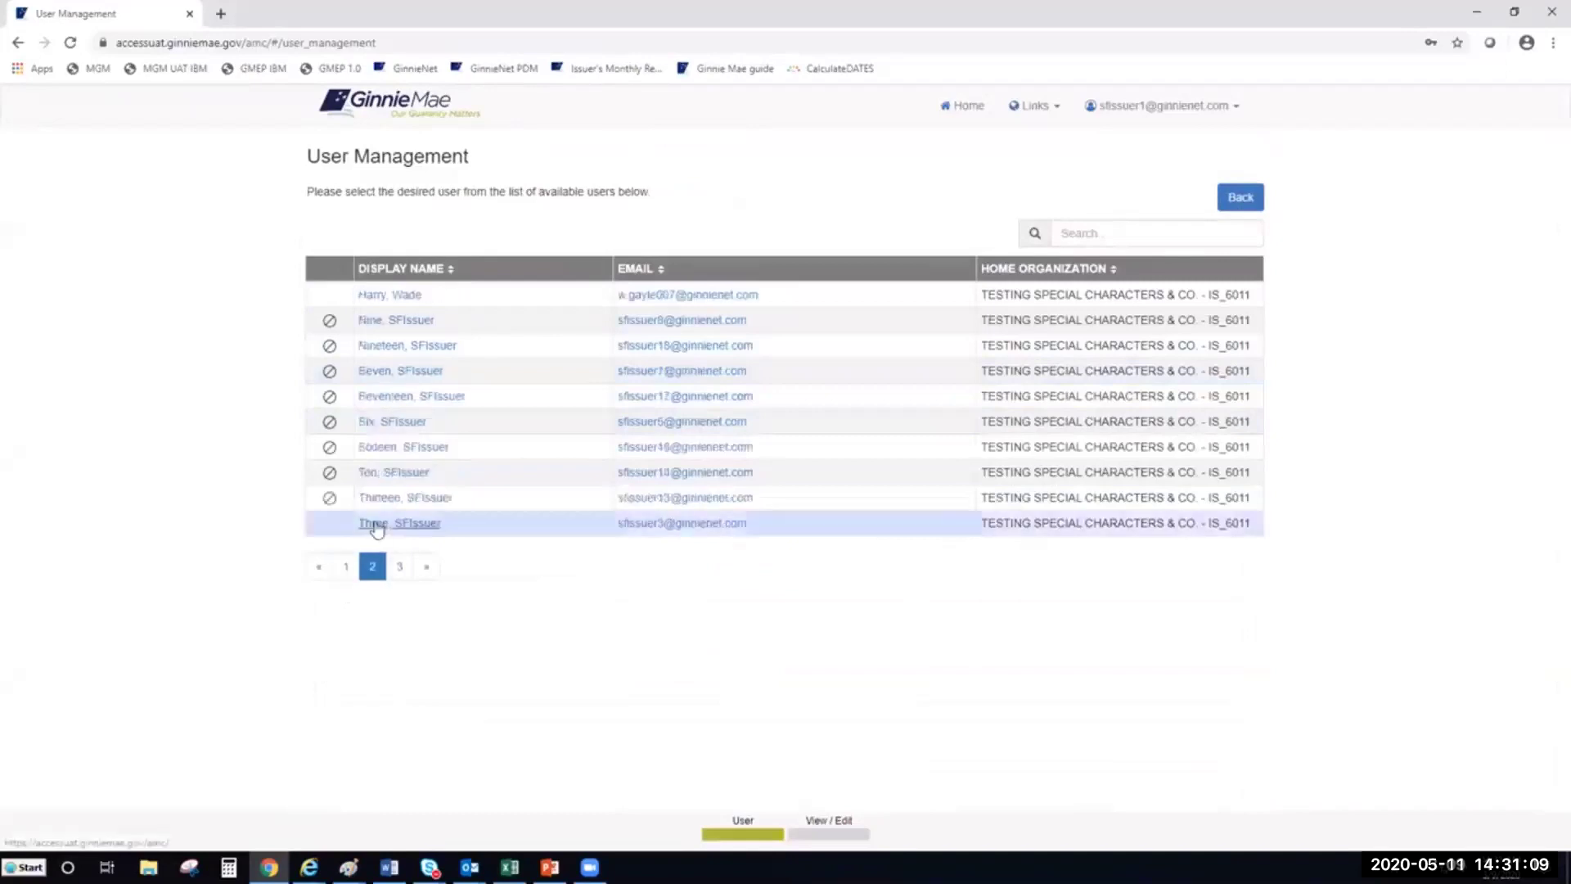
{"action": "left_click", "coordinate": [376, 524]}
{"action": "scroll", "coordinate": [1066, 585], "scroll_direction": "down", "scroll_amount": 3}
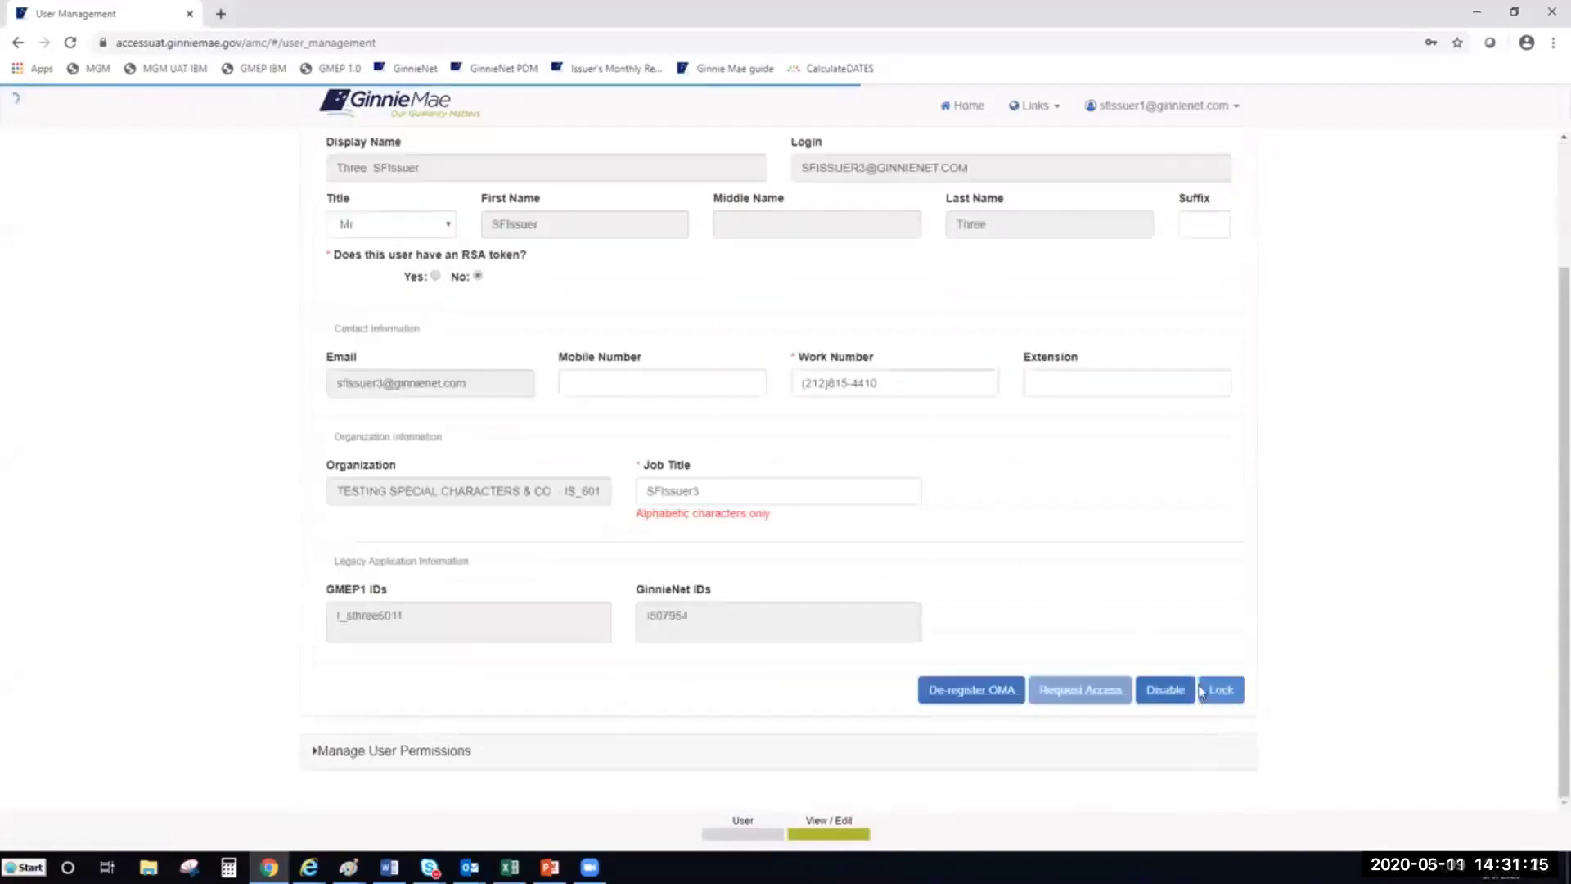
Disable the user's account and confirm that the GMEP1 and GinnieNet IDs are now blank
{"action": "left_click", "coordinate": [1154, 700]}
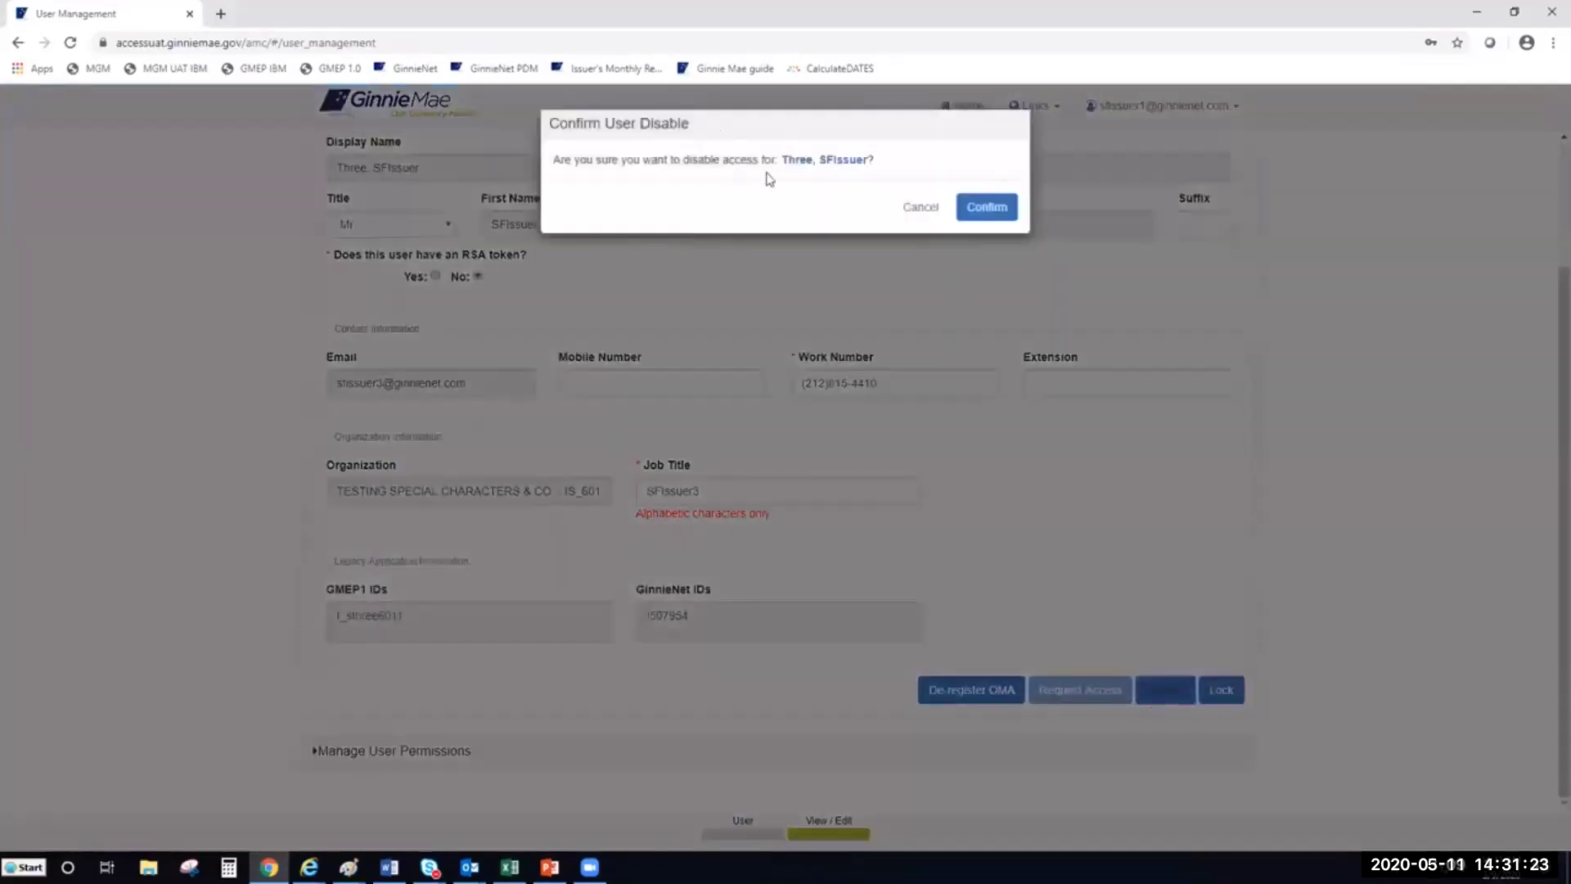
{"action": "left_click", "coordinate": [981, 210]}
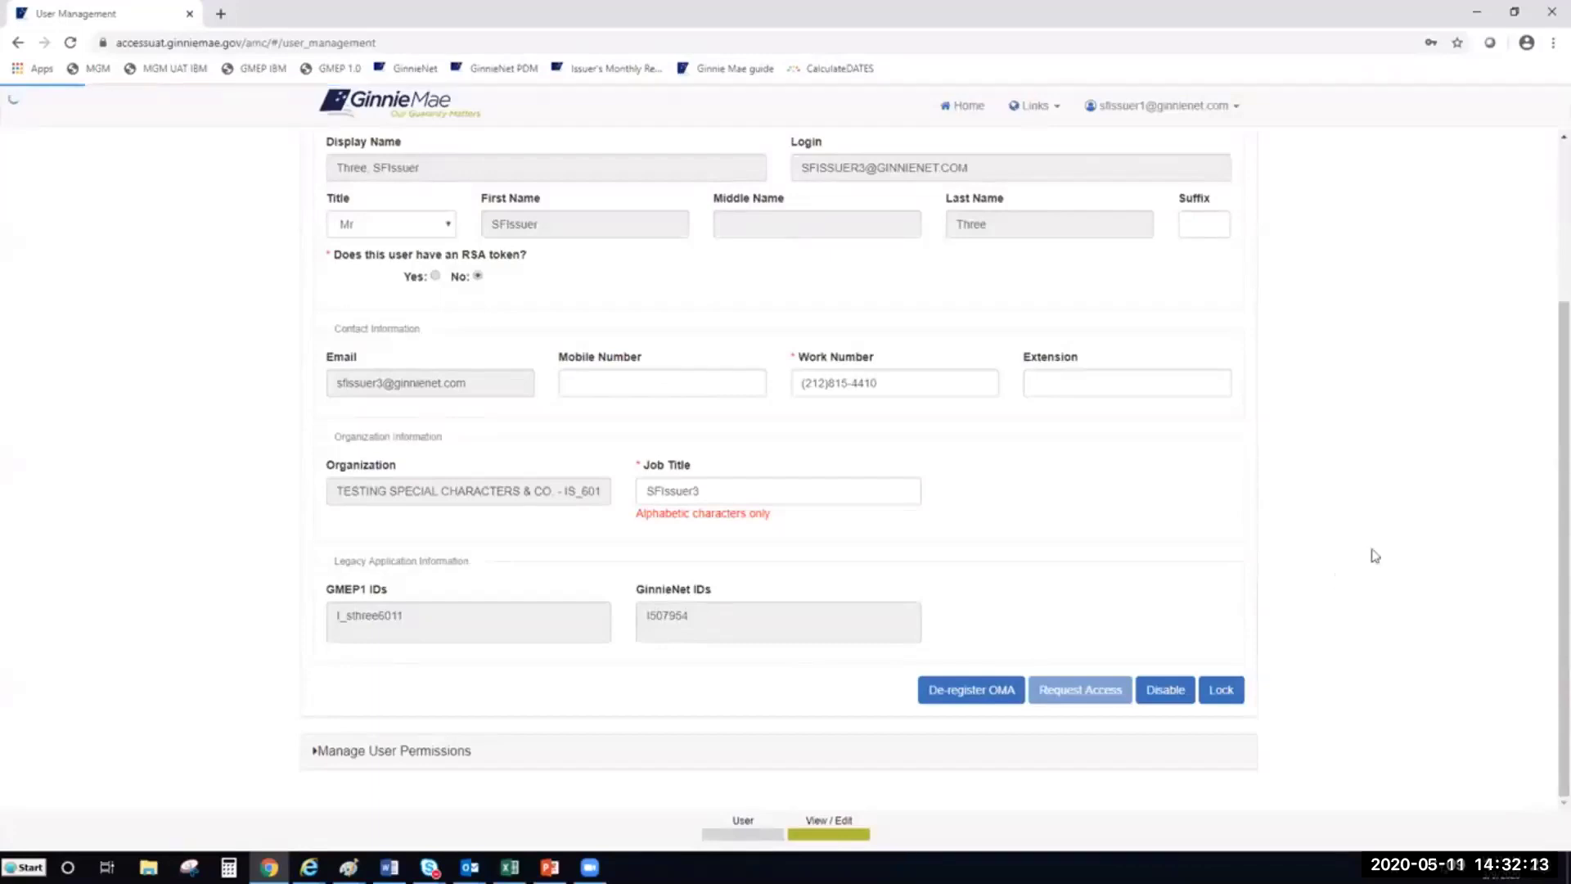
{"action": "scroll", "coordinate": [859, 631], "scroll_direction": "up", "scroll_amount": 2}
{"action": "scroll", "coordinate": [855, 604], "scroll_direction": "down", "scroll_amount": 1}
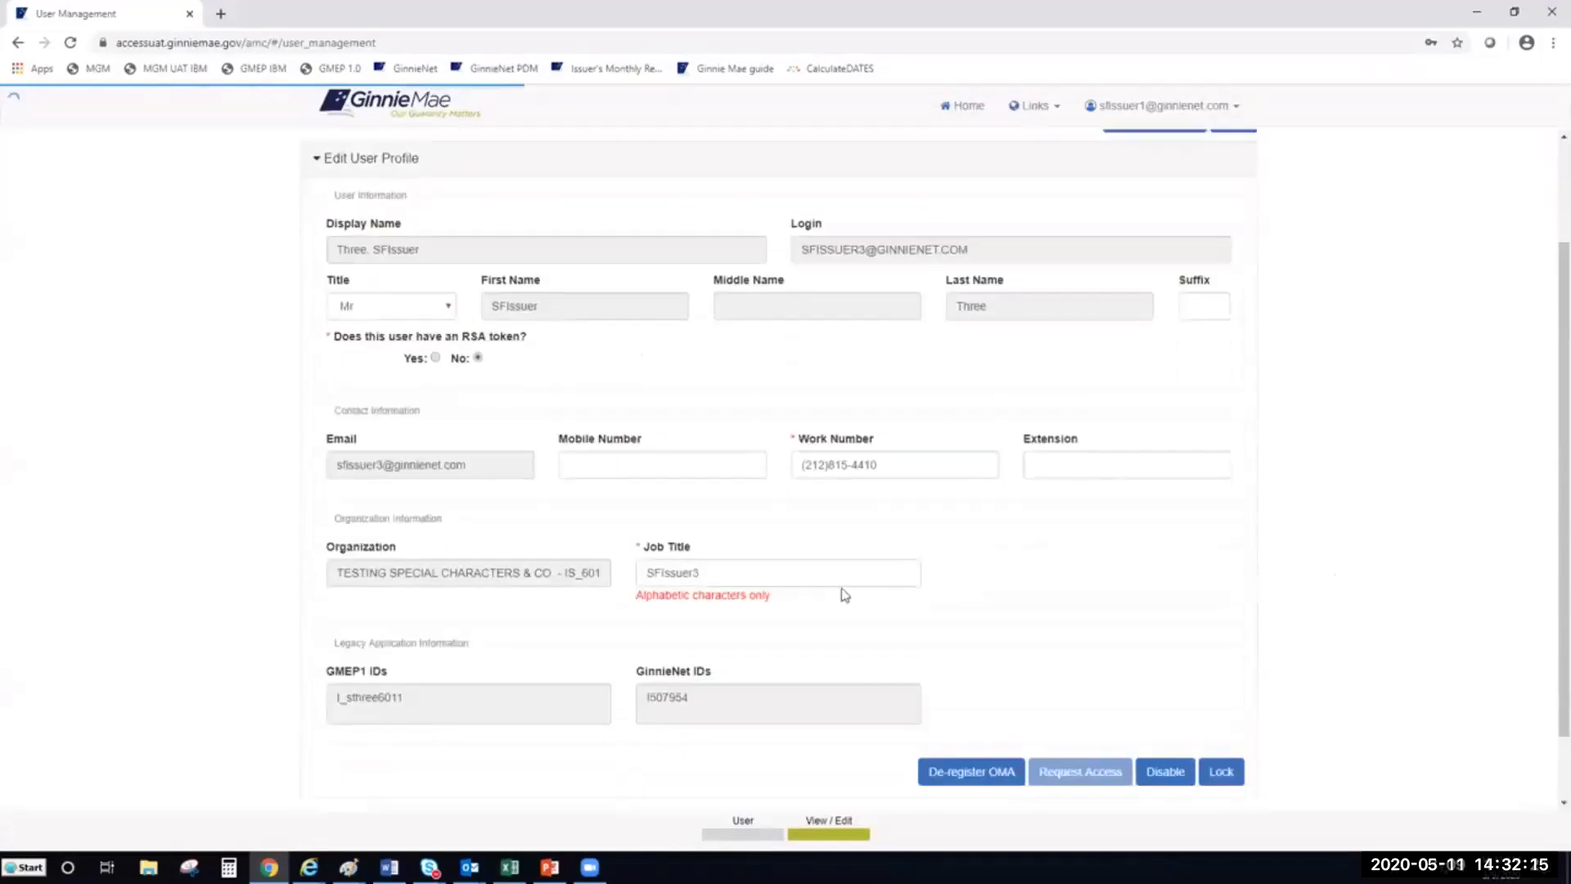
{"action": "scroll", "coordinate": [1041, 638], "scroll_direction": "down", "scroll_amount": 1}
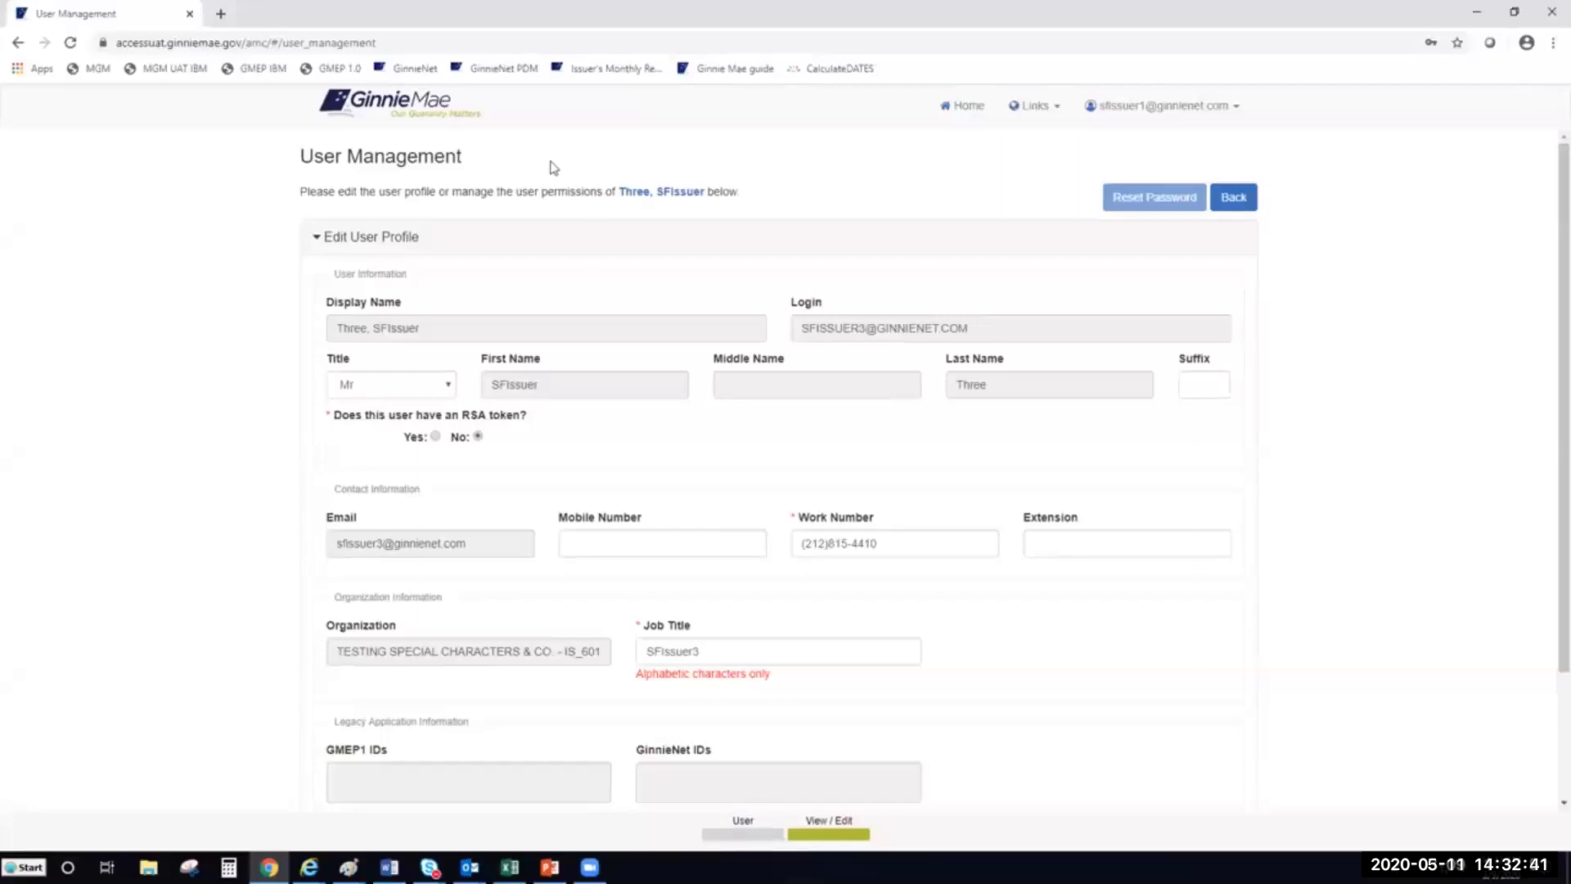
{"action": "scroll", "coordinate": [773, 482], "scroll_direction": "down", "scroll_amount": 2}
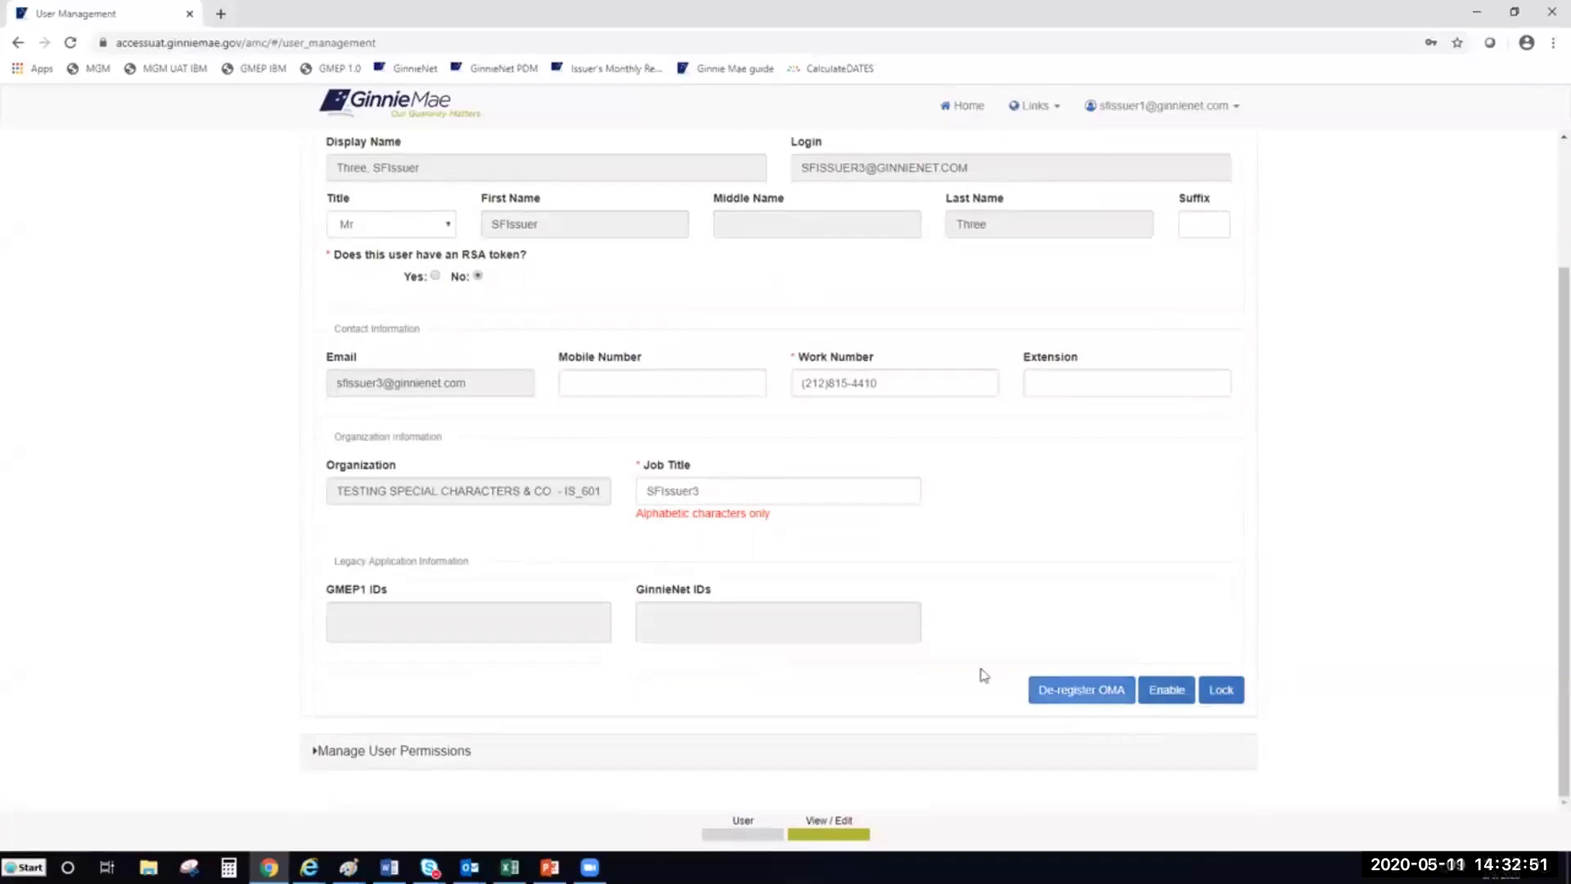
Enable the disabled issuer user again and confirm it in the Confirm User Enable dialog
{"action": "left_click", "coordinate": [1172, 704]}
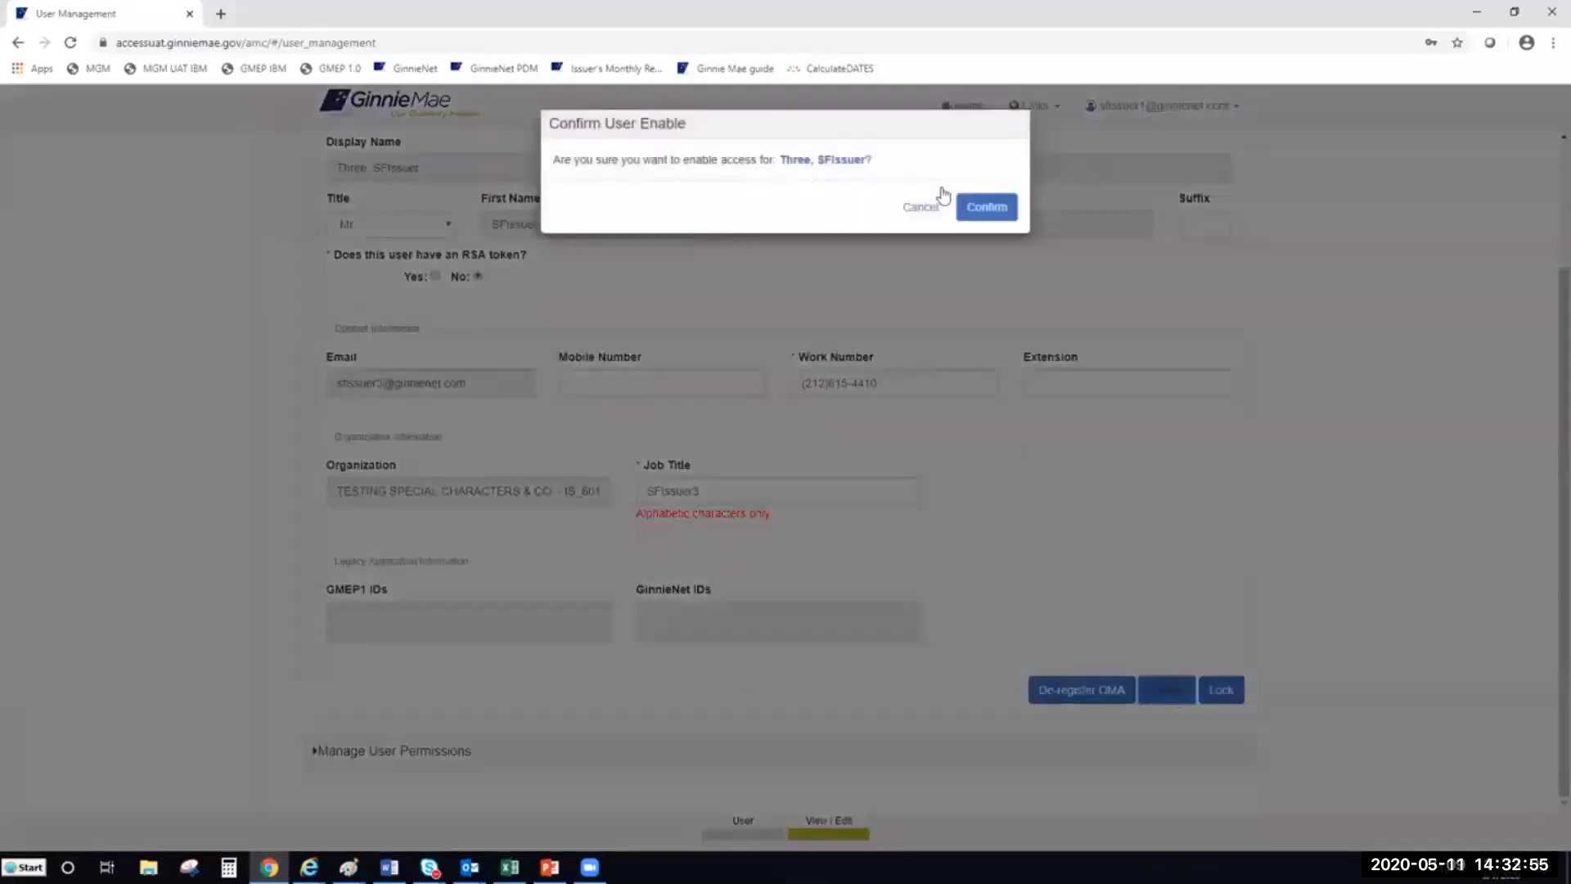
{"action": "left_click", "coordinate": [988, 209]}
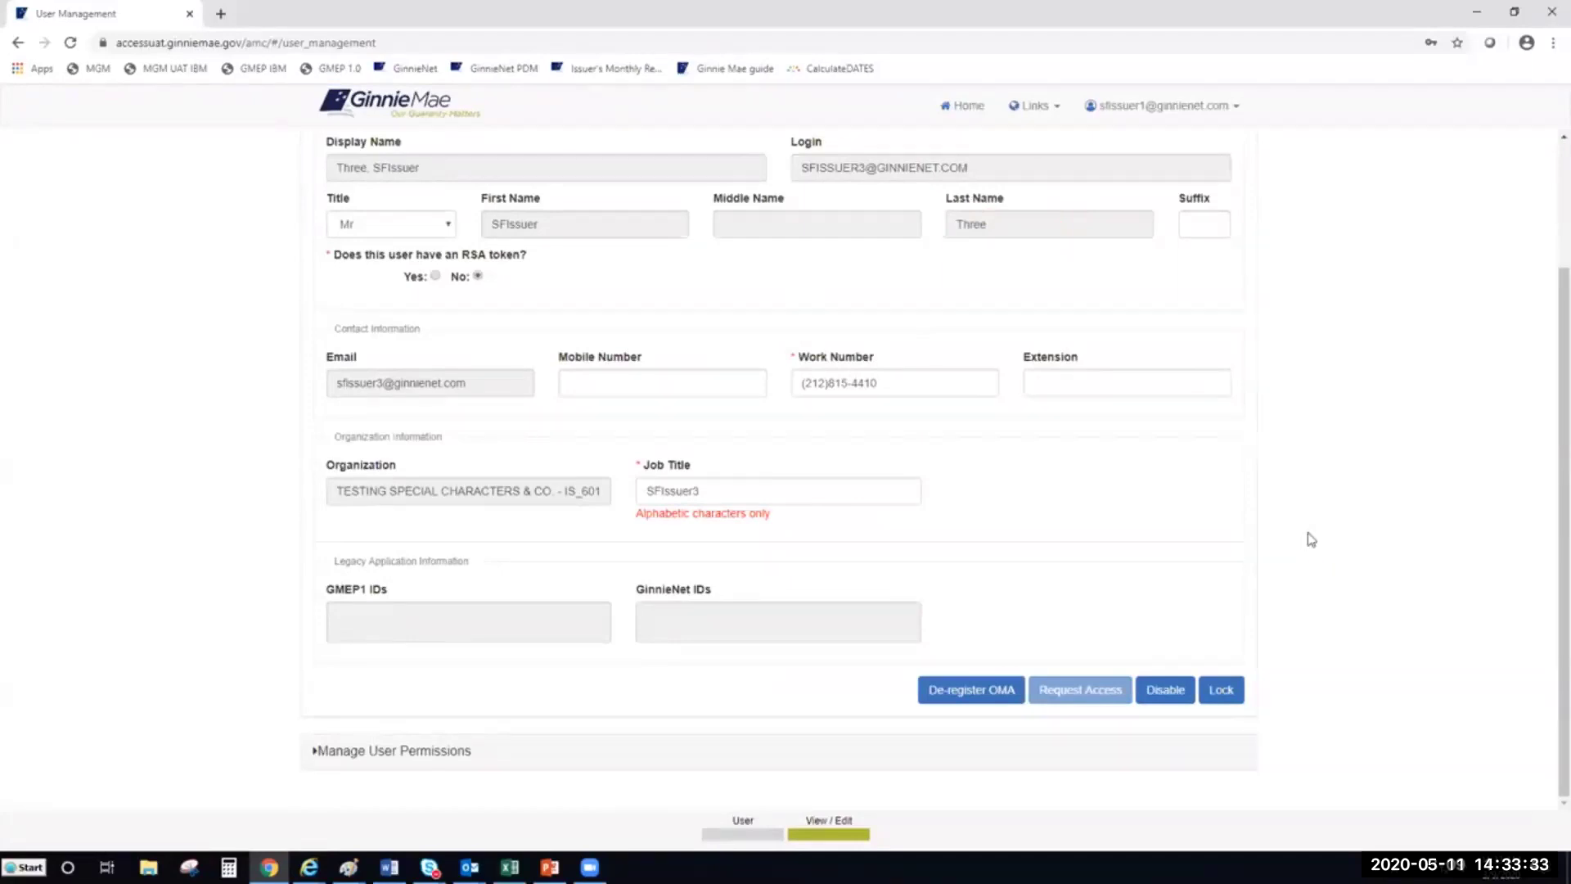
Expand Manage User Permissions and review the functional roles, which are all REVOKED
{"action": "scroll", "coordinate": [1185, 684], "scroll_direction": "up", "scroll_amount": 2}
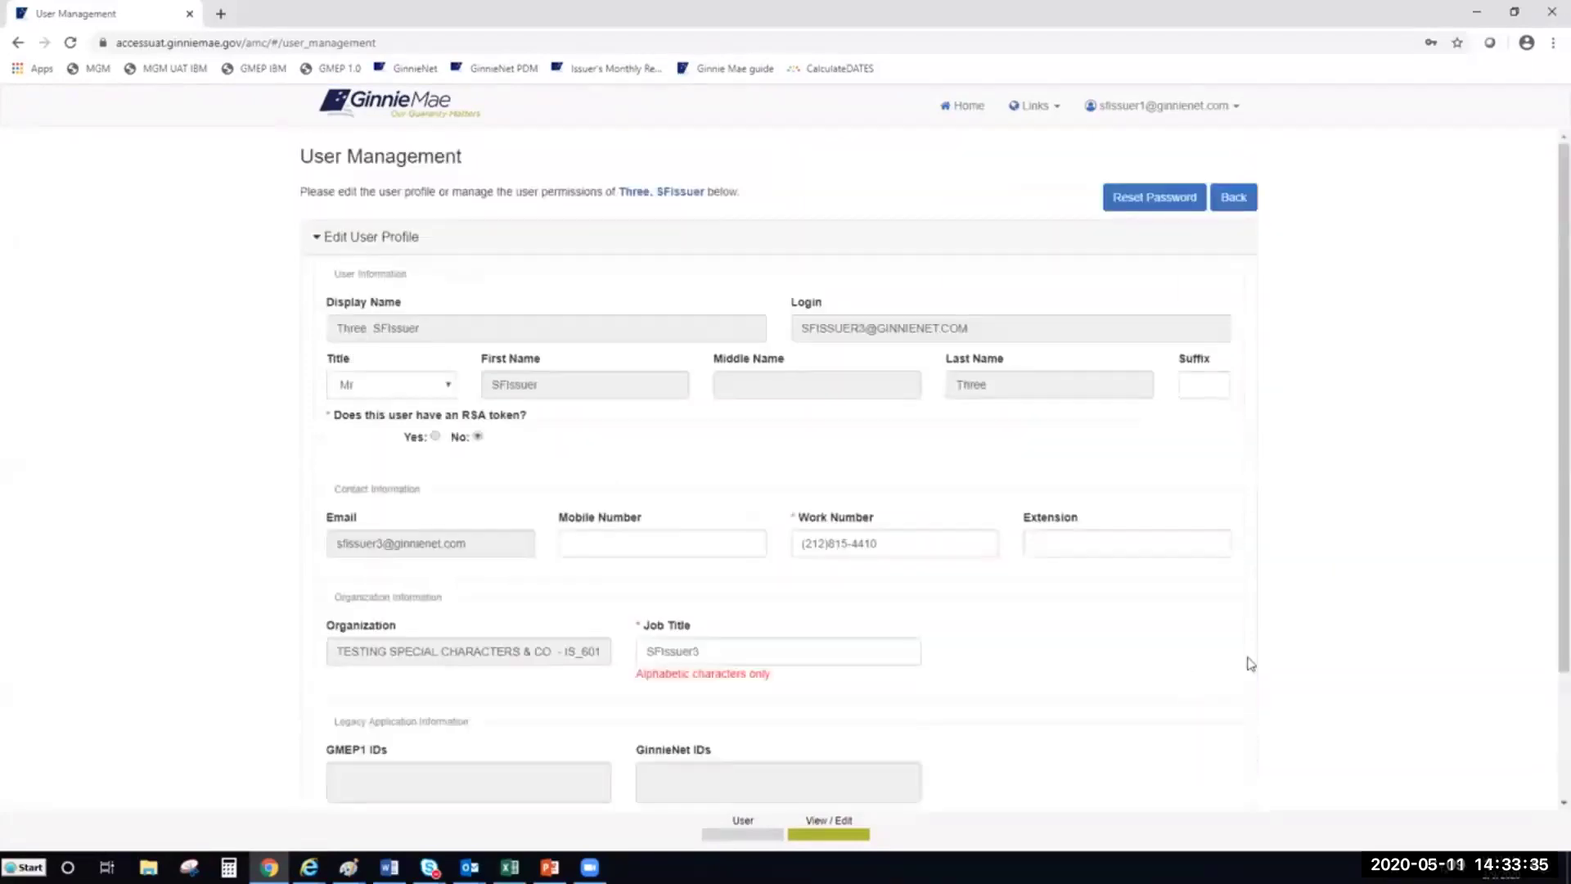
{"action": "scroll", "coordinate": [1314, 536], "scroll_direction": "down", "scroll_amount": 2}
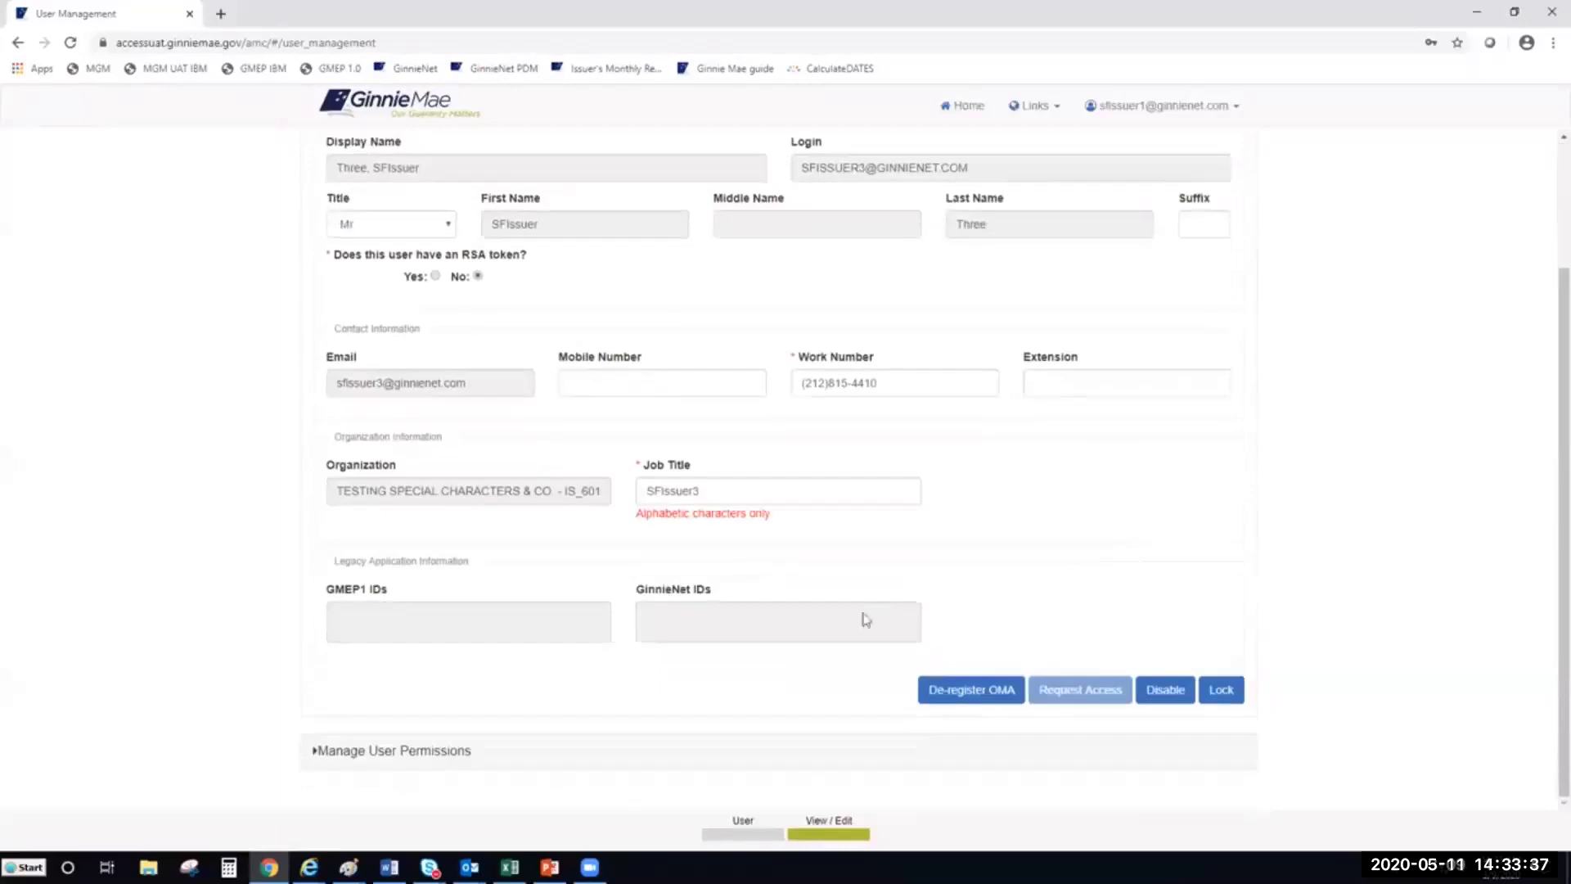
{"action": "left_click", "coordinate": [463, 753]}
{"action": "scroll", "coordinate": [1342, 530], "scroll_direction": "down", "scroll_amount": 3}
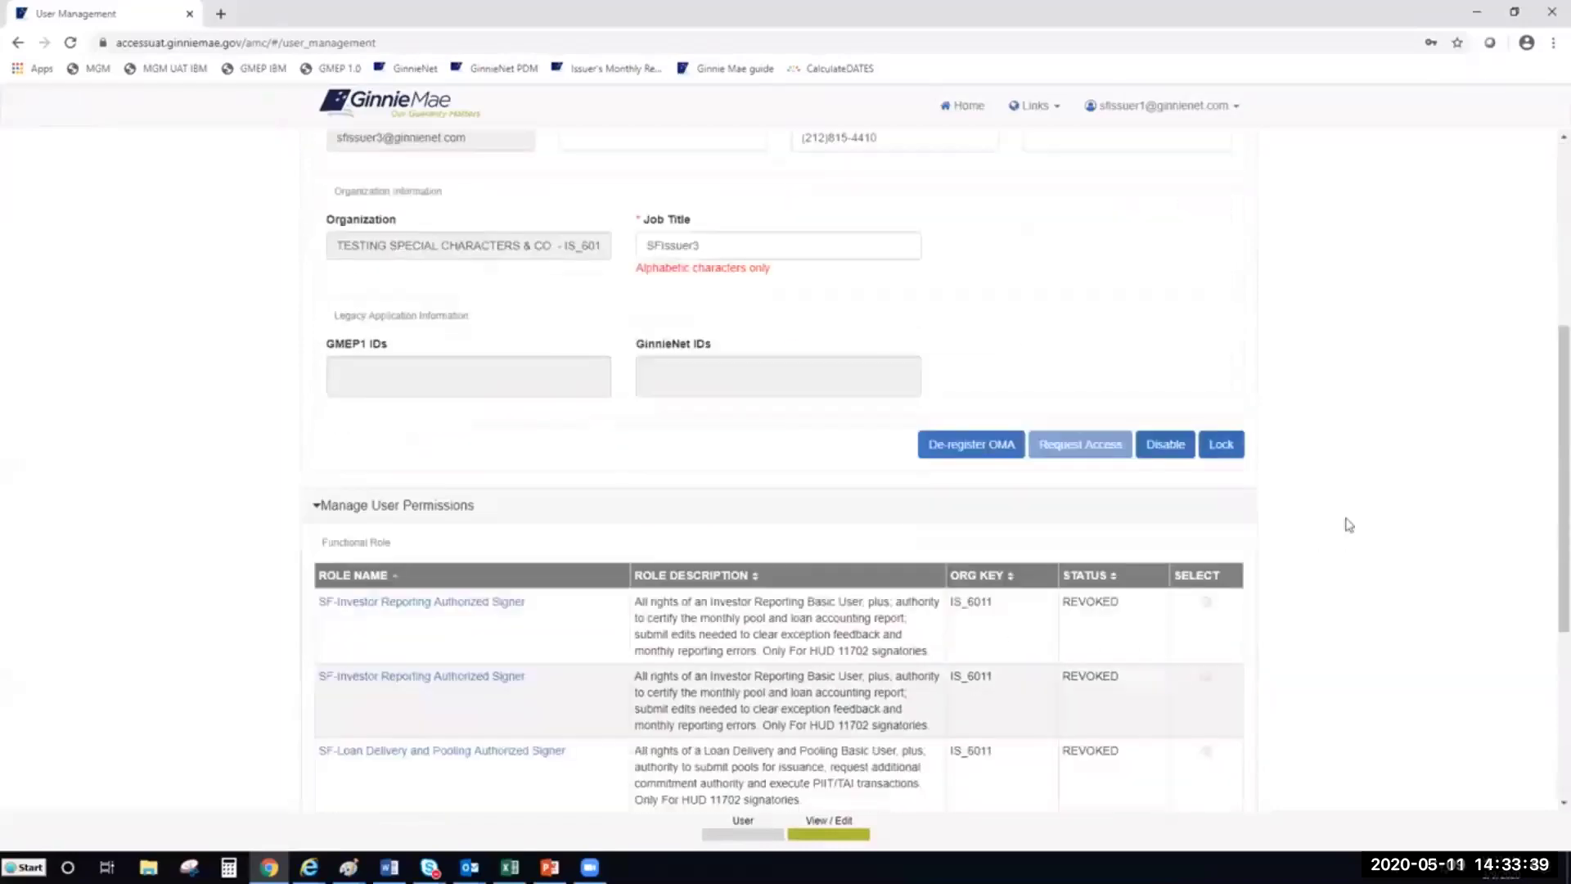
{"action": "scroll", "coordinate": [1545, 483], "scroll_direction": "down", "scroll_amount": 2}
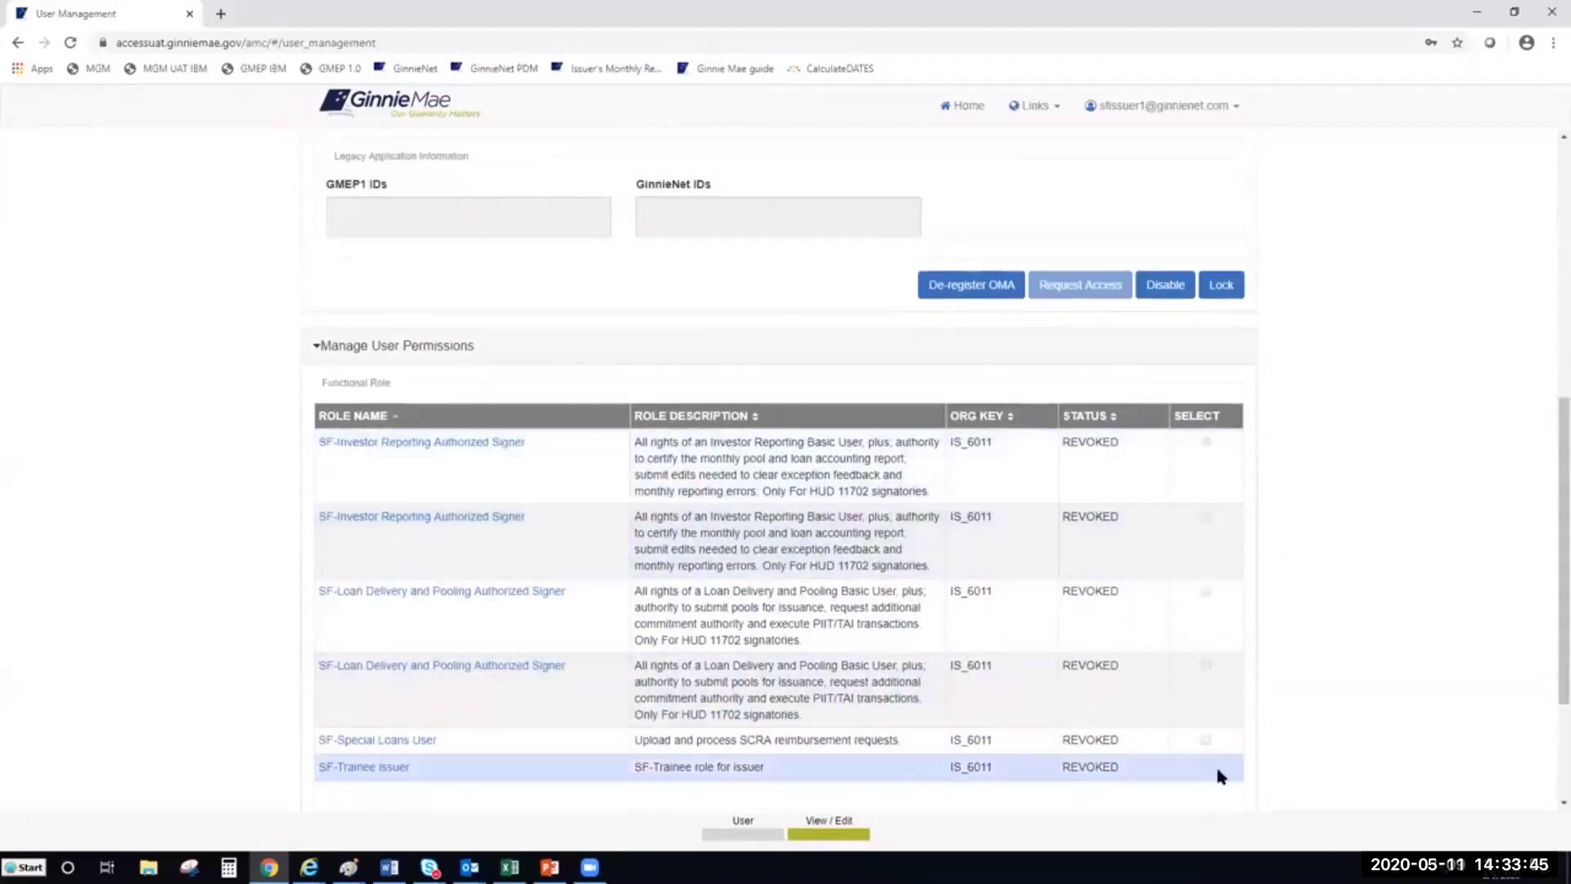
{"action": "scroll", "coordinate": [1544, 565], "scroll_direction": "up", "scroll_amount": 3}
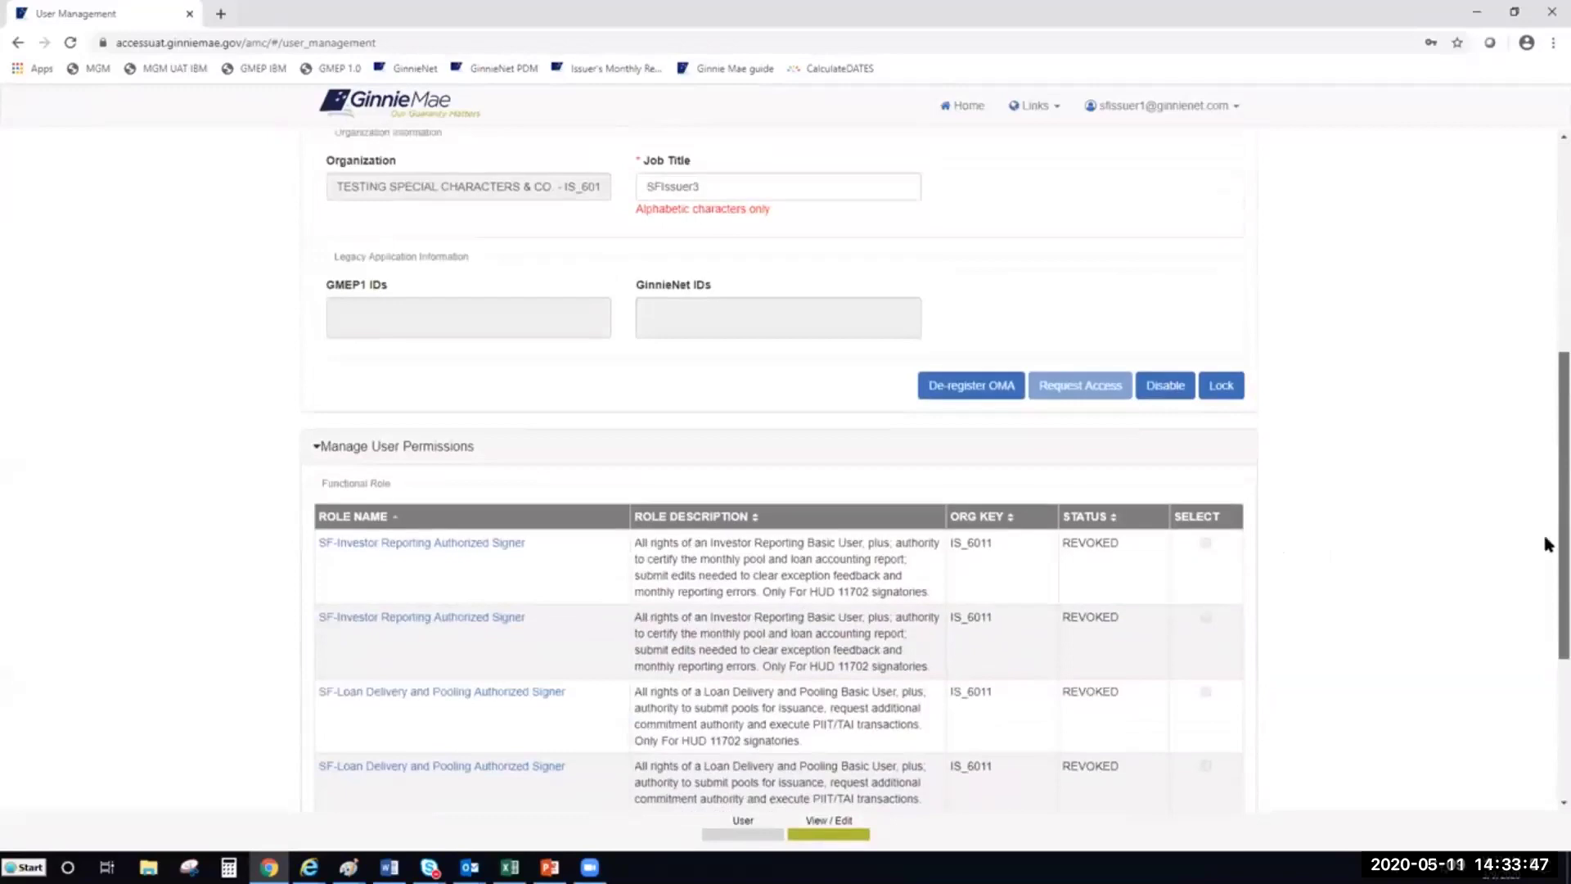
{"action": "scroll", "coordinate": [1546, 417], "scroll_direction": "up", "scroll_amount": 3}
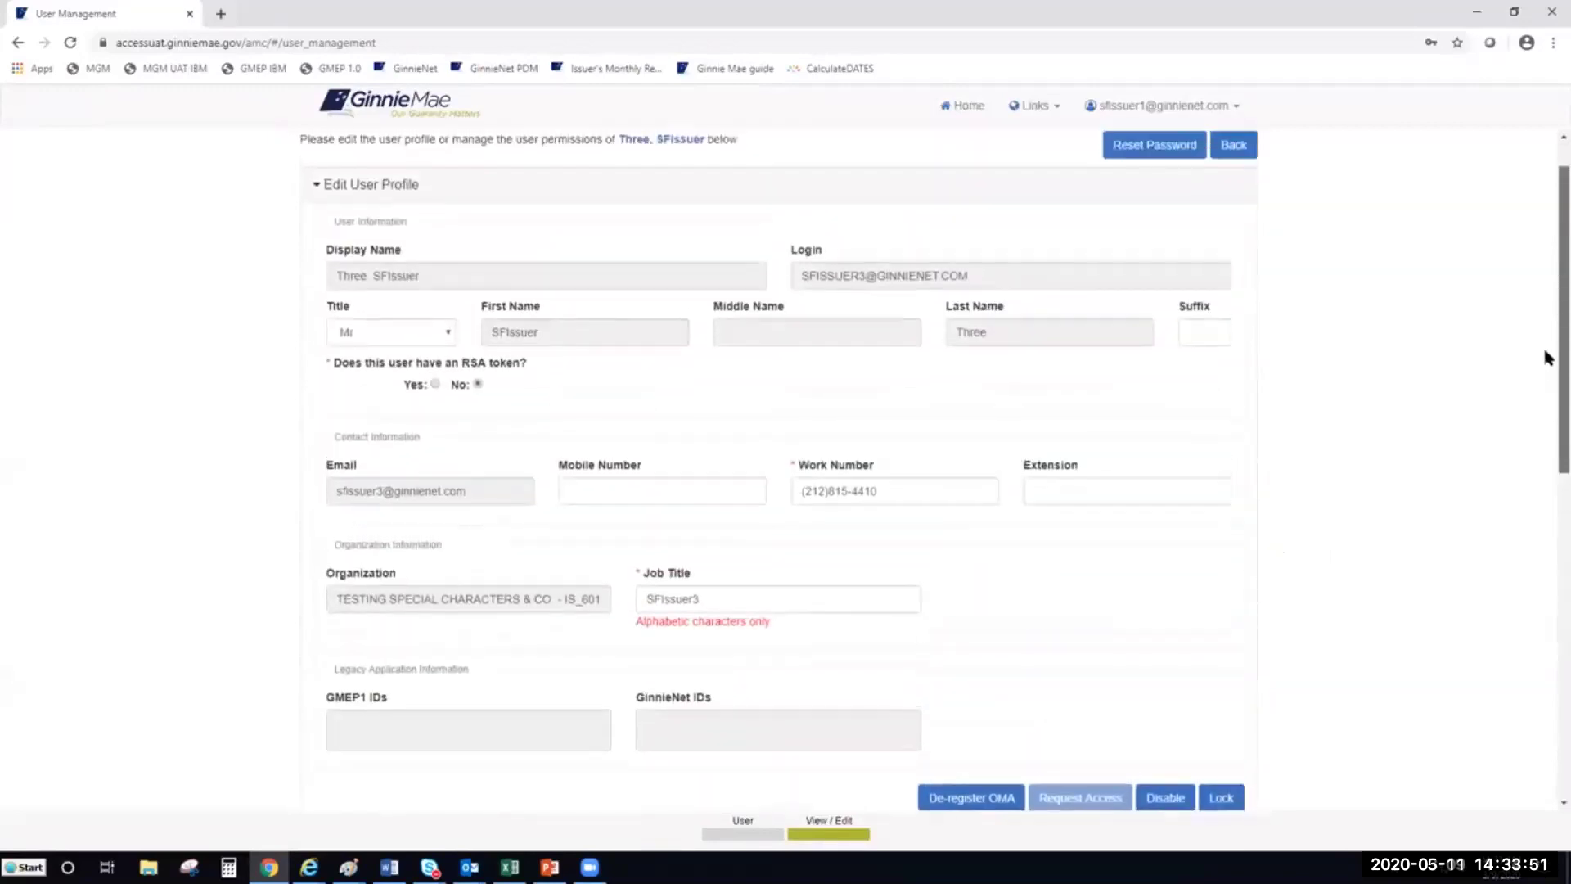
{"action": "left_click_drag", "start_coordinate": [1544, 351], "coordinate": [1543, 347]}
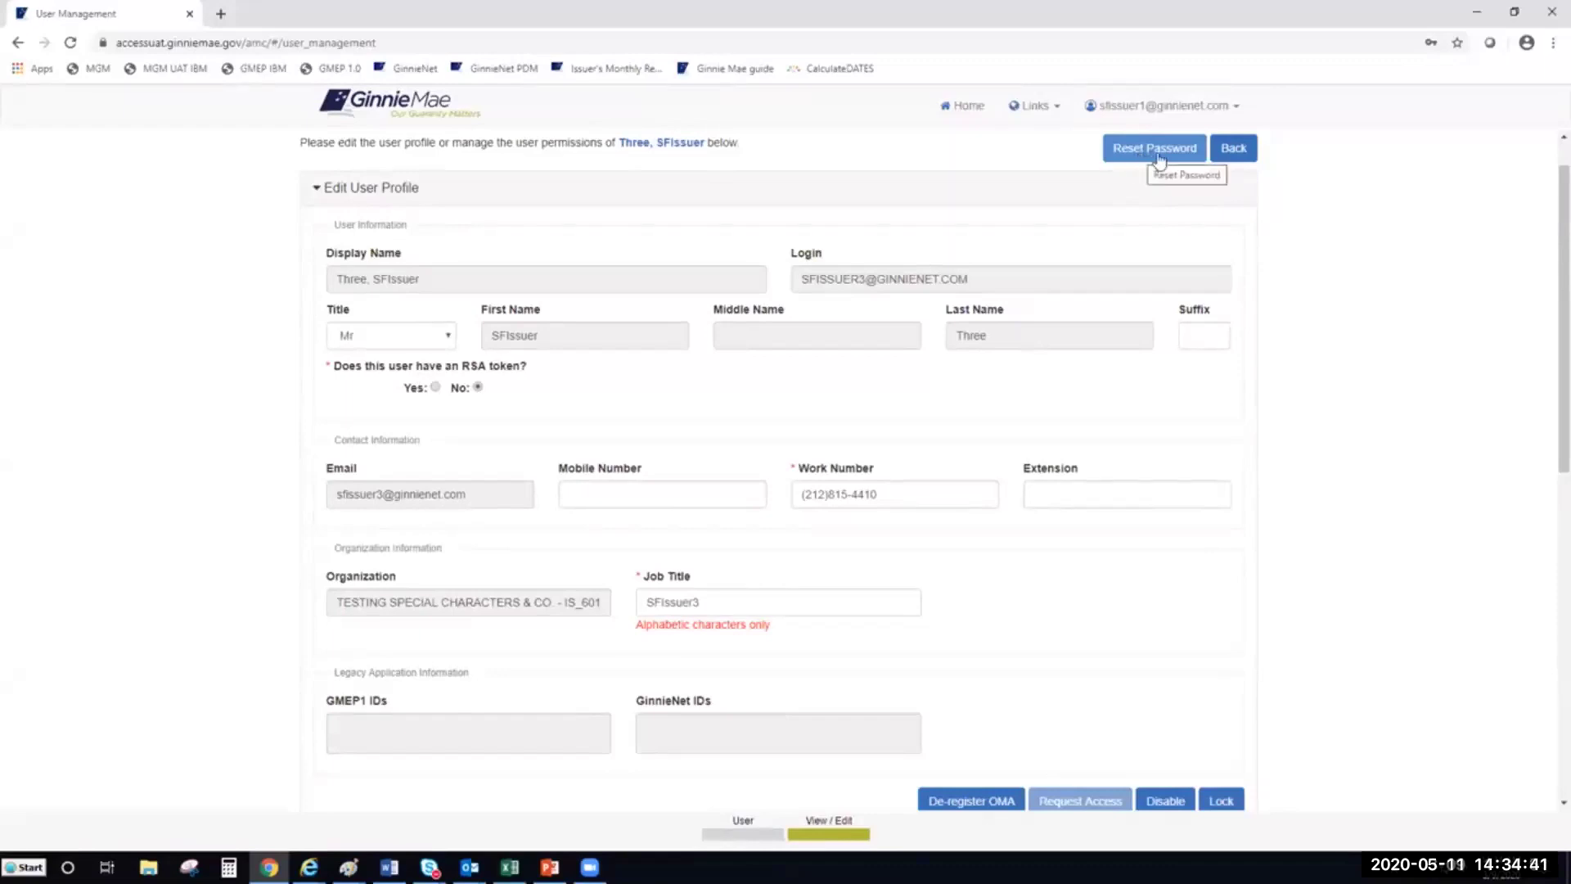
Reset the user's password to a new random emailed password and confirm the reset
{"action": "scroll", "coordinate": [1145, 164], "scroll_direction": "up", "scroll_amount": 1}
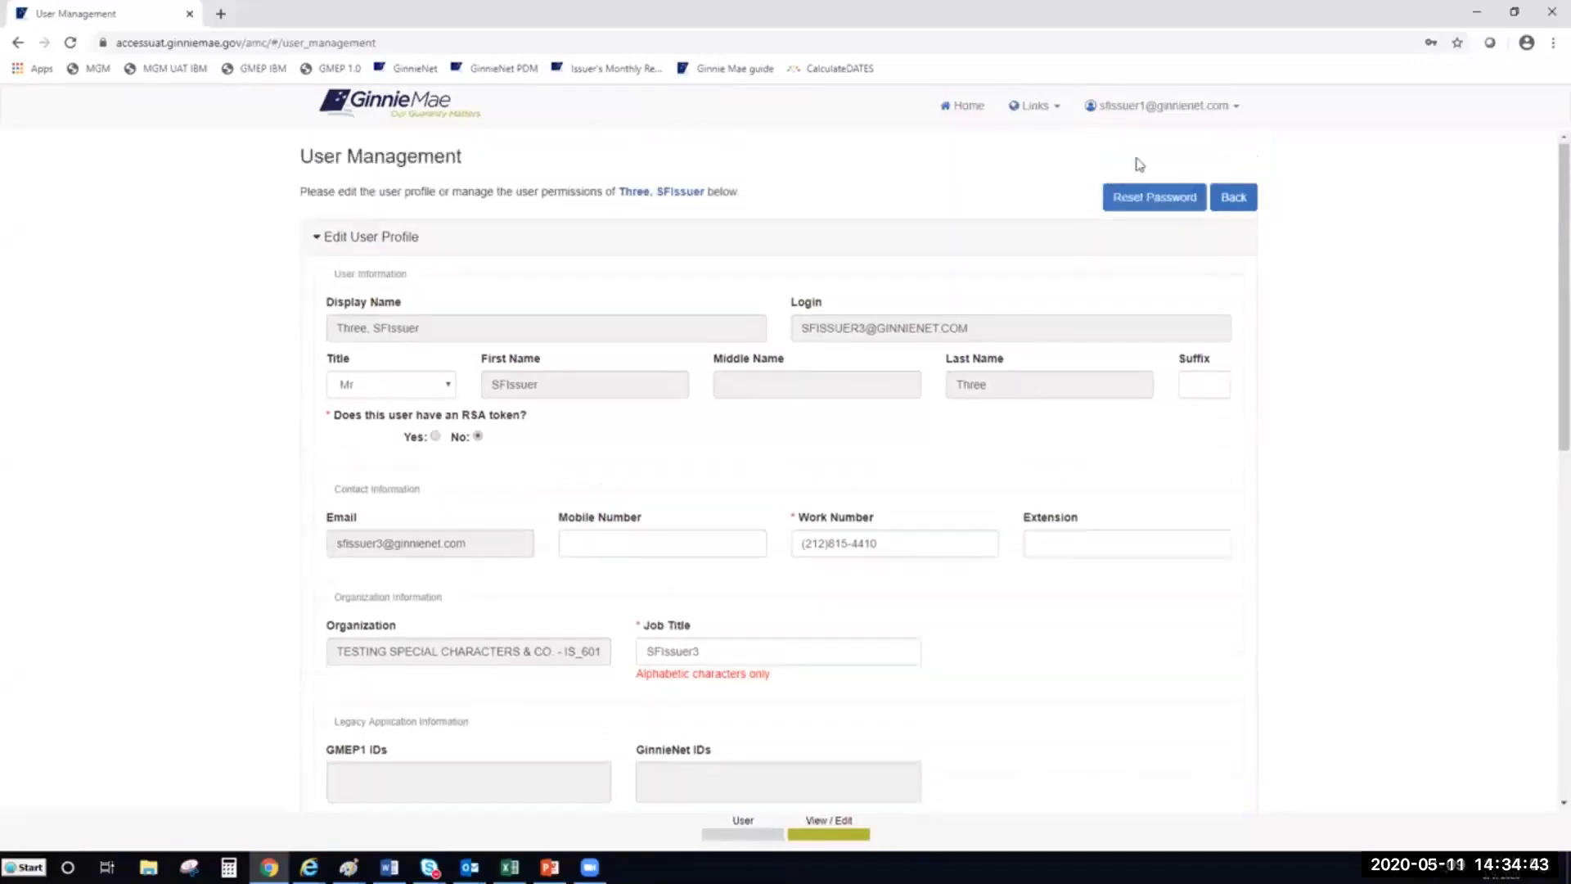
{"action": "left_click", "coordinate": [1154, 202]}
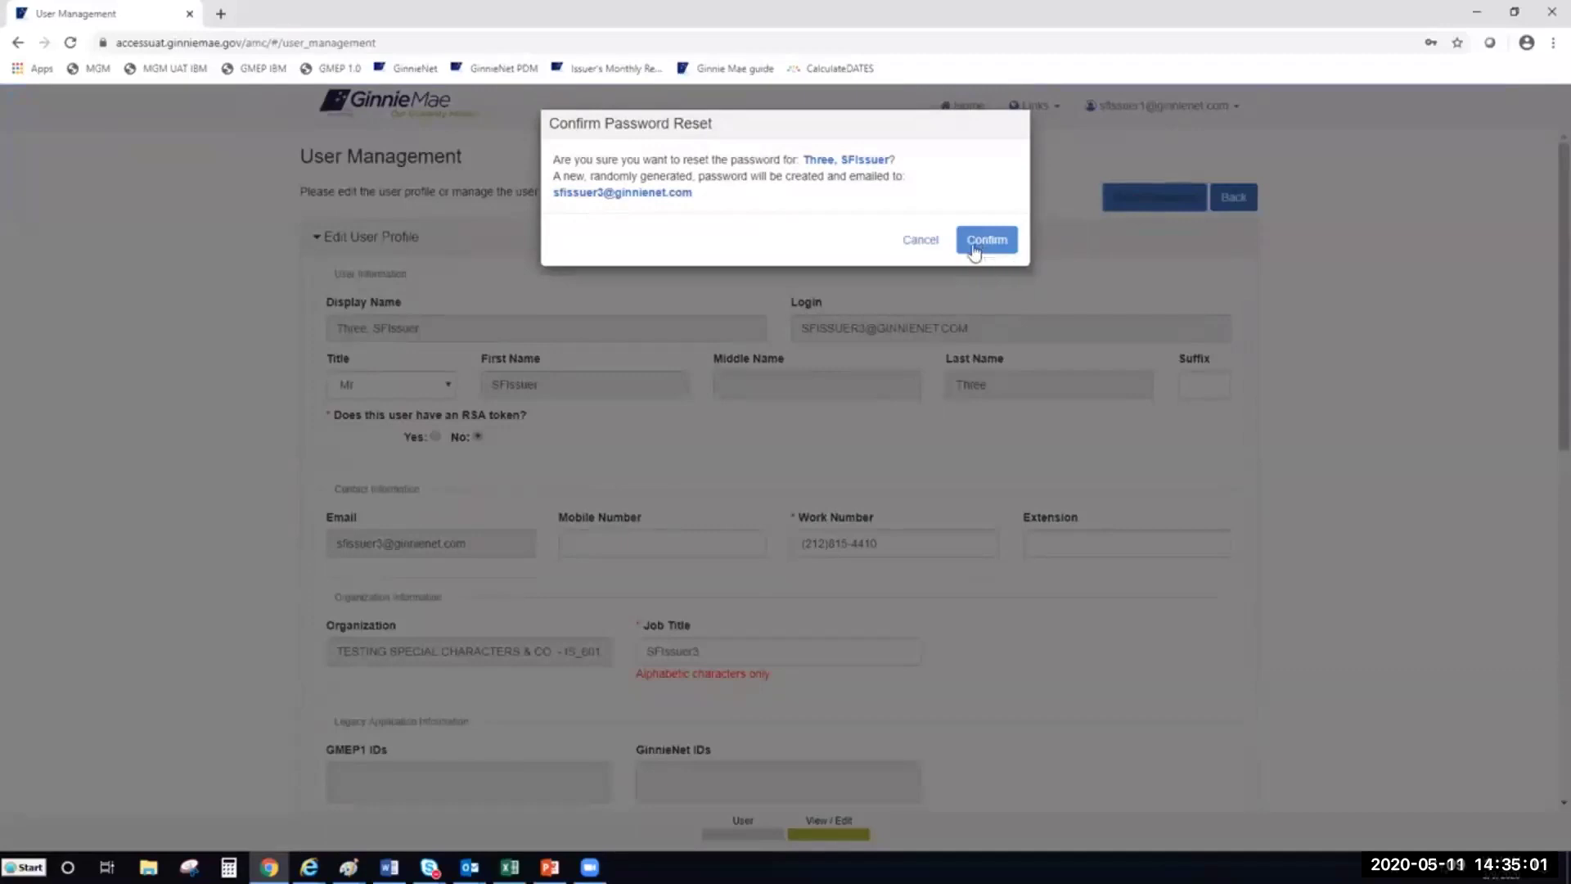
{"action": "left_click", "coordinate": [974, 252]}
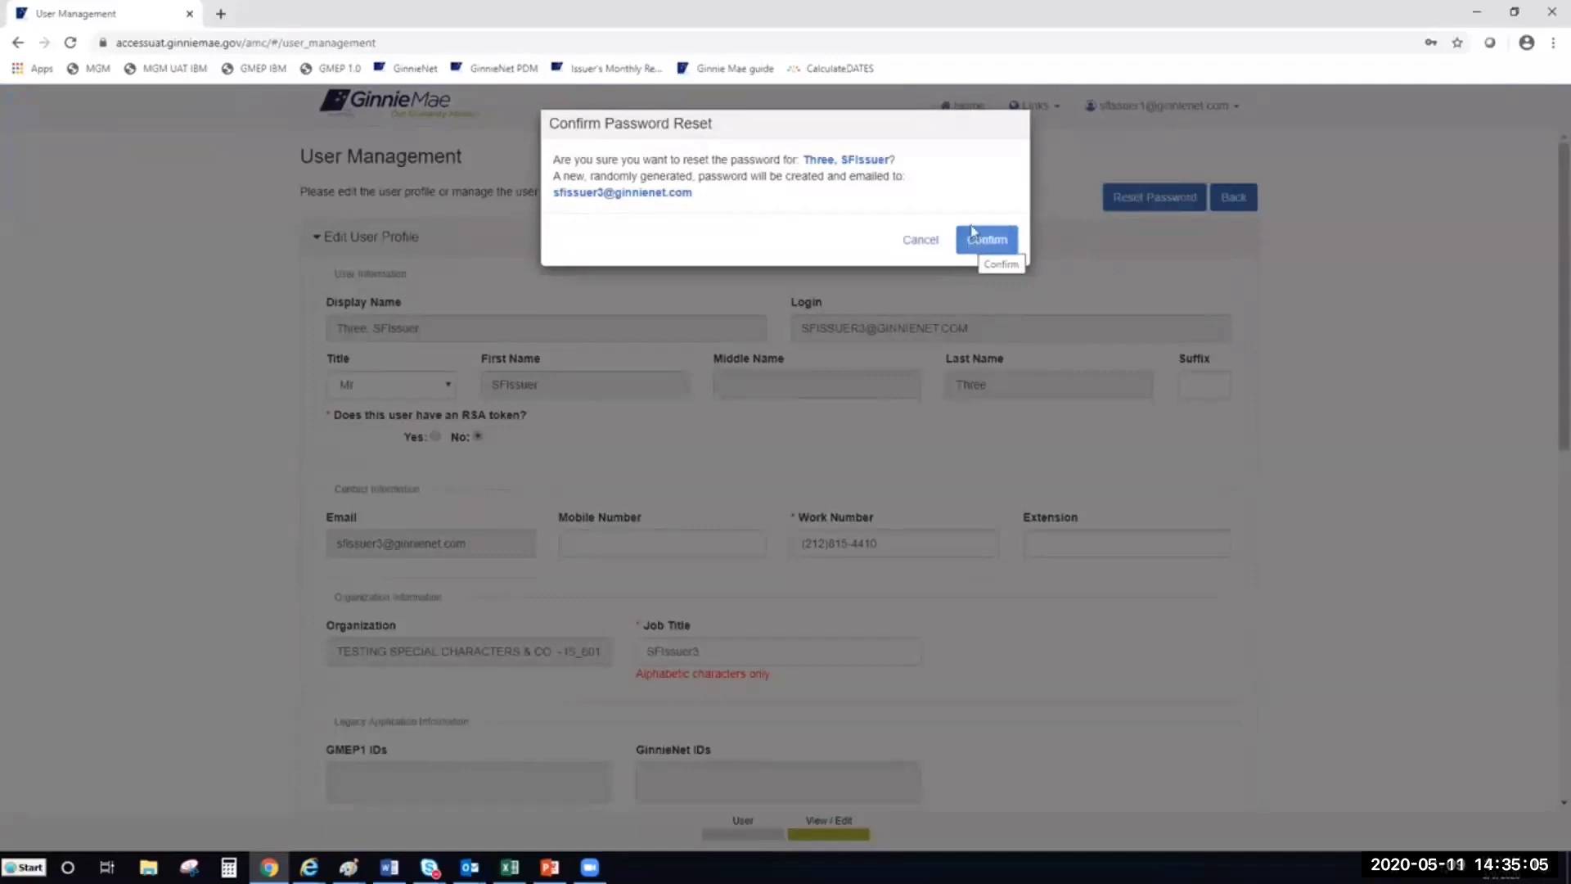
{"action": "left_click", "coordinate": [990, 239]}
{"action": "left_click", "coordinate": [979, 238]}
{"action": "left_click", "coordinate": [986, 248]}
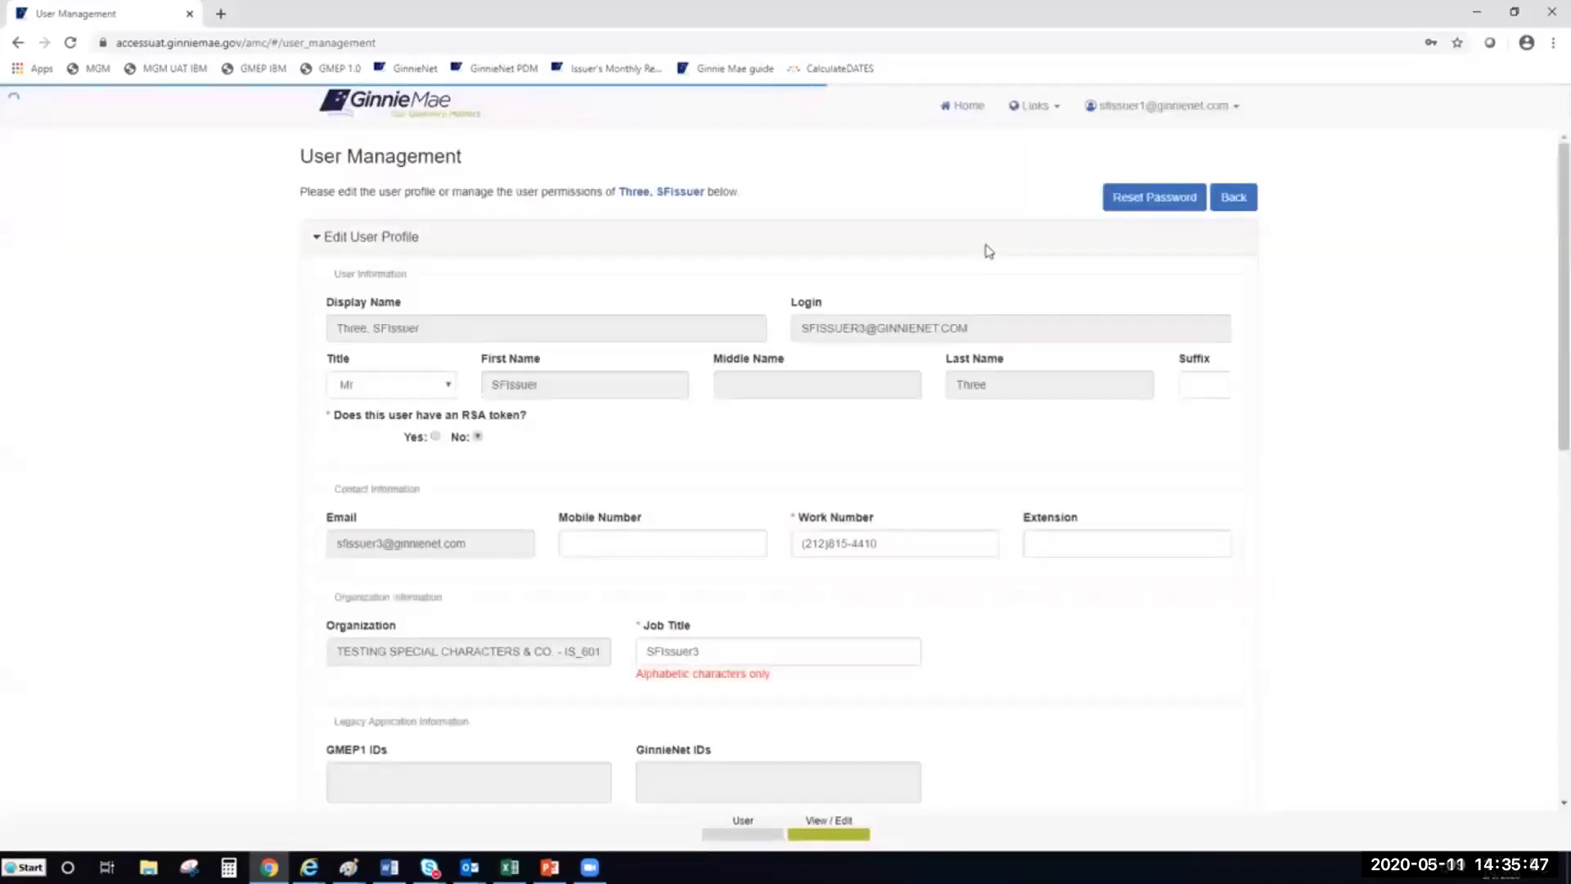
Dismiss the password reset success notice
{"action": "mouse_move", "coordinate": [329, 149]}
{"action": "left_mouse_down"}
{"action": "mouse_move", "coordinate": [512, 147]}
{"action": "mouse_move", "coordinate": [309, 151]}
{"action": "left_mouse_up"}
{"action": "left_click", "coordinate": [519, 151]}
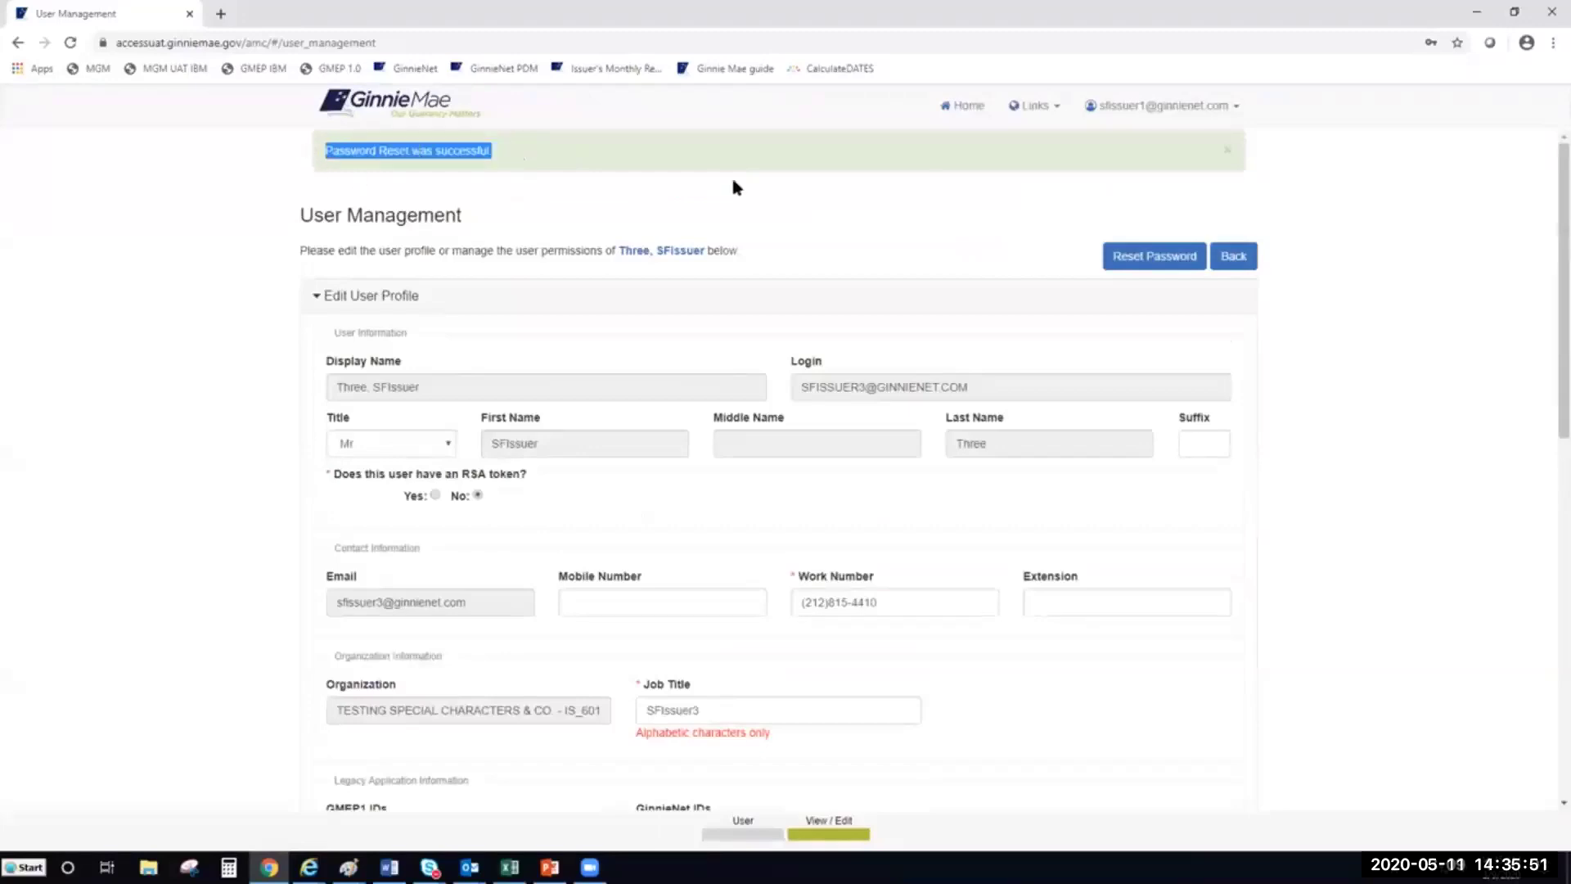
{"action": "left_click", "coordinate": [914, 187]}
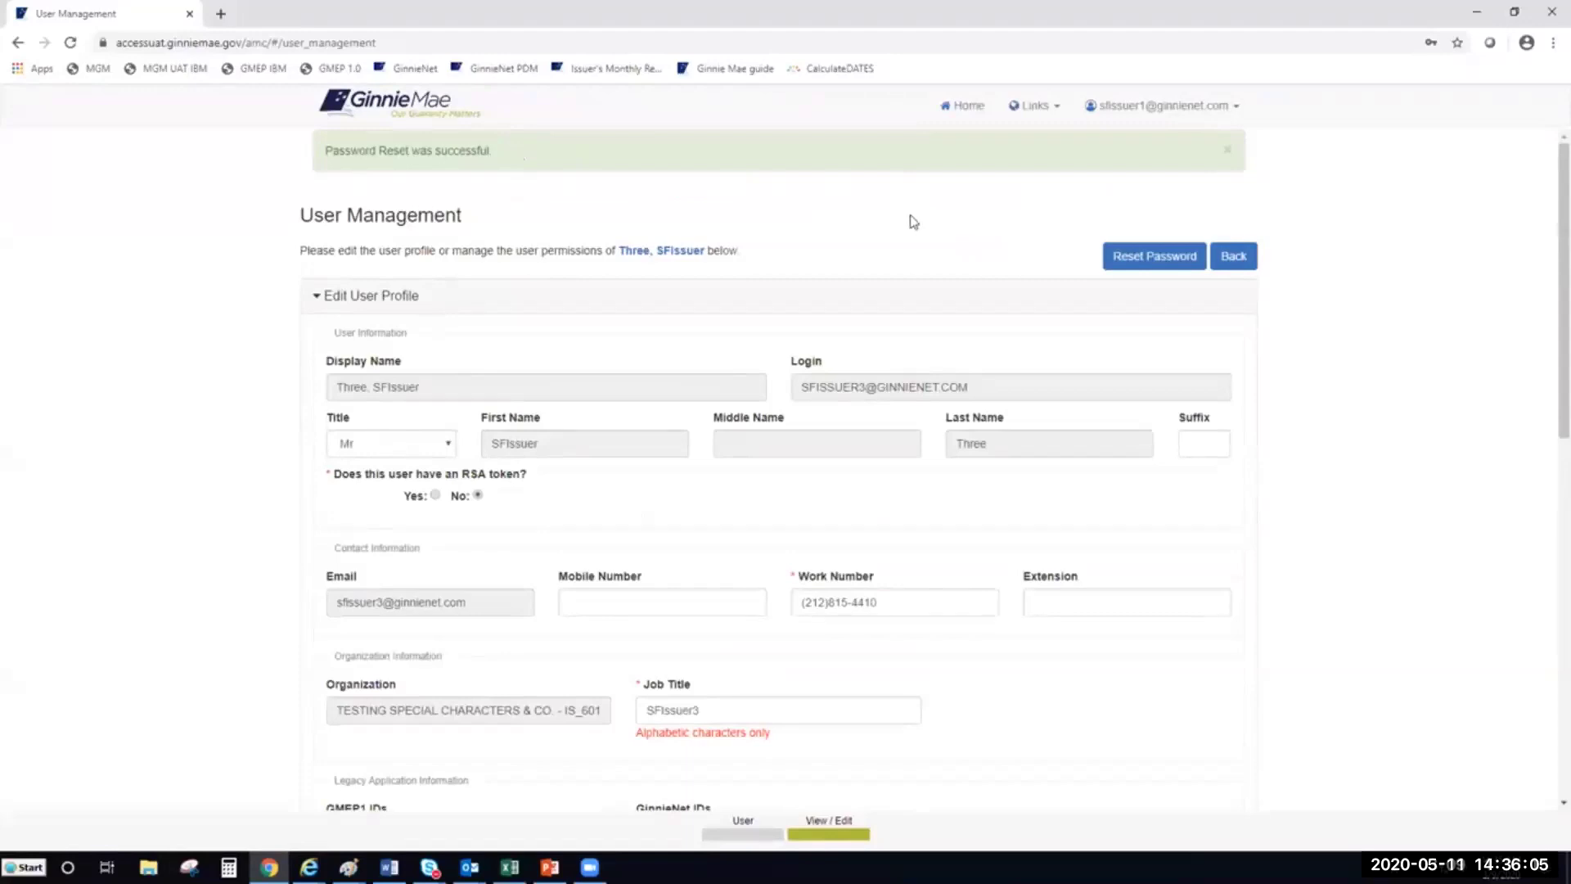
{"action": "left_click", "coordinate": [1230, 152]}
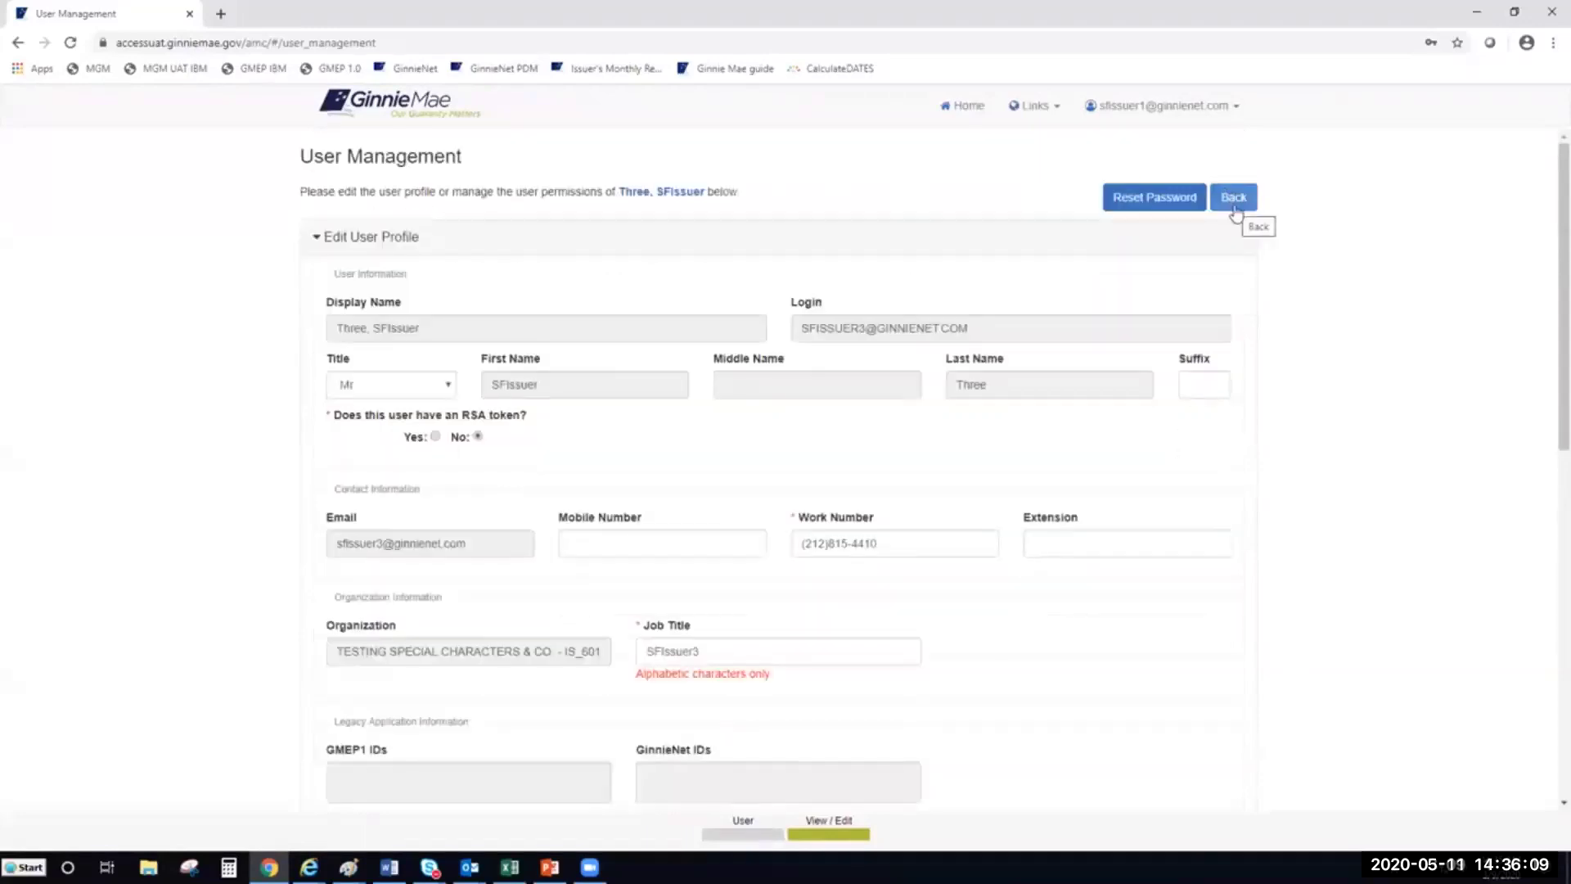
Return to the console home page and open Security Reports from the Links list
{"action": "left_click", "coordinate": [1236, 209]}
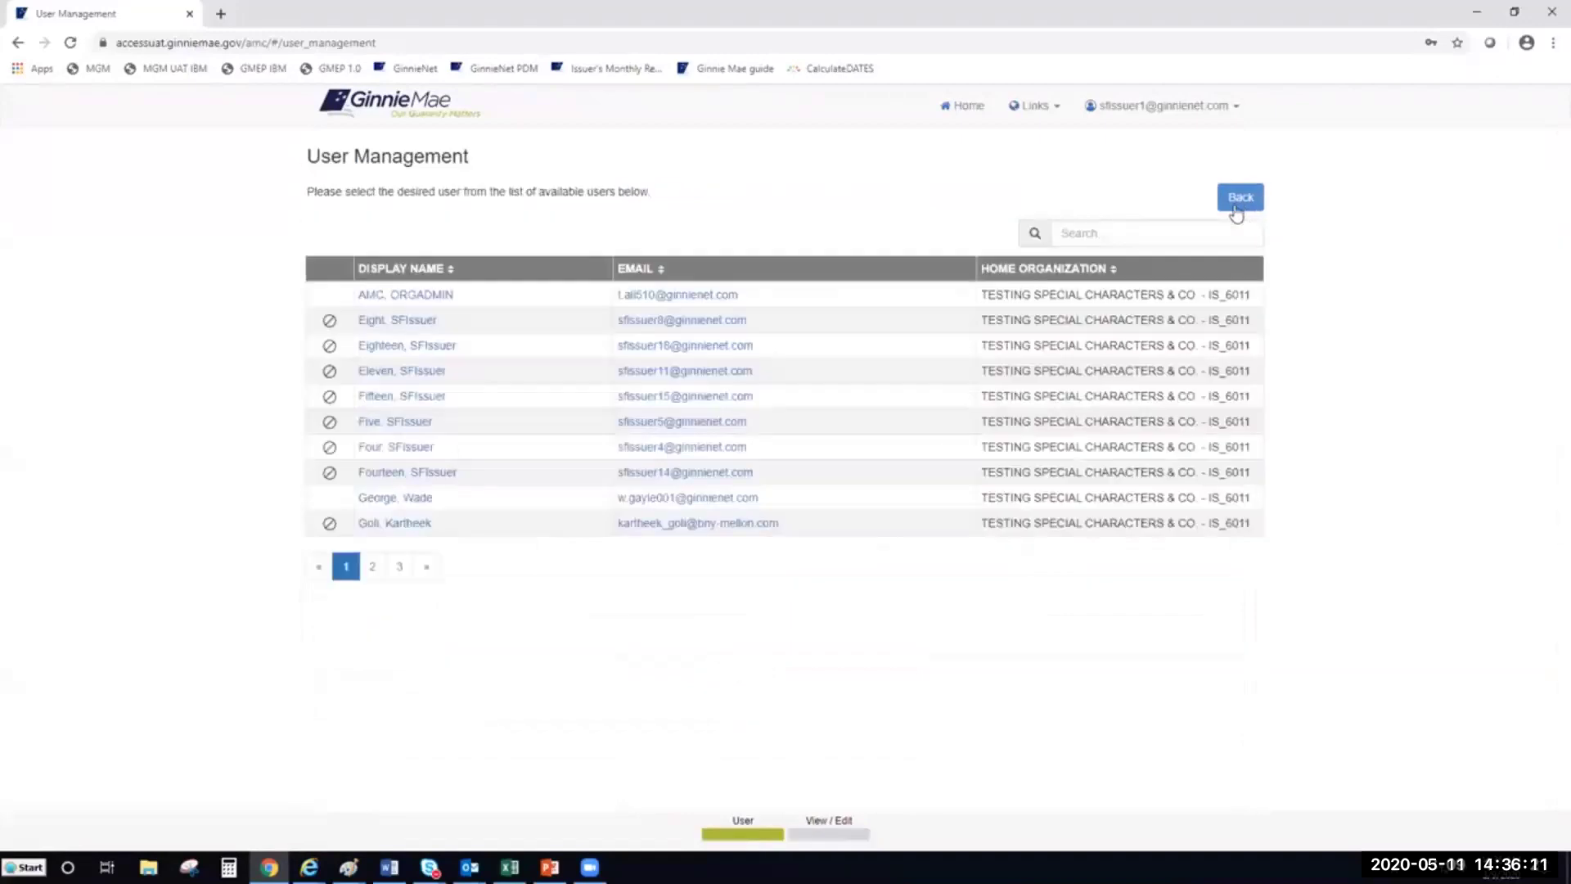
{"action": "left_click", "coordinate": [1237, 208]}
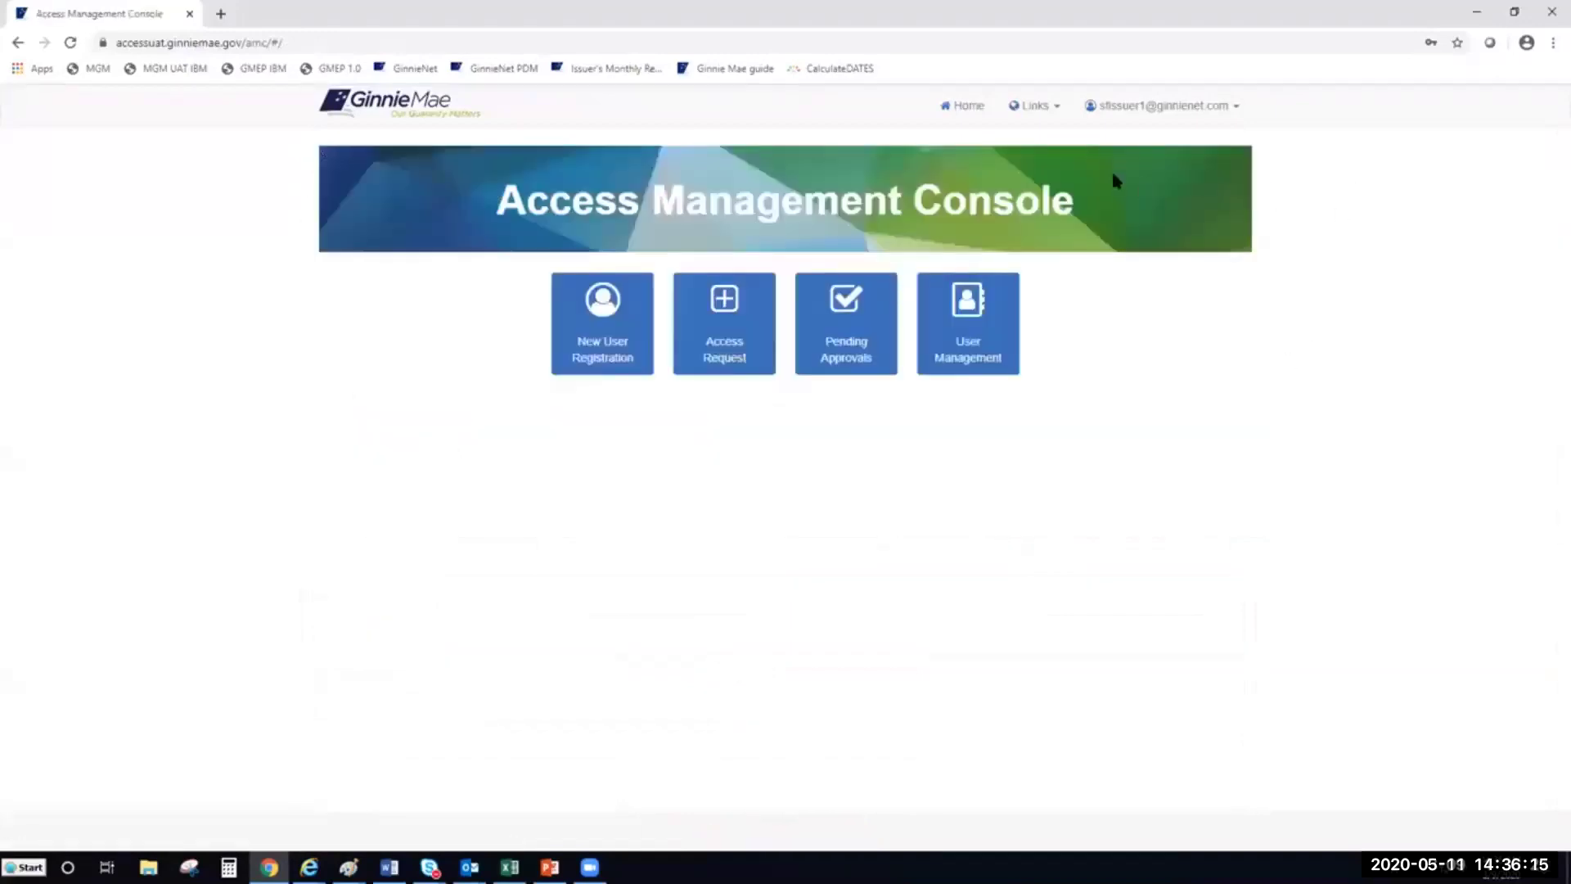
{"action": "left_click", "coordinate": [1056, 110]}
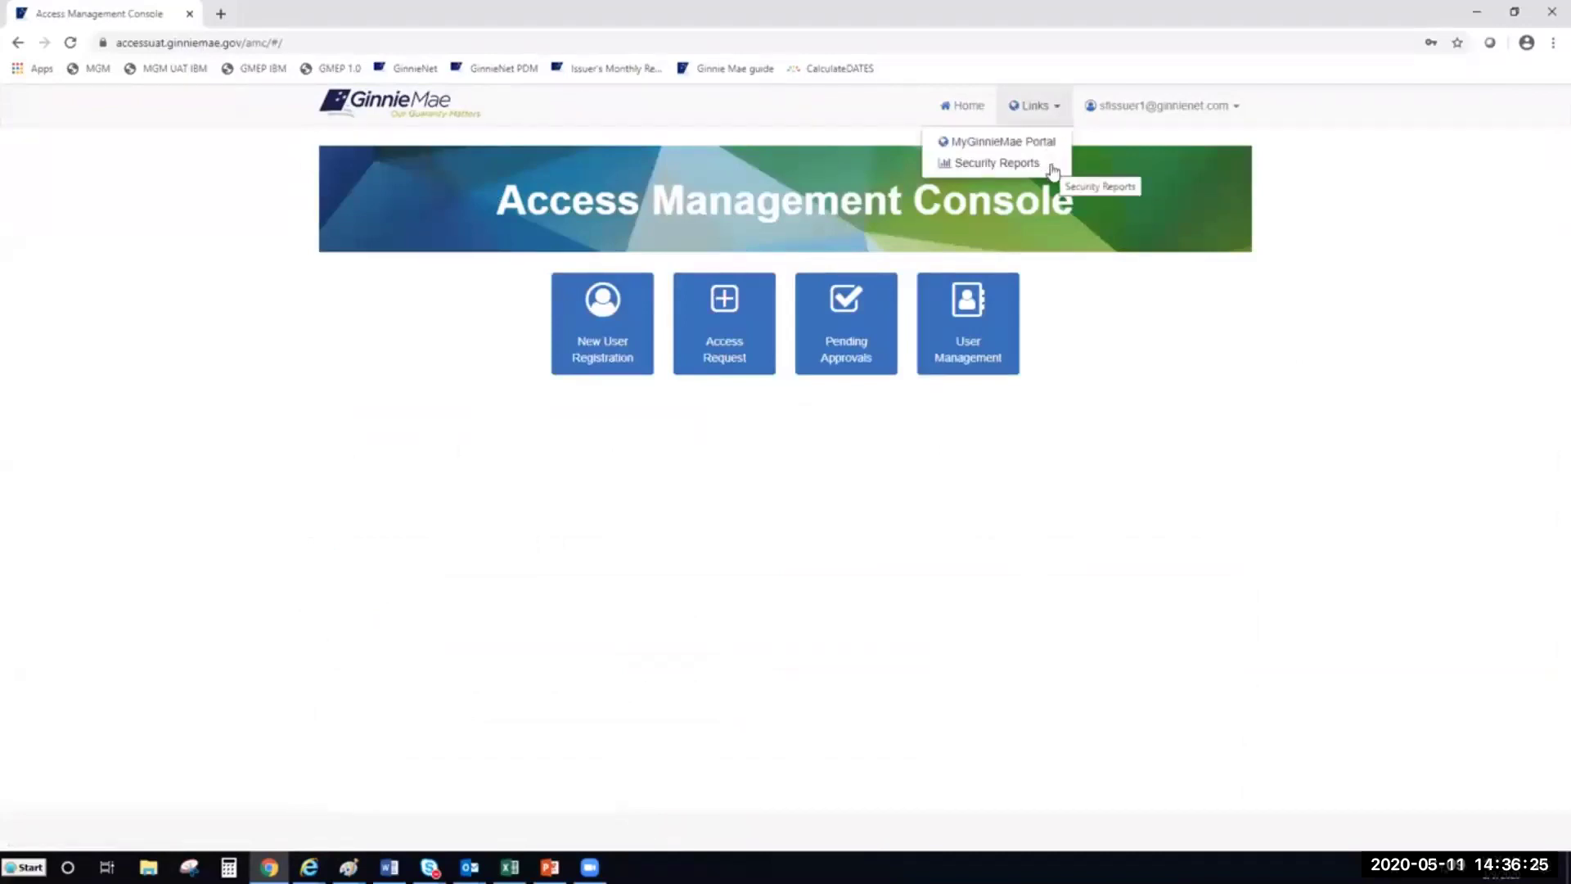
{"action": "left_click", "coordinate": [997, 164]}
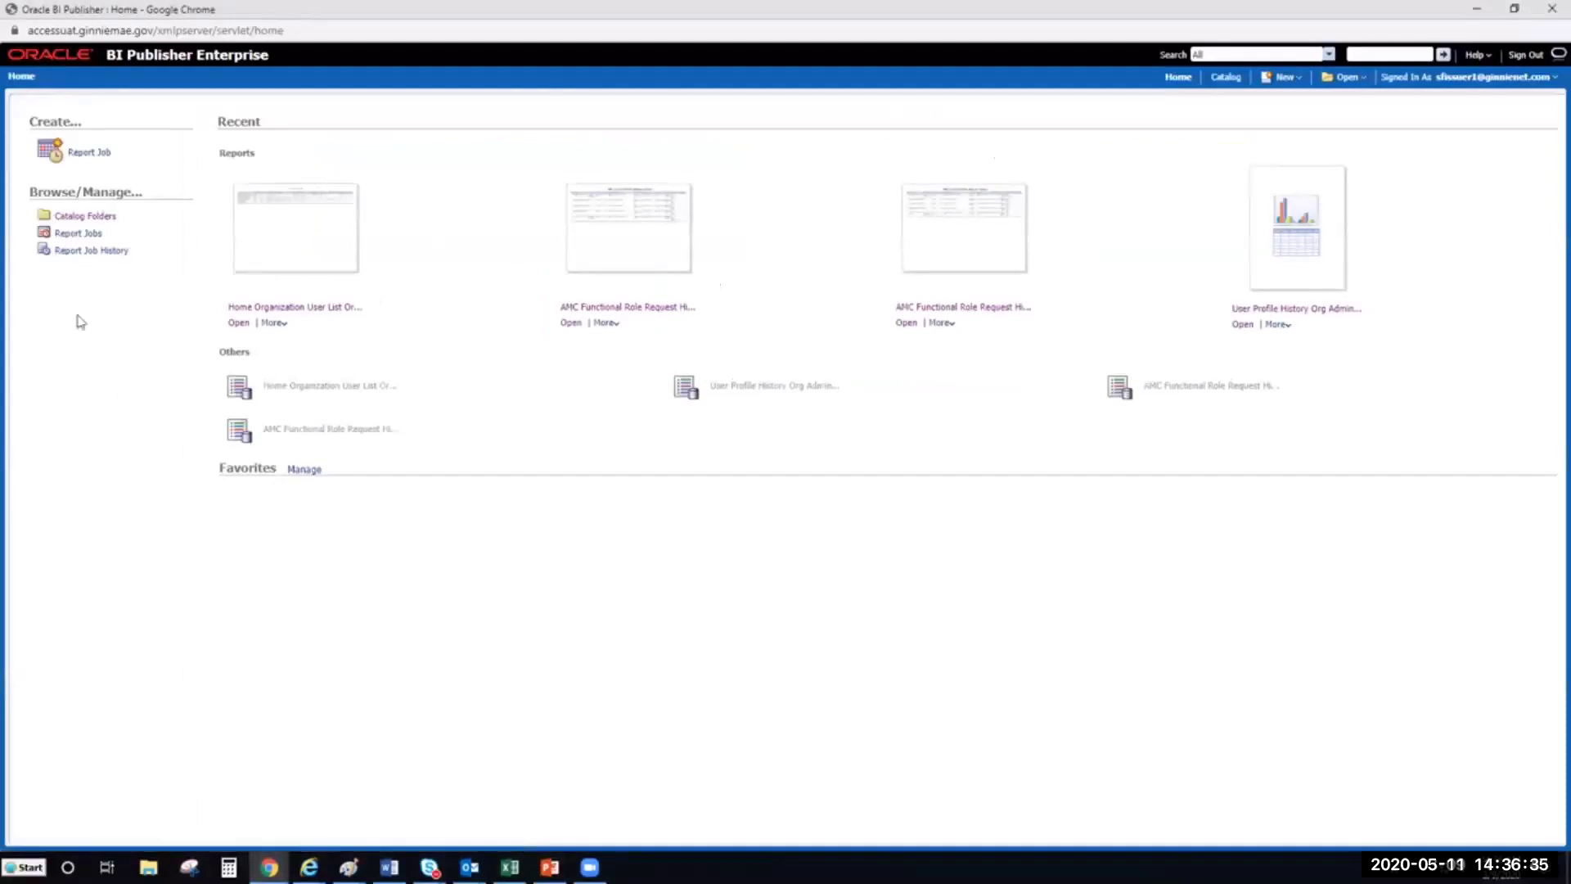
Browse Catalog Folders to show the Administrative Reports shared folder
{"action": "left_click", "coordinate": [90, 219]}
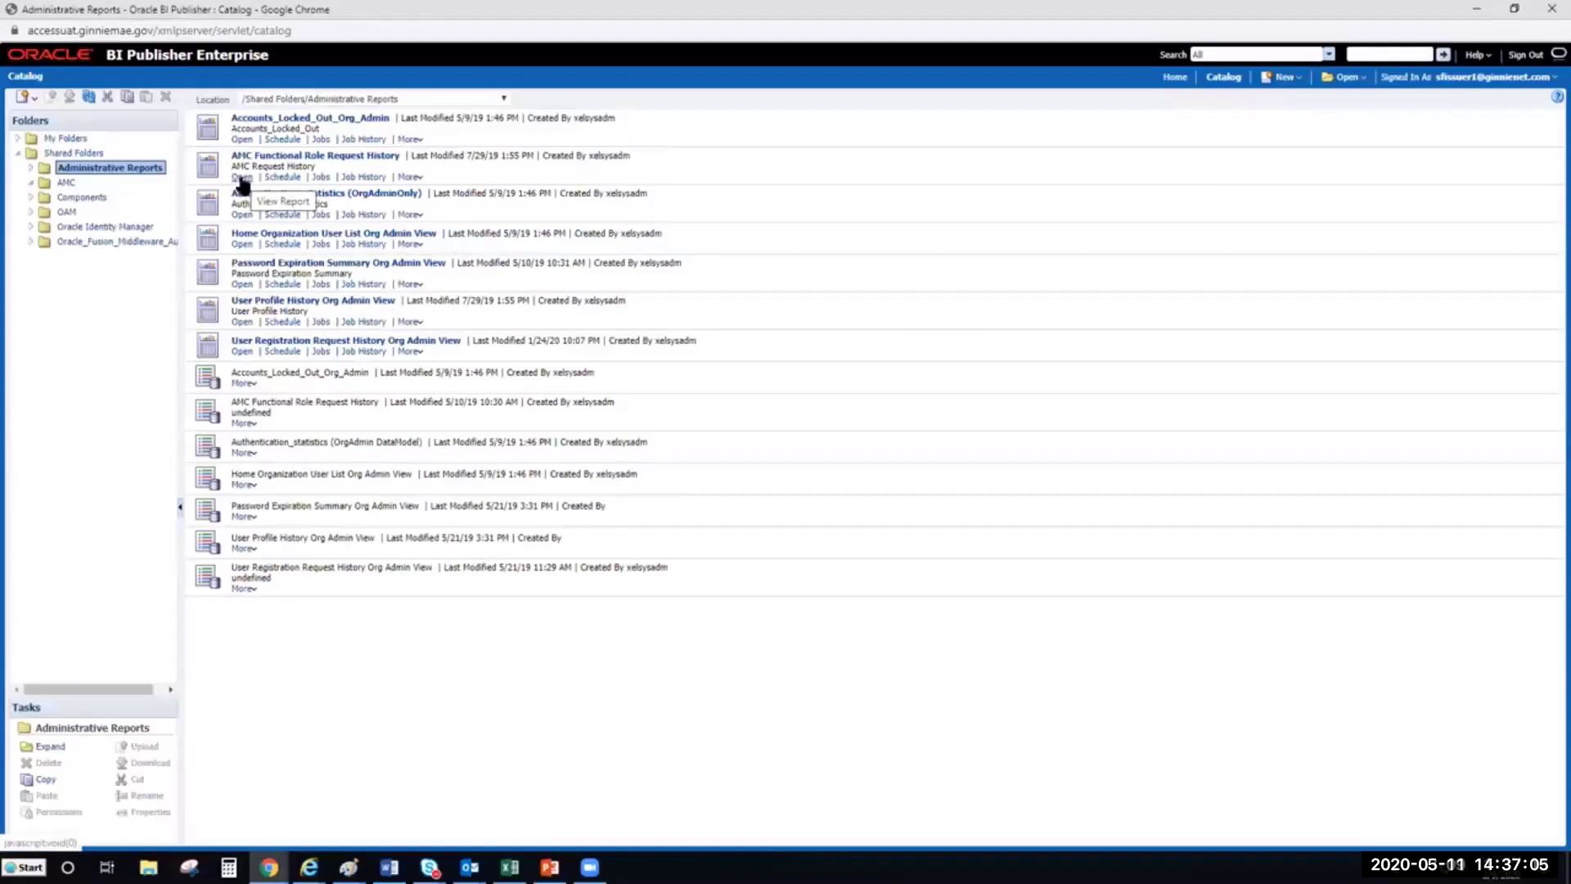
{"action": "left_click", "coordinate": [242, 177]}
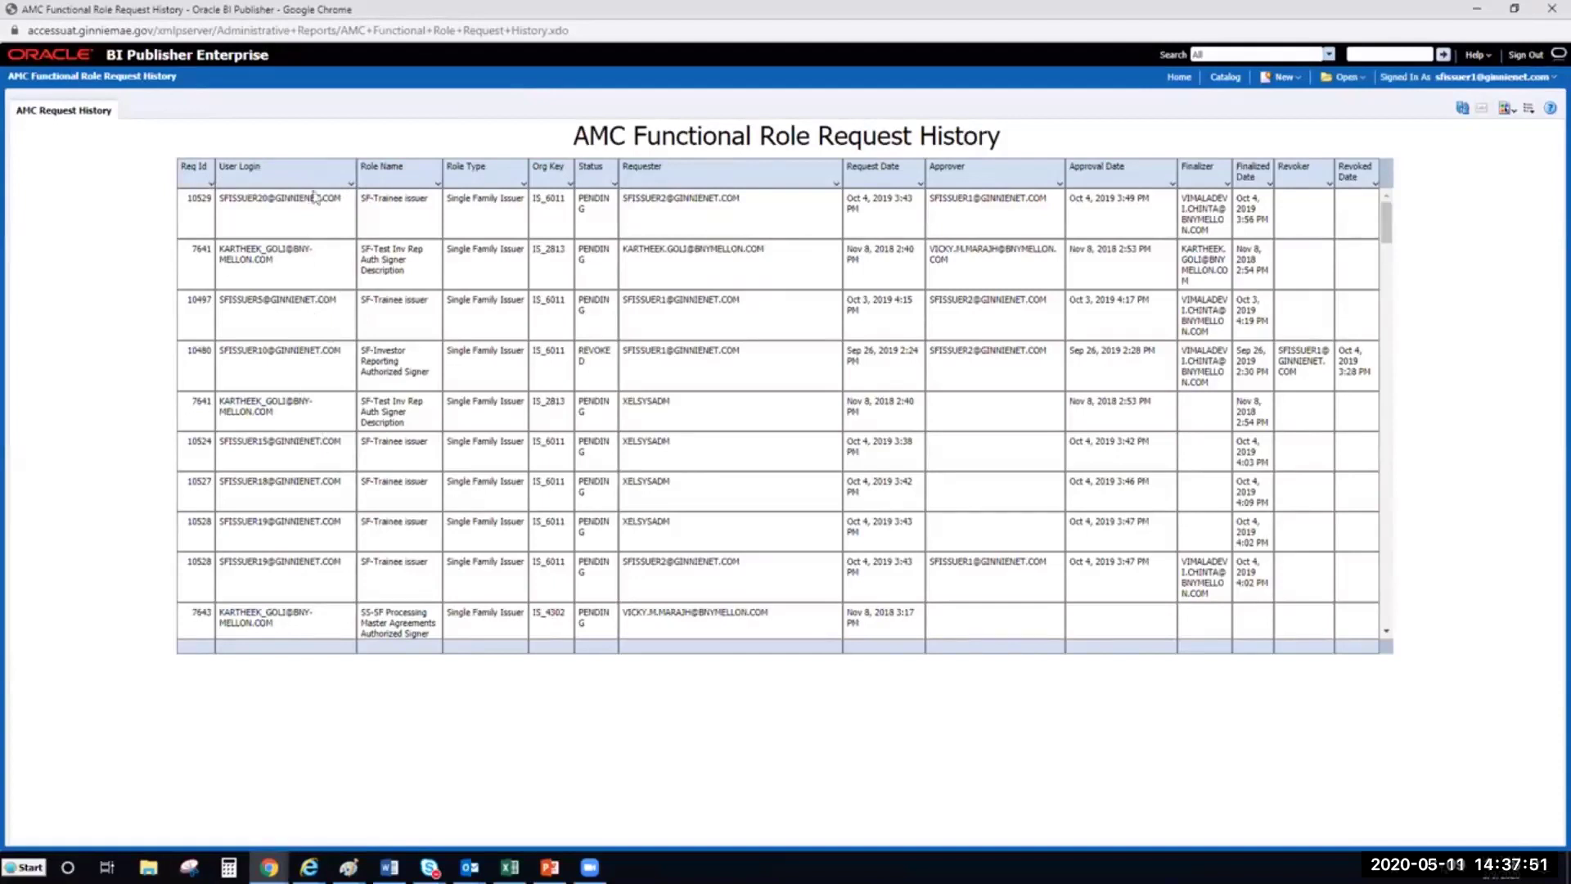
{"action": "left_click", "coordinate": [343, 182]}
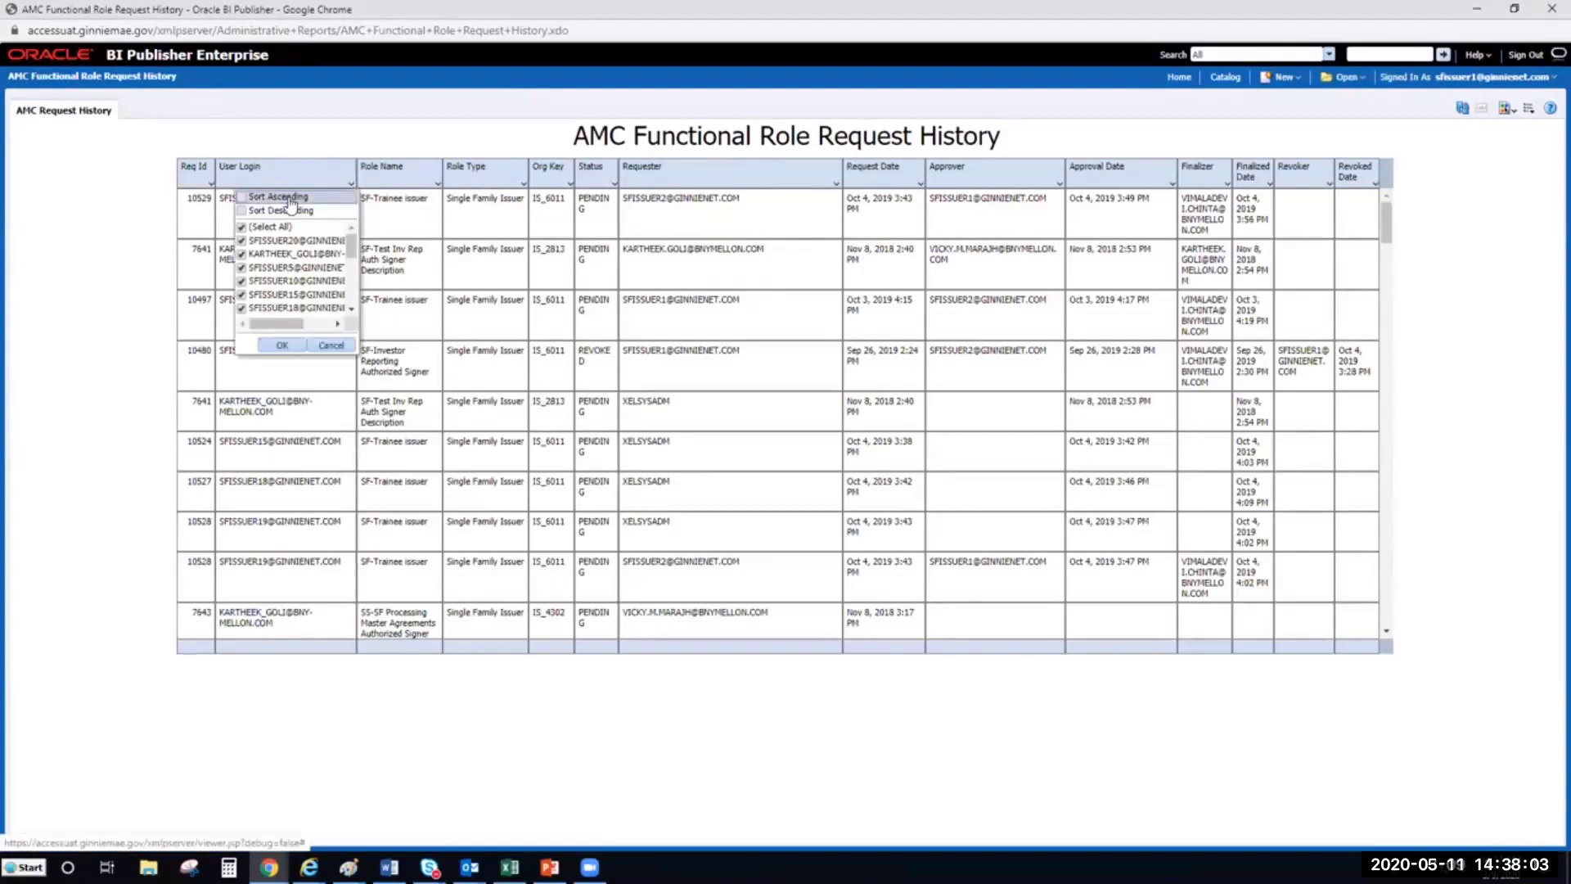
{"action": "left_click", "coordinate": [437, 137]}
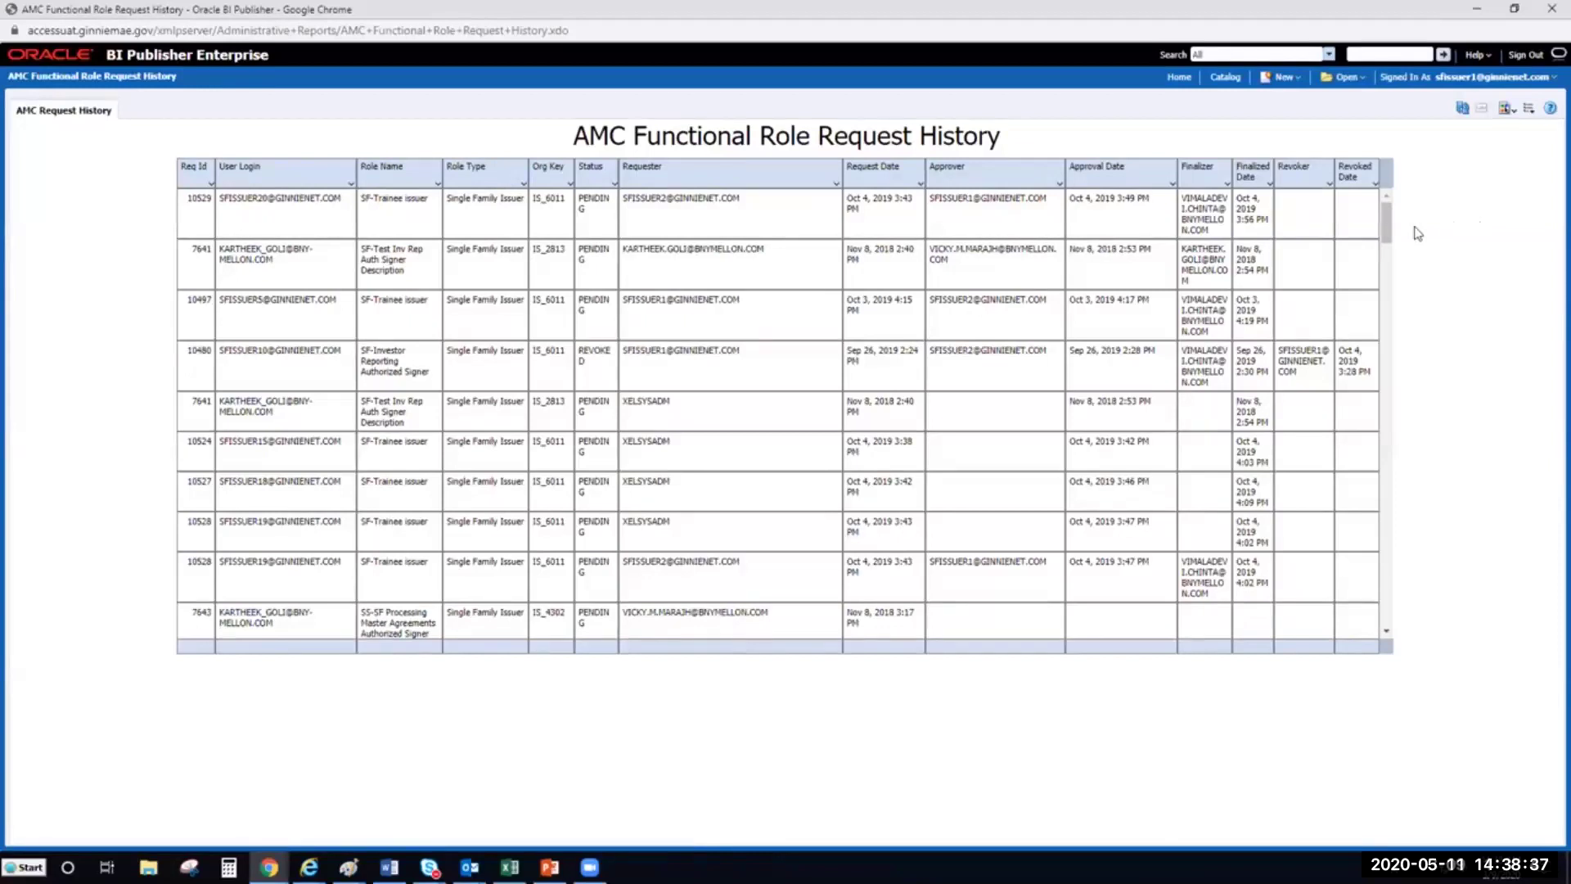
{"action": "left_click", "coordinate": [1510, 109]}
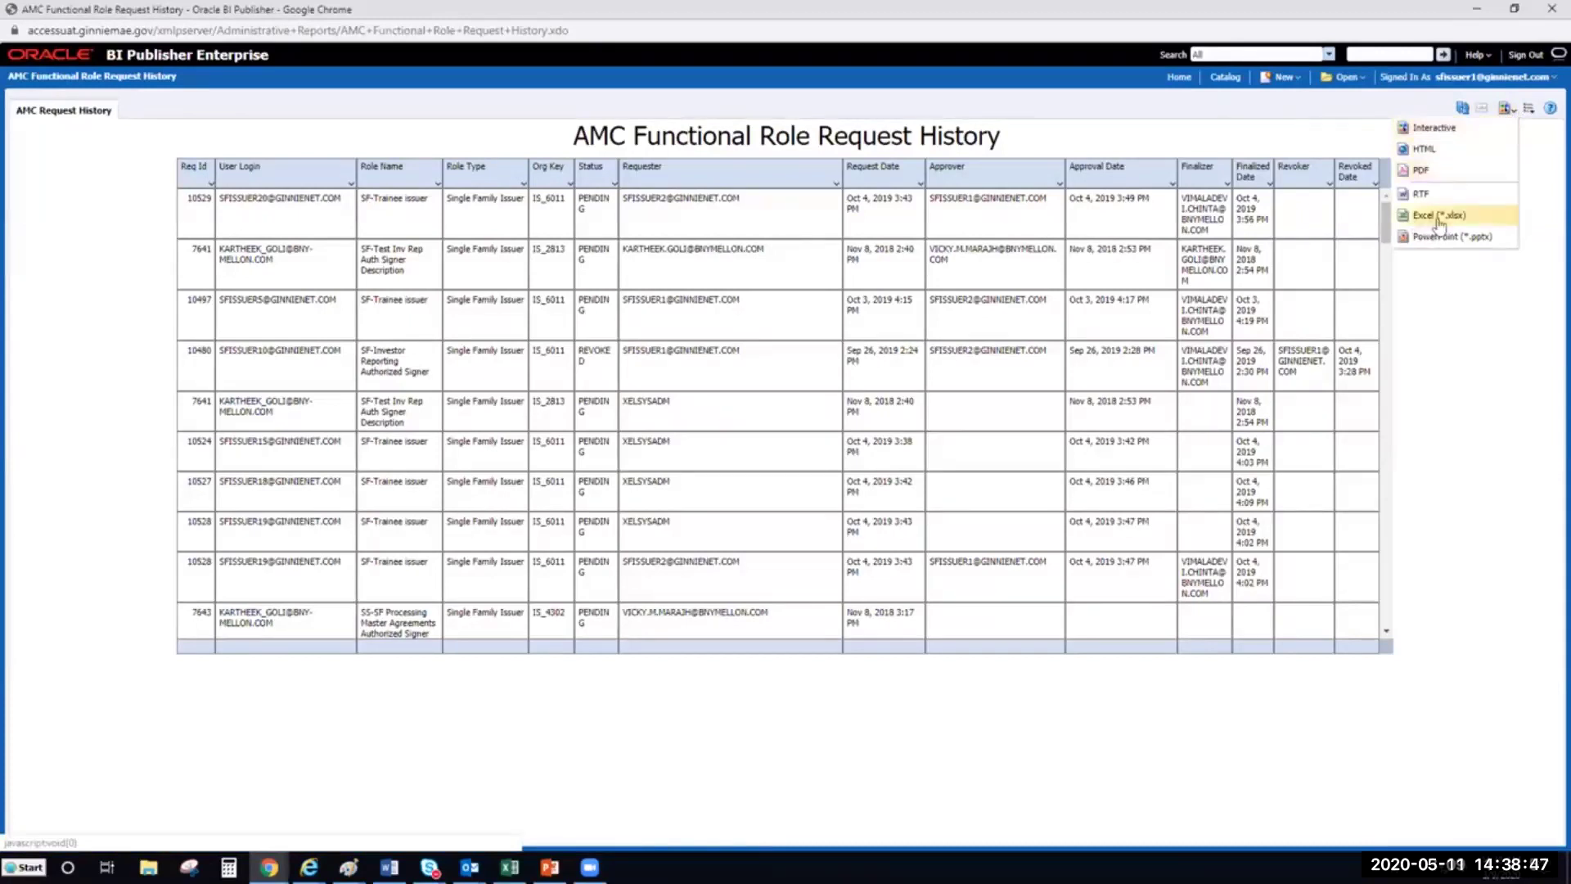
{"action": "left_click", "coordinate": [1489, 298]}
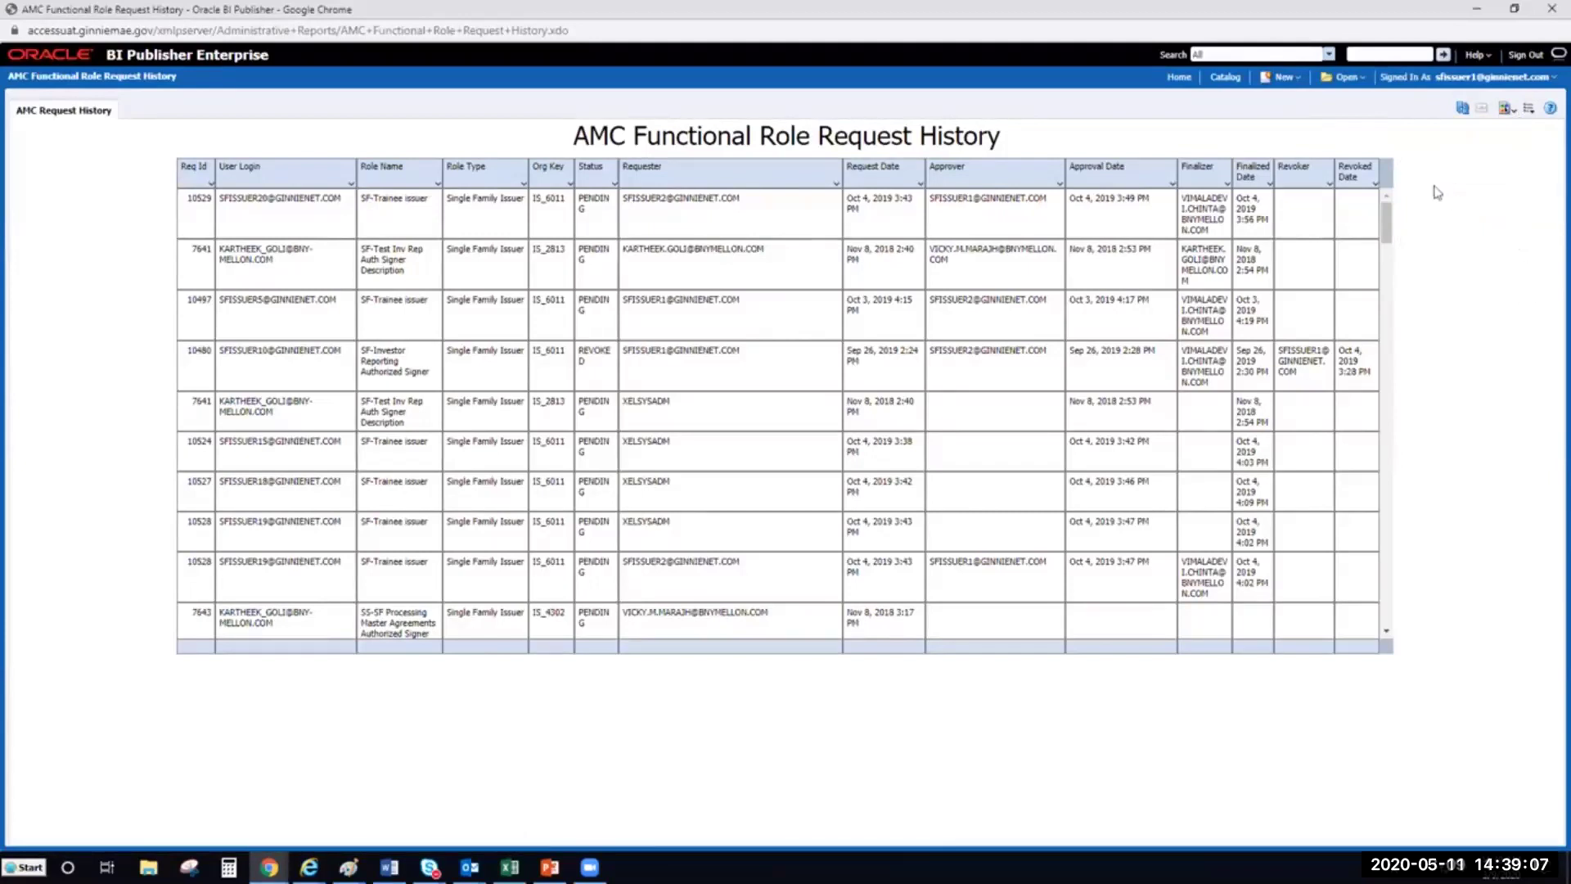
{"action": "left_click", "coordinate": [1179, 79]}
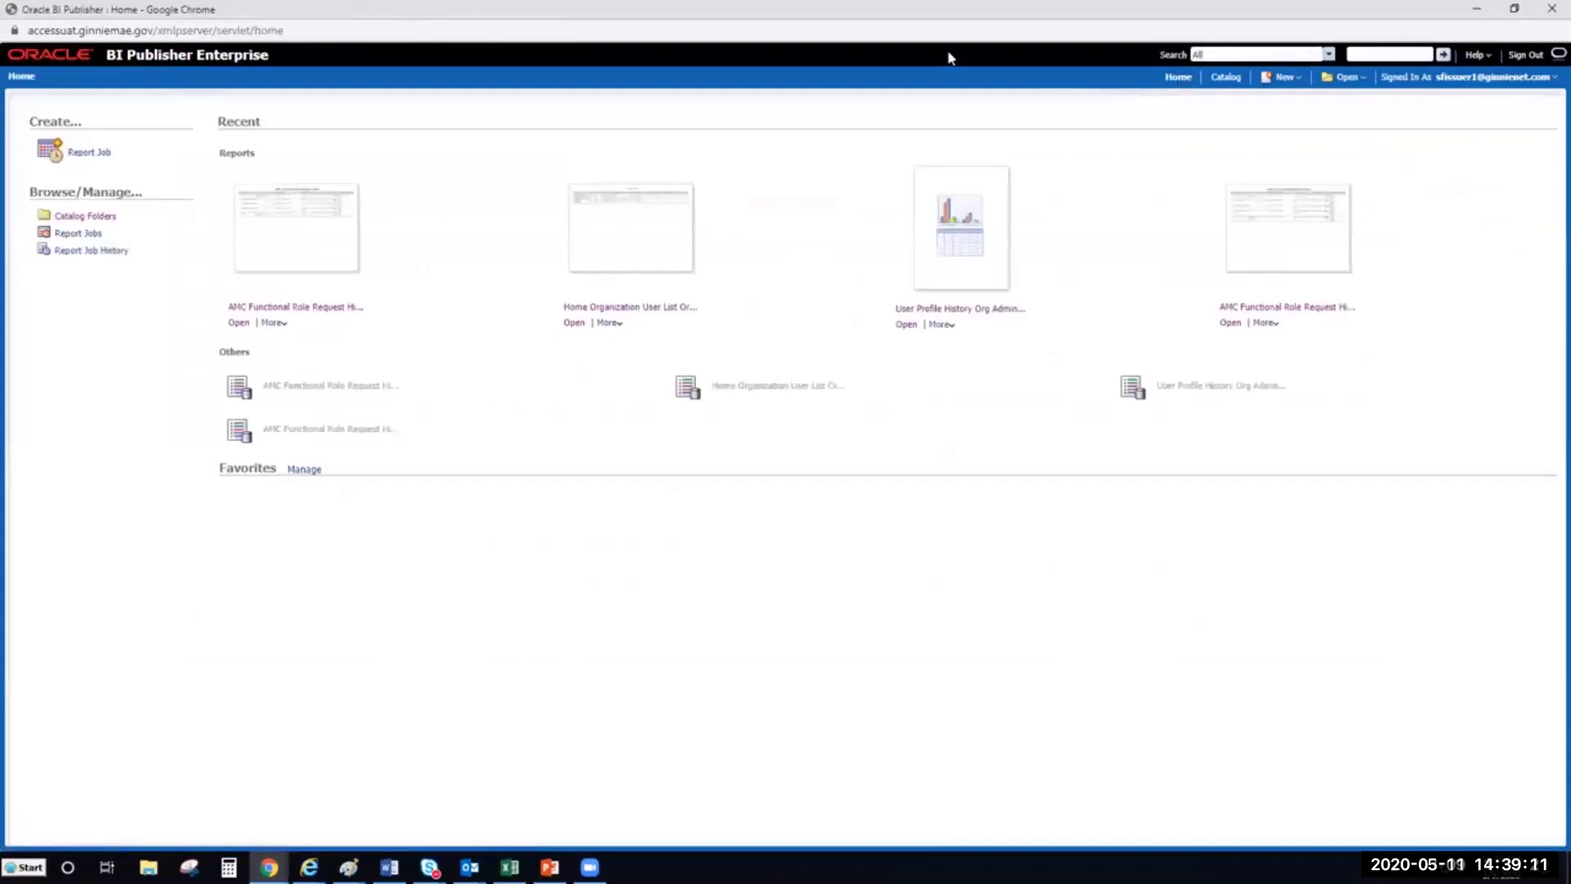
Open the Home Organization User List Org Admin View report from the catalog folders
{"action": "left_click", "coordinate": [95, 218]}
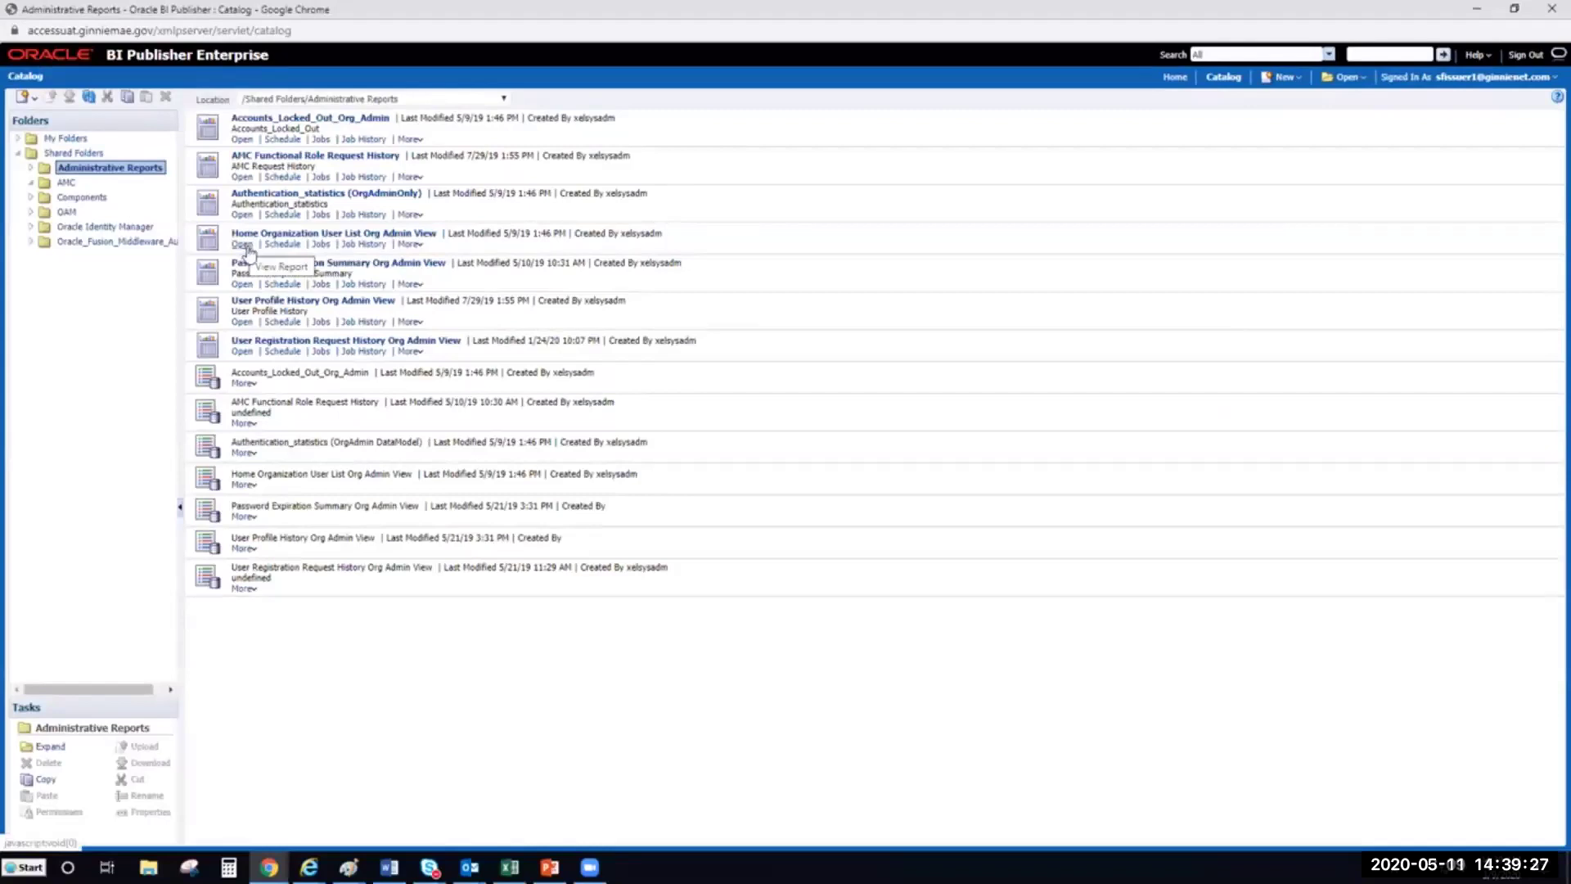
{"action": "left_click", "coordinate": [242, 244]}
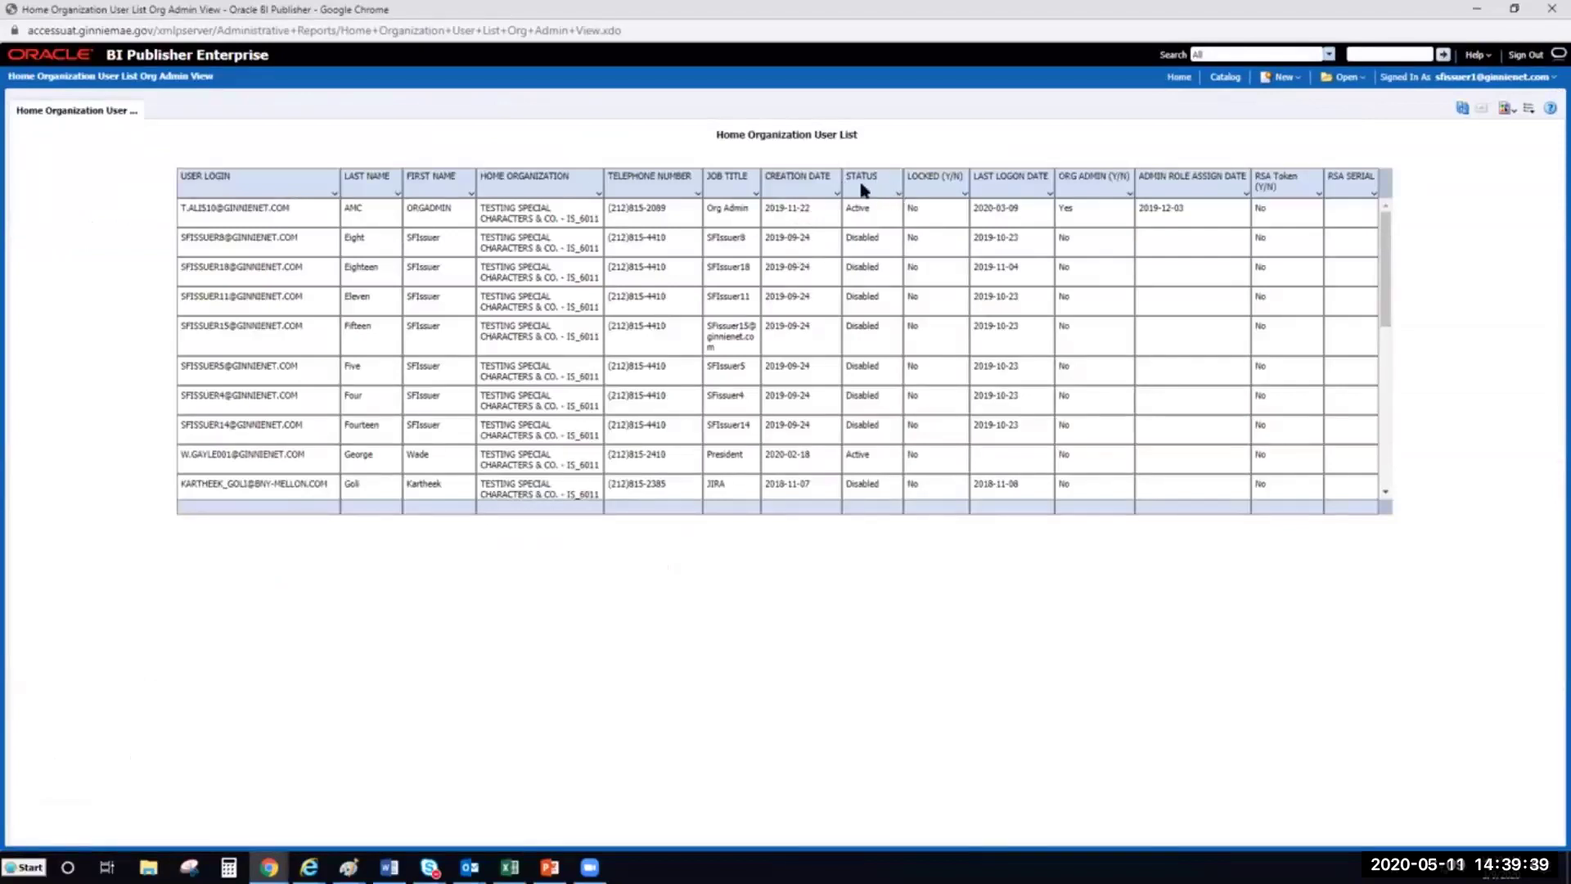
{"action": "left_click", "coordinate": [898, 195]}
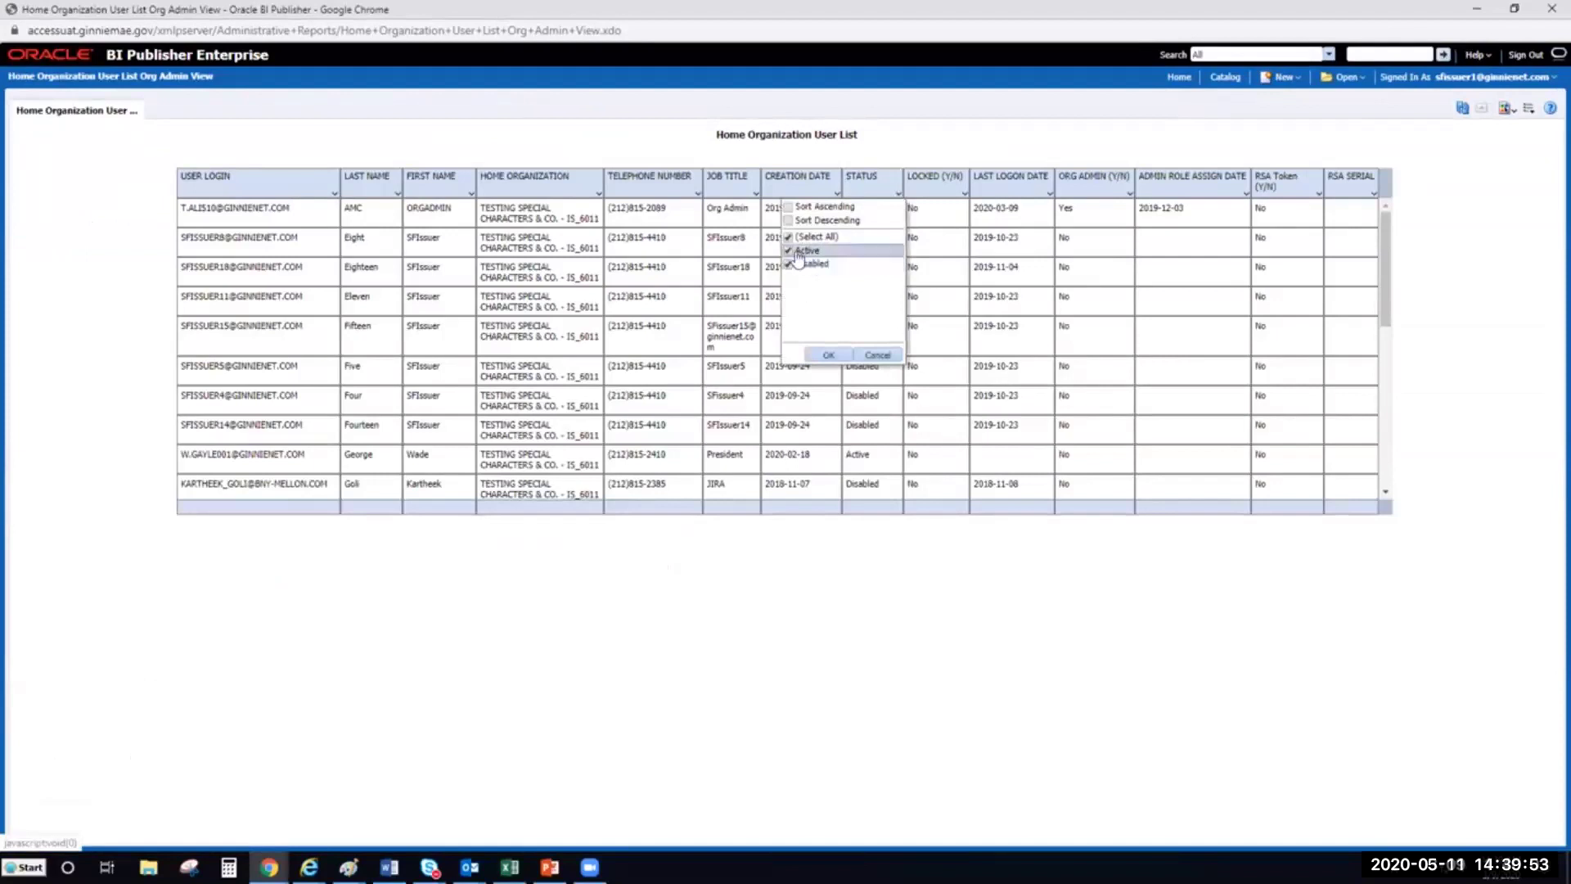
Sort by Status descending and filter the list to show only Active users
{"action": "left_click", "coordinate": [789, 251]}
{"action": "left_click", "coordinate": [895, 195]}
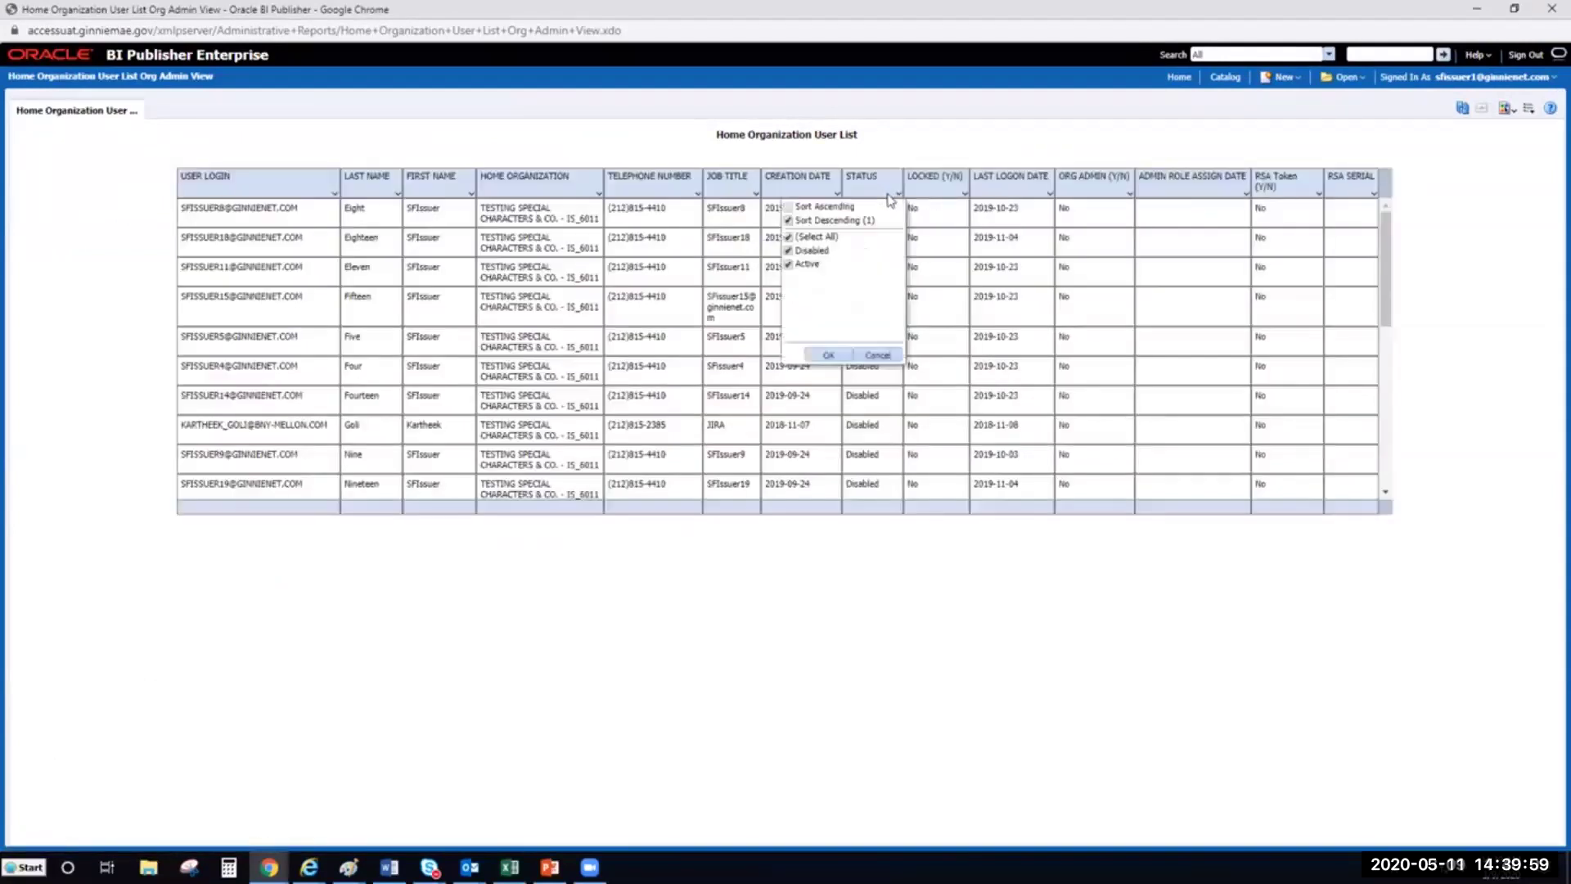
{"action": "left_click", "coordinate": [842, 240]}
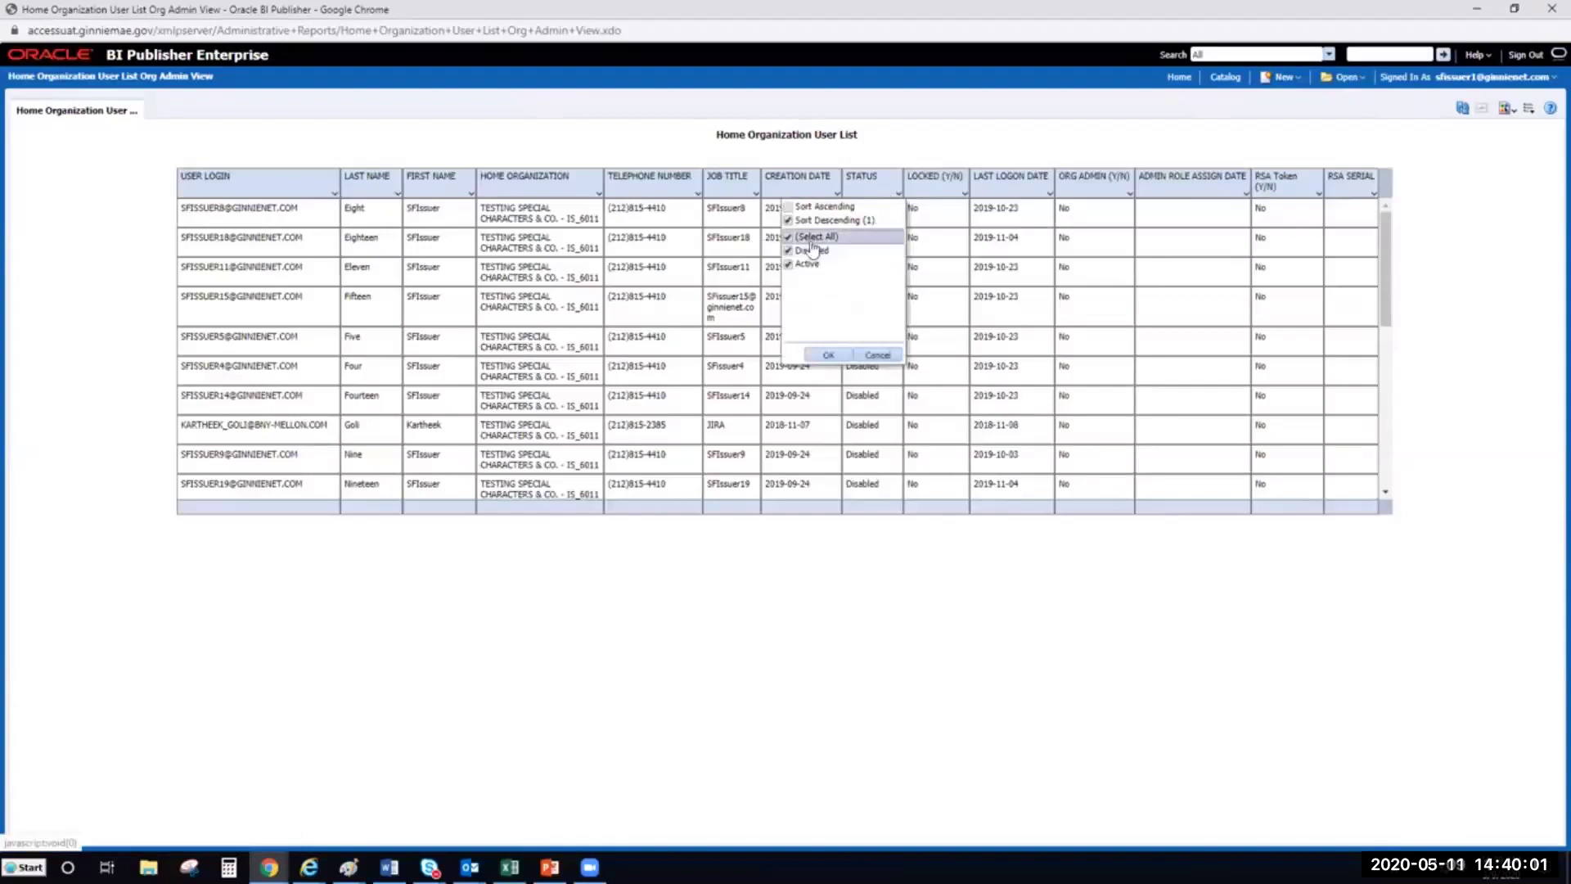
{"action": "left_click", "coordinate": [796, 220]}
{"action": "left_click", "coordinate": [895, 194]}
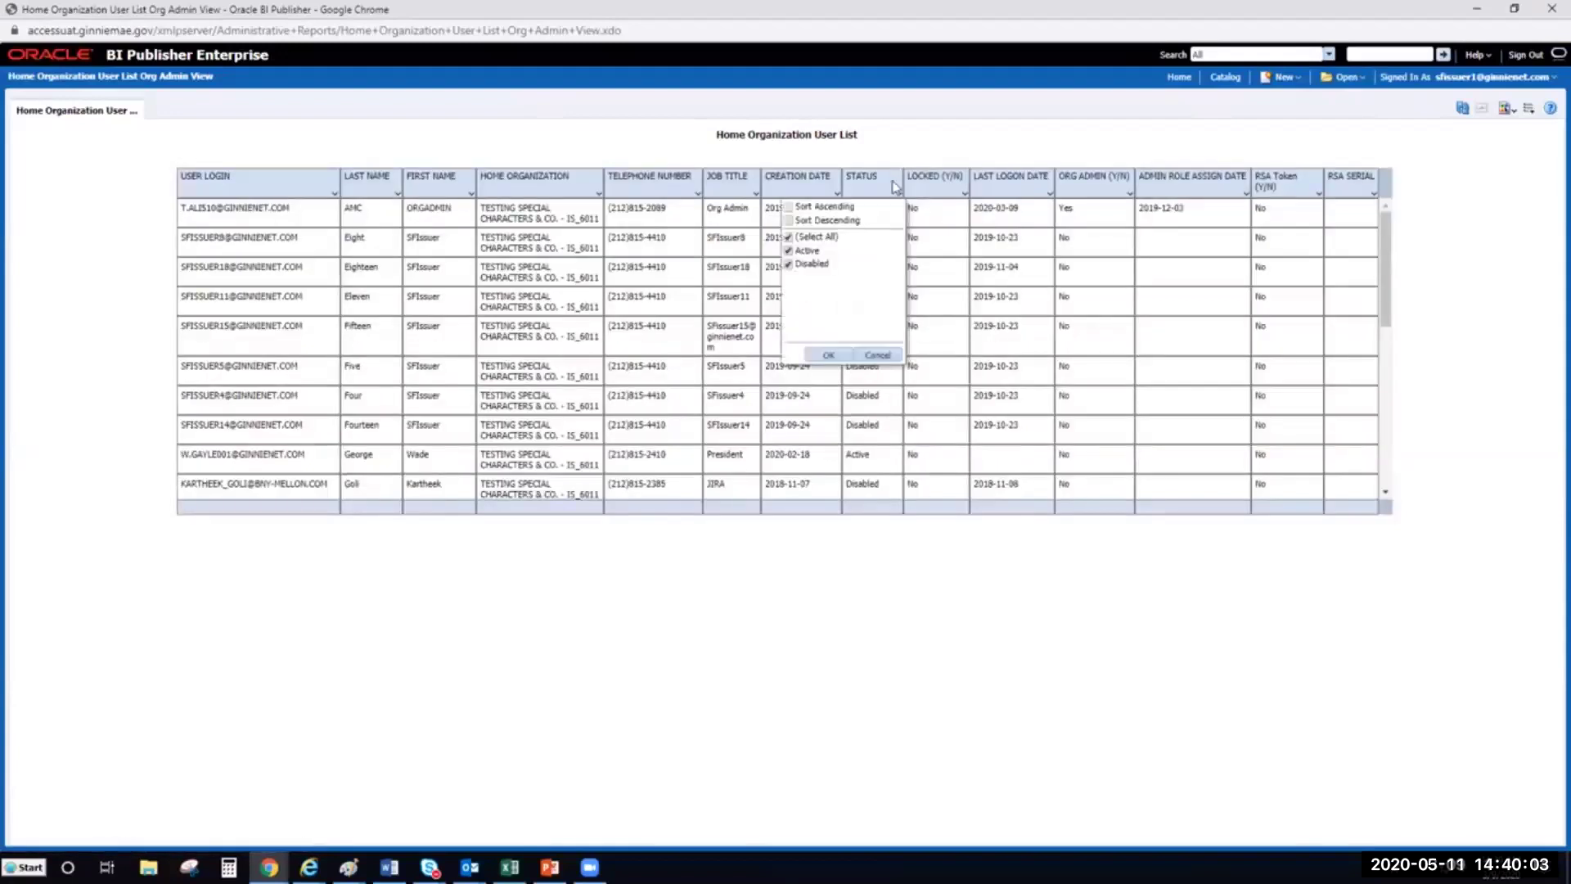
{"action": "left_click", "coordinate": [790, 238]}
{"action": "left_click", "coordinate": [789, 251]}
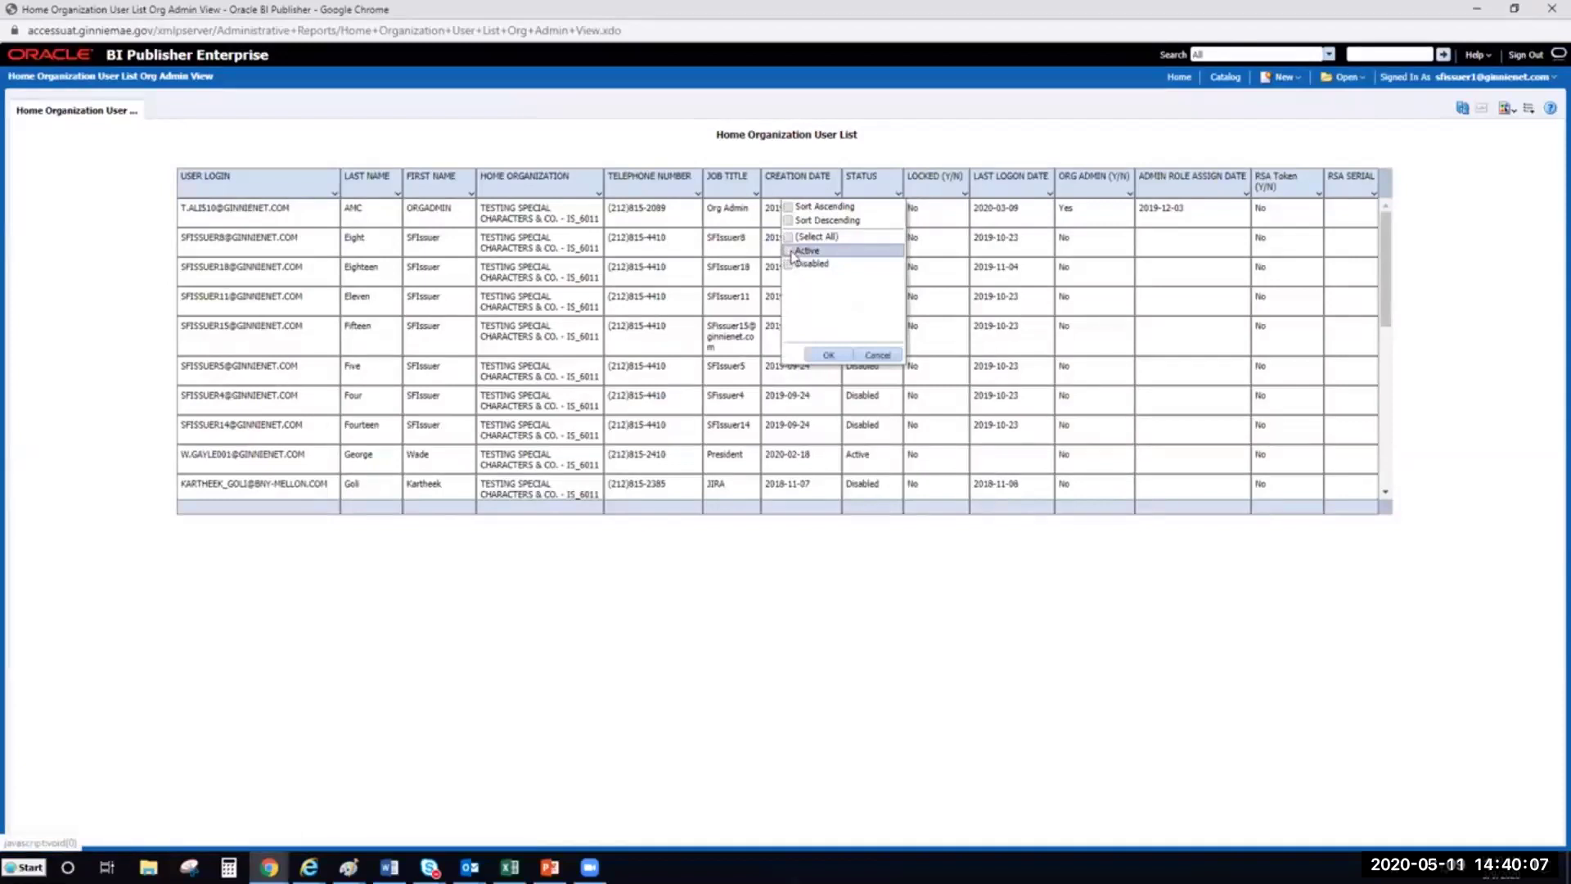
{"action": "left_click", "coordinate": [829, 355]}
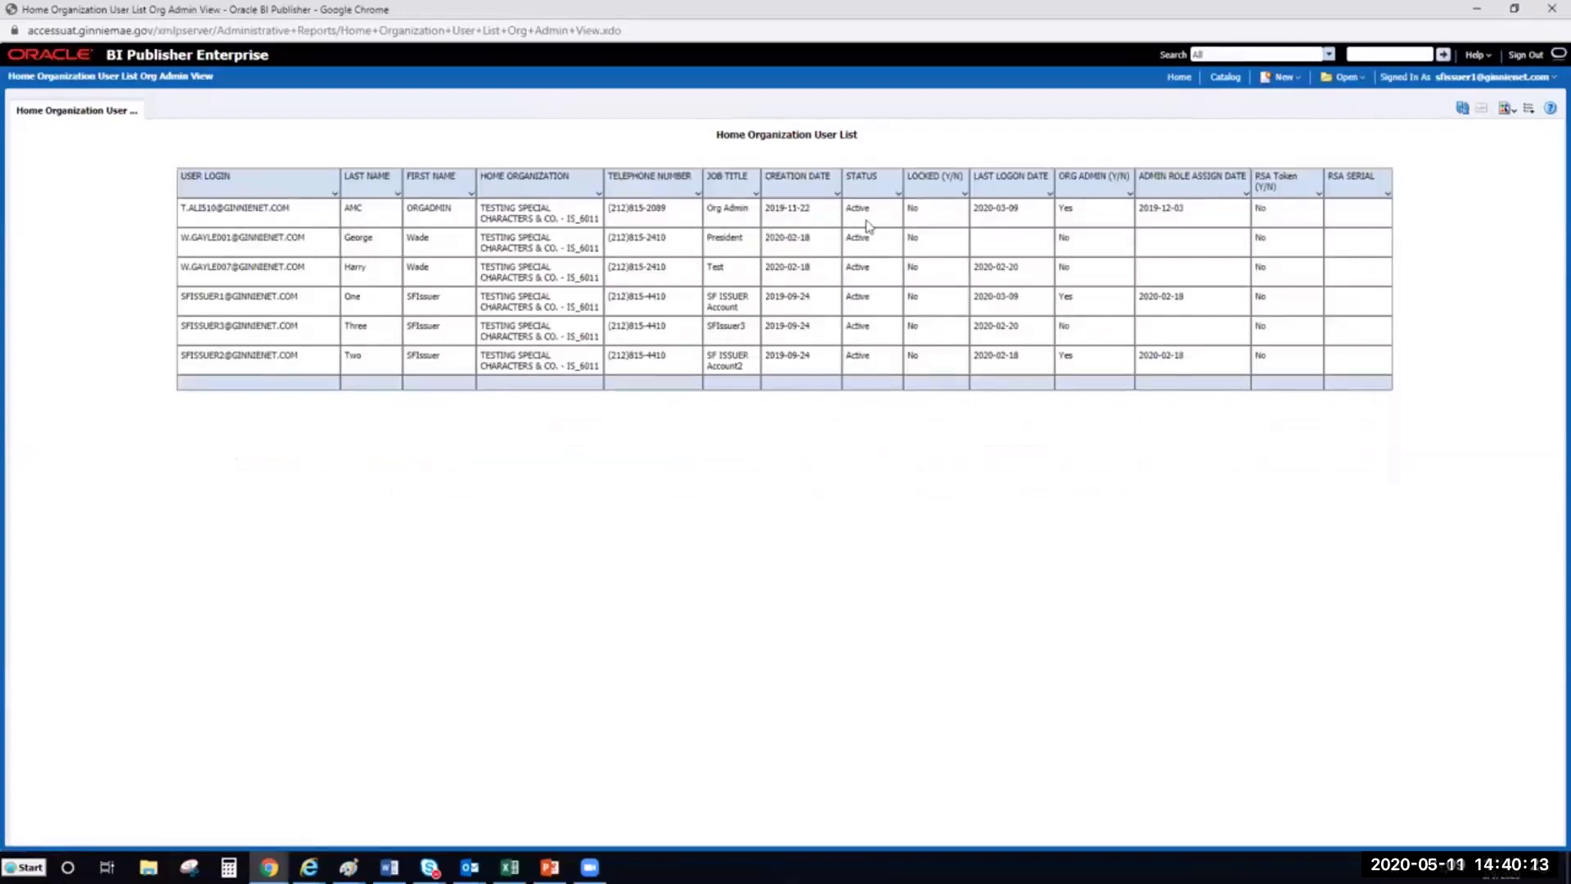
Switch the Status filter from Active to Disabled so only disabled users are listed
{"action": "left_click_drag", "start_coordinate": [860, 208], "coordinate": [874, 373]}
{"action": "left_click", "coordinate": [896, 454]}
{"action": "left_click", "coordinate": [897, 192]}
{"action": "left_click", "coordinate": [788, 251]}
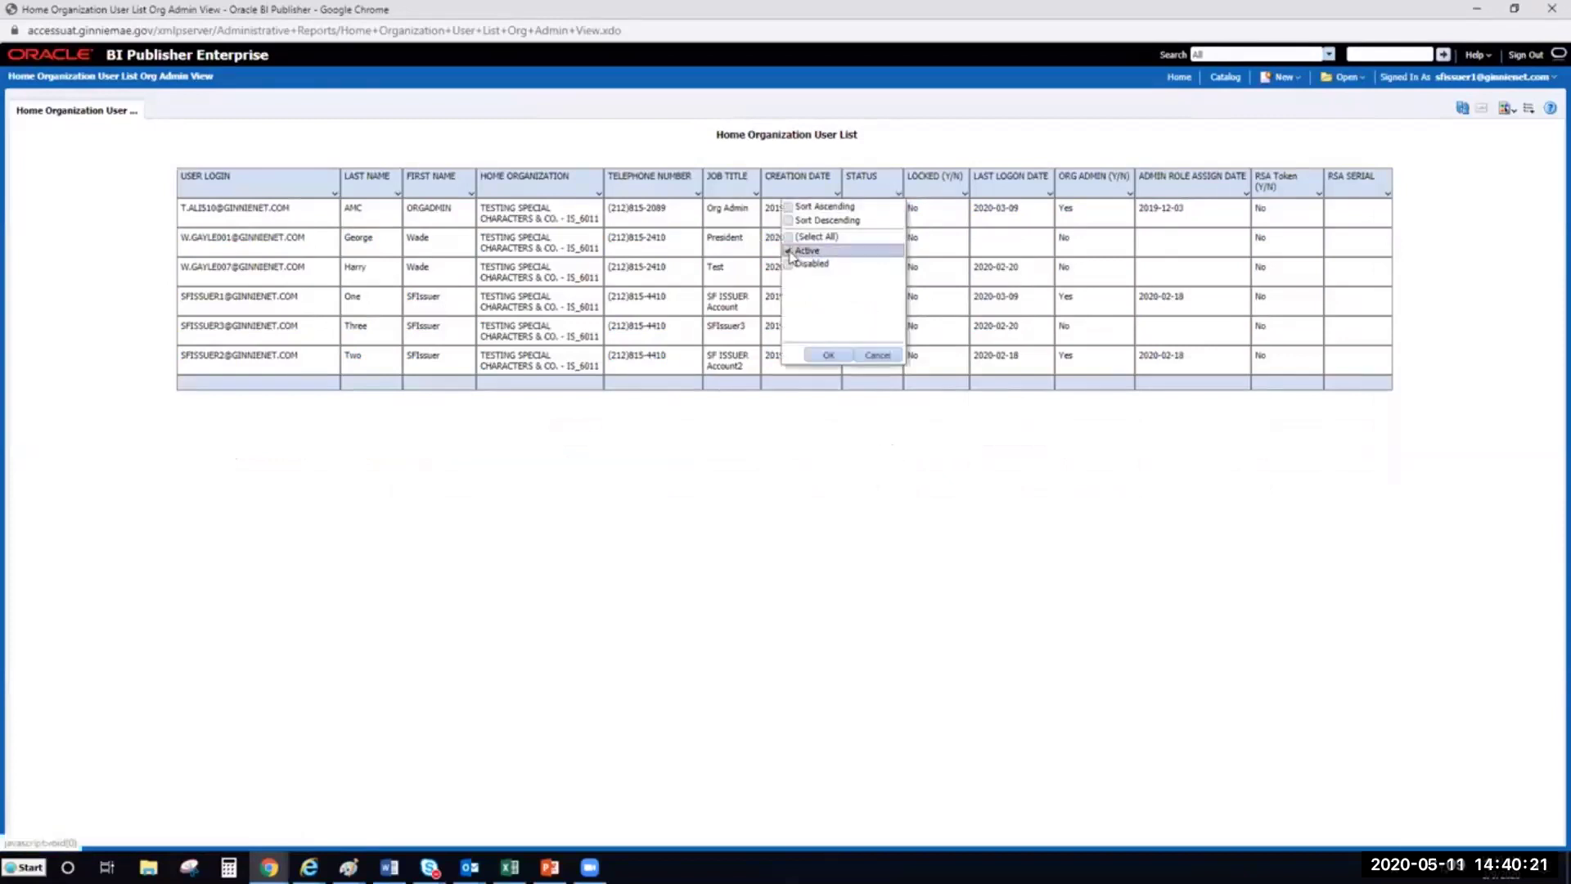
{"action": "left_click", "coordinate": [827, 354]}
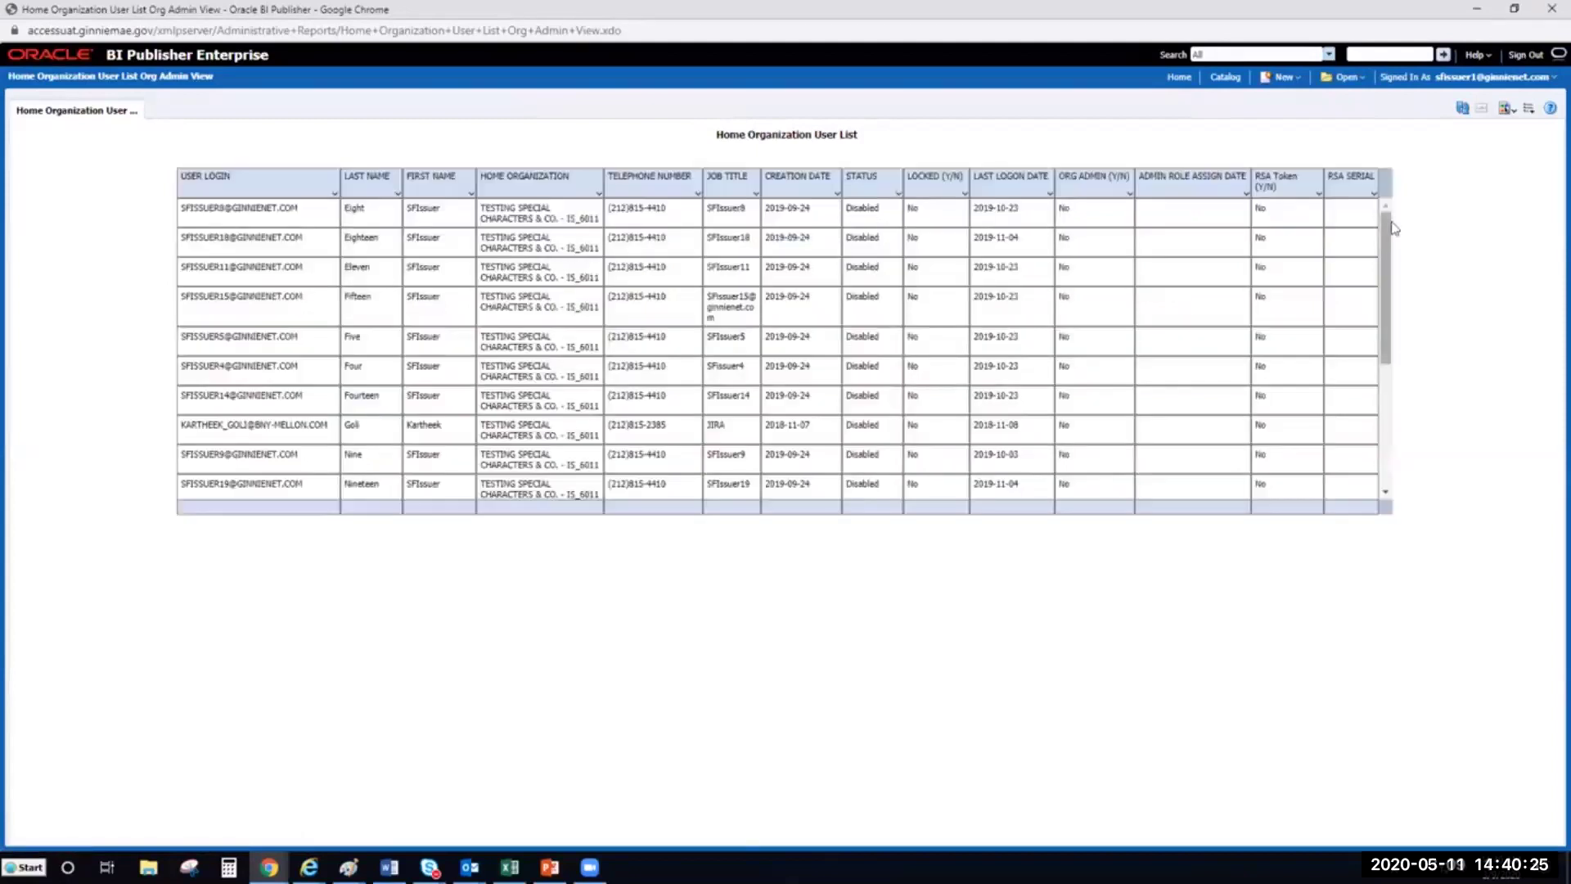
{"action": "left_click_drag", "start_coordinate": [1391, 246], "coordinate": [1401, 415]}
{"action": "scroll", "coordinate": [1378, 237], "scroll_direction": "up", "scroll_amount": 3}
{"action": "left_click", "coordinate": [1130, 194]}
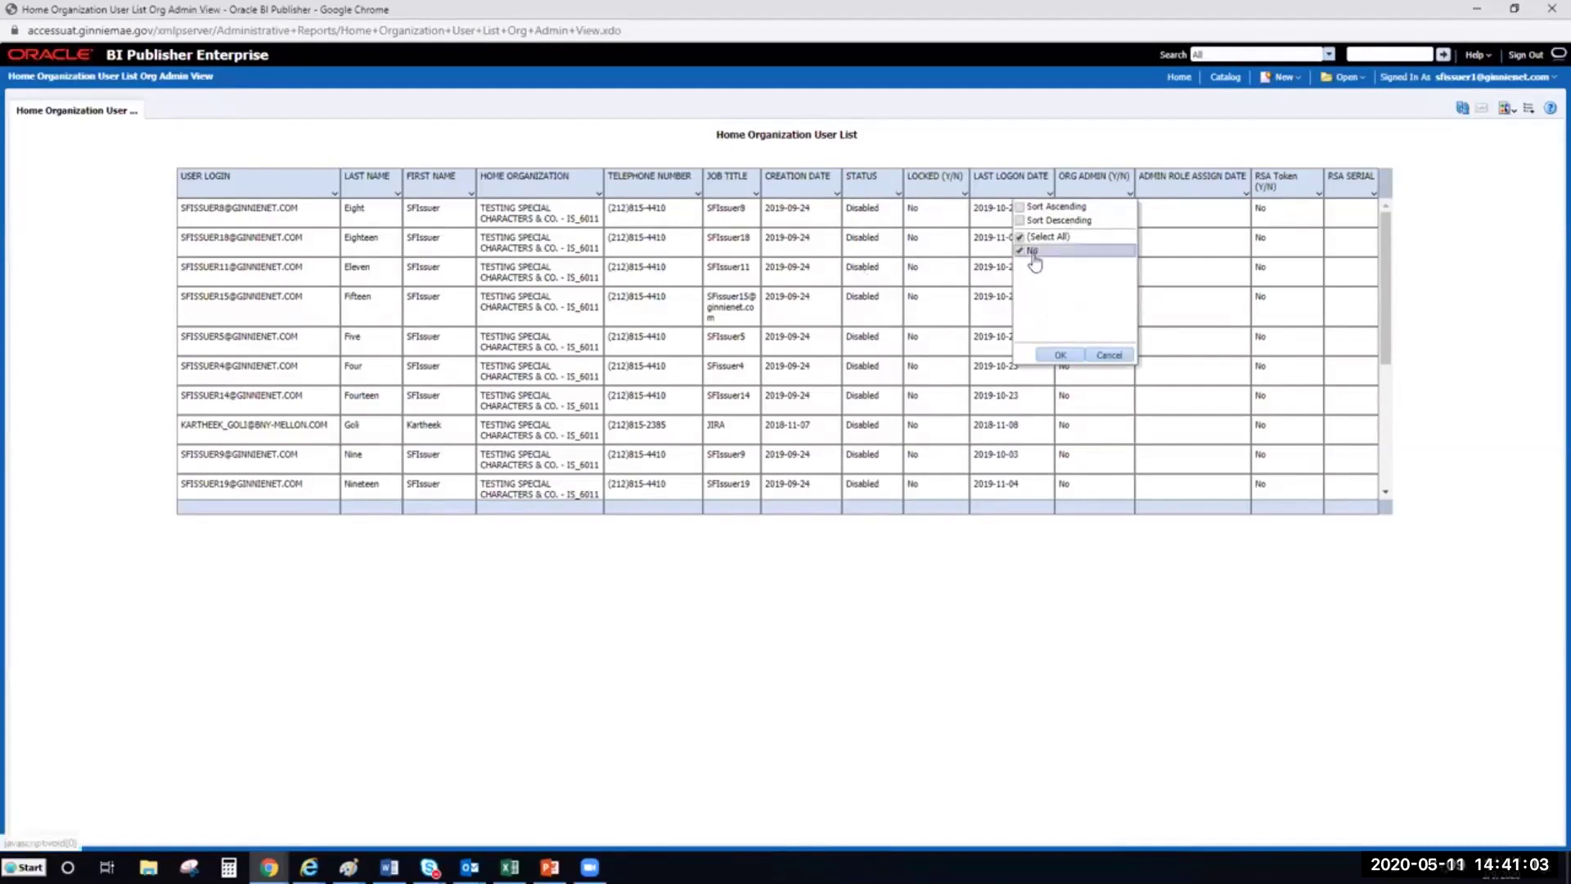
Cancel the Org Admin filter and reset the Status filter to Select All
{"action": "left_click", "coordinate": [1108, 355]}
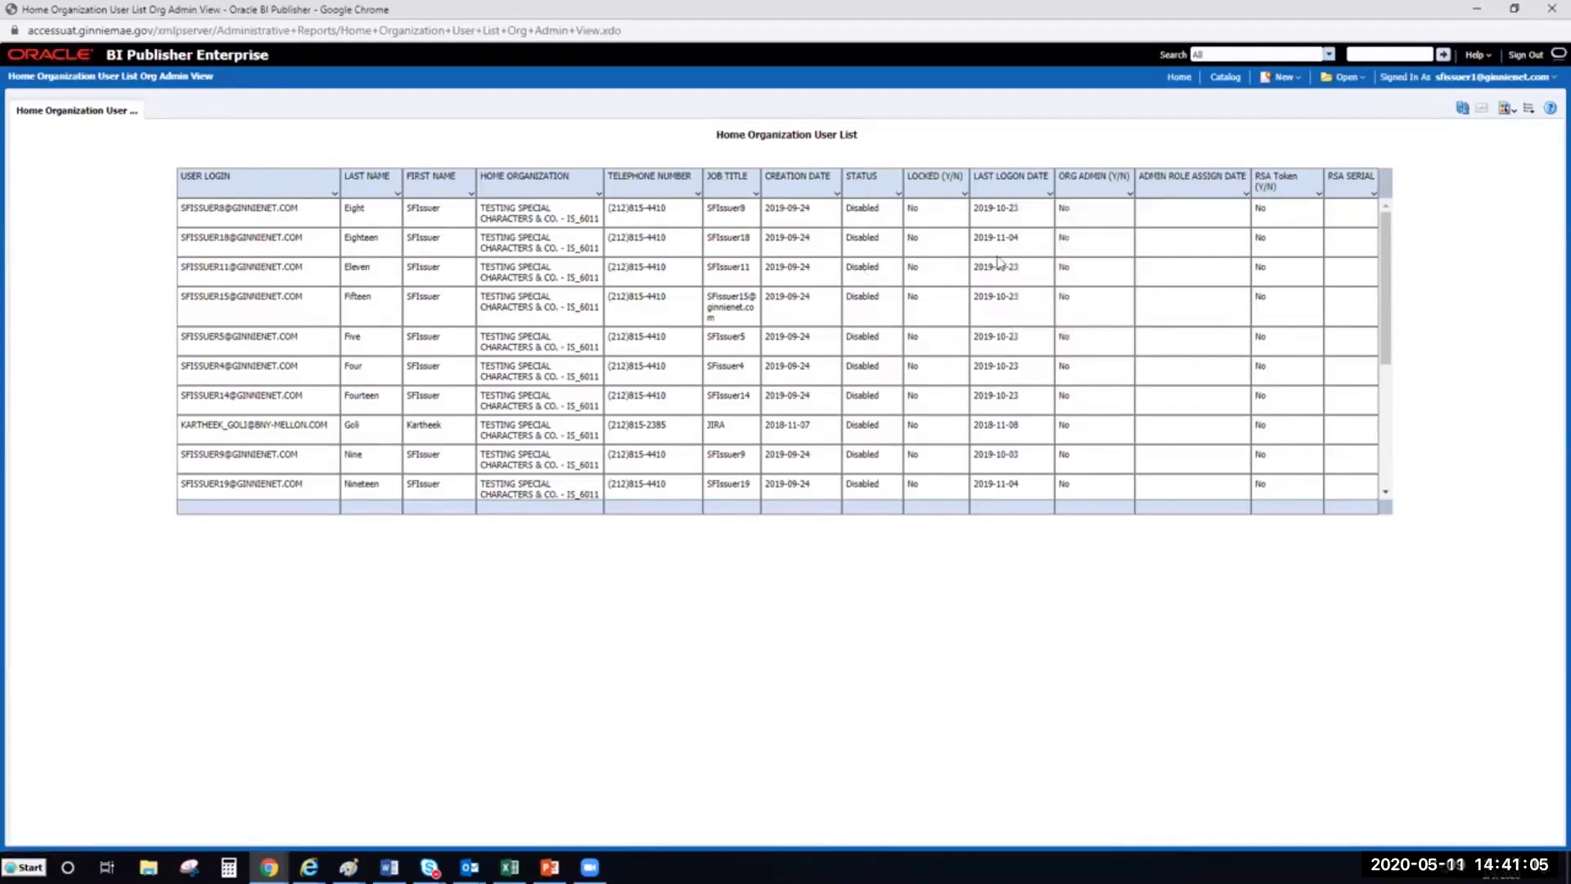
{"action": "left_click", "coordinate": [899, 193]}
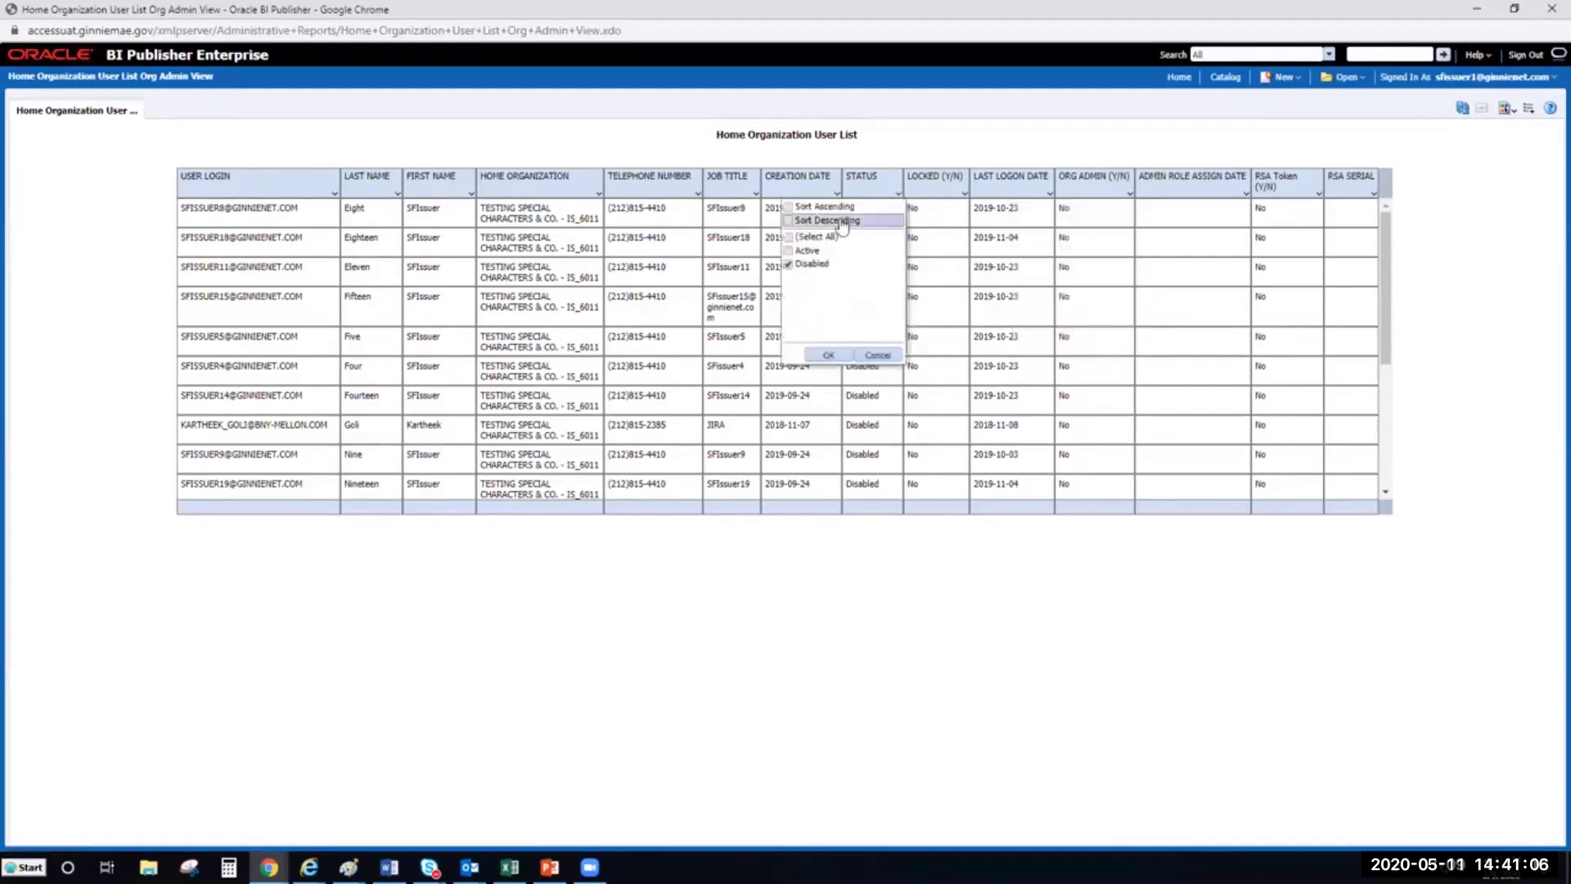
{"action": "left_click", "coordinate": [789, 250]}
{"action": "left_click", "coordinate": [828, 355]}
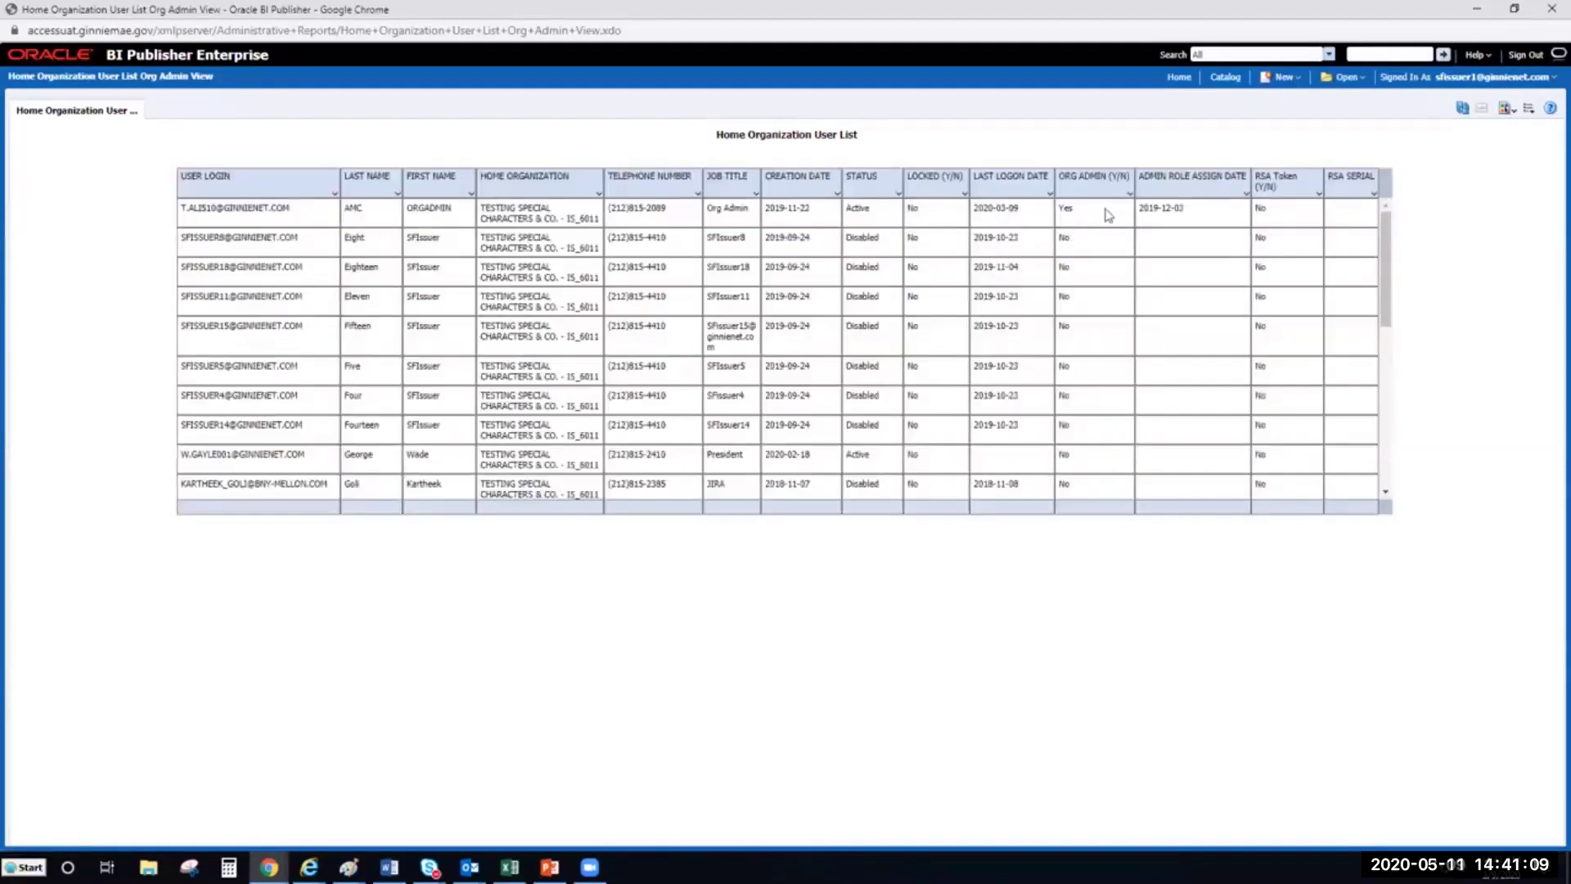
Filter ORG ADMIN (Y/N) to Yes only, leaving three Active admin users
{"action": "left_click", "coordinate": [1130, 194]}
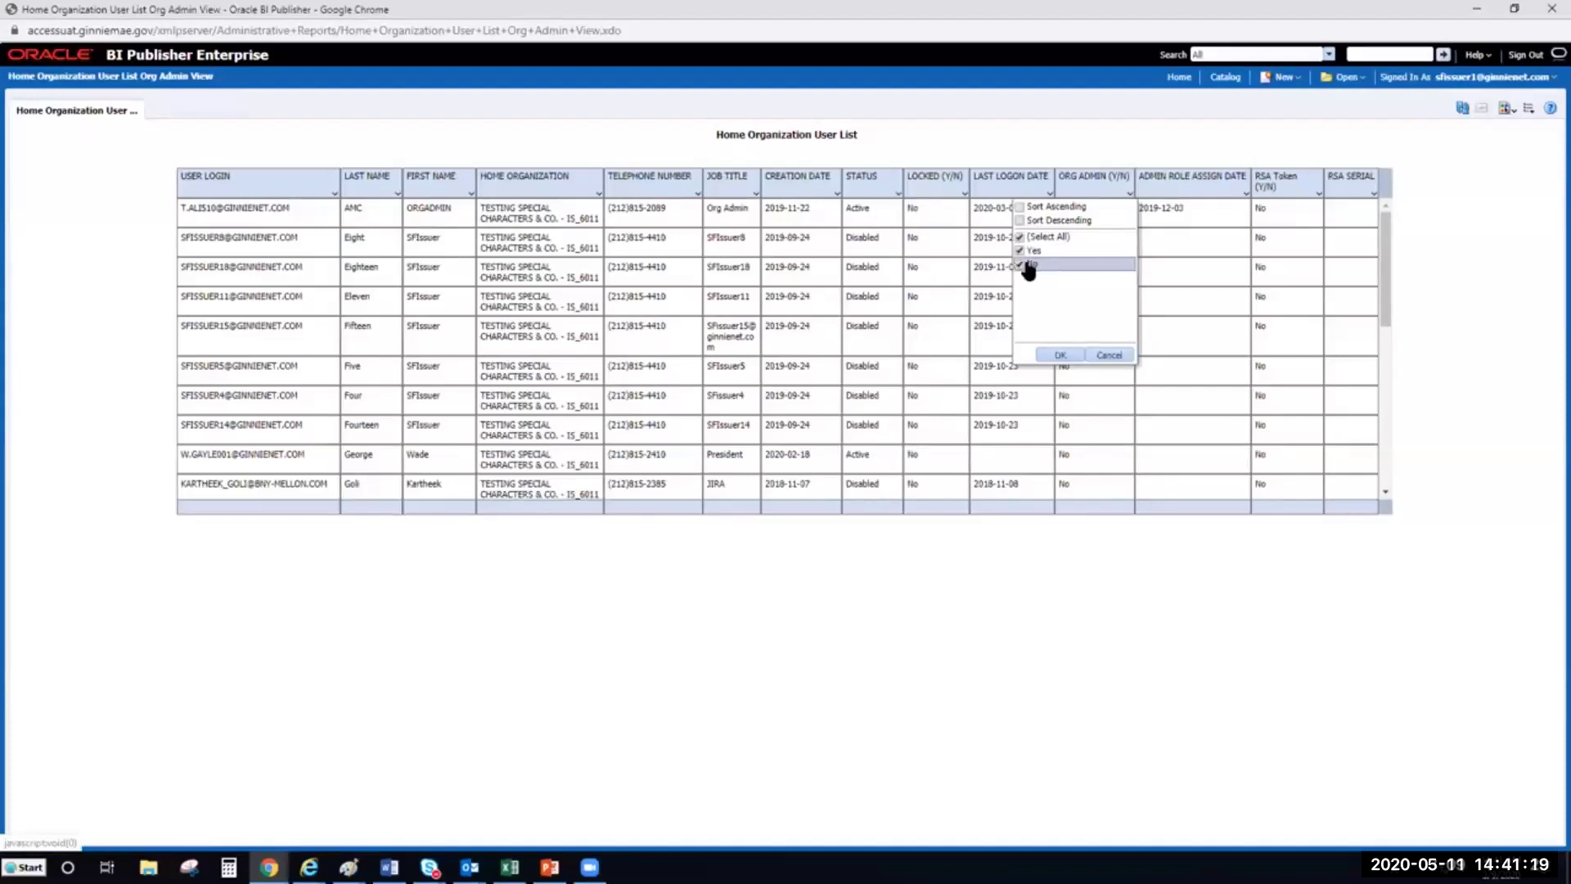
{"action": "left_click", "coordinate": [1021, 266]}
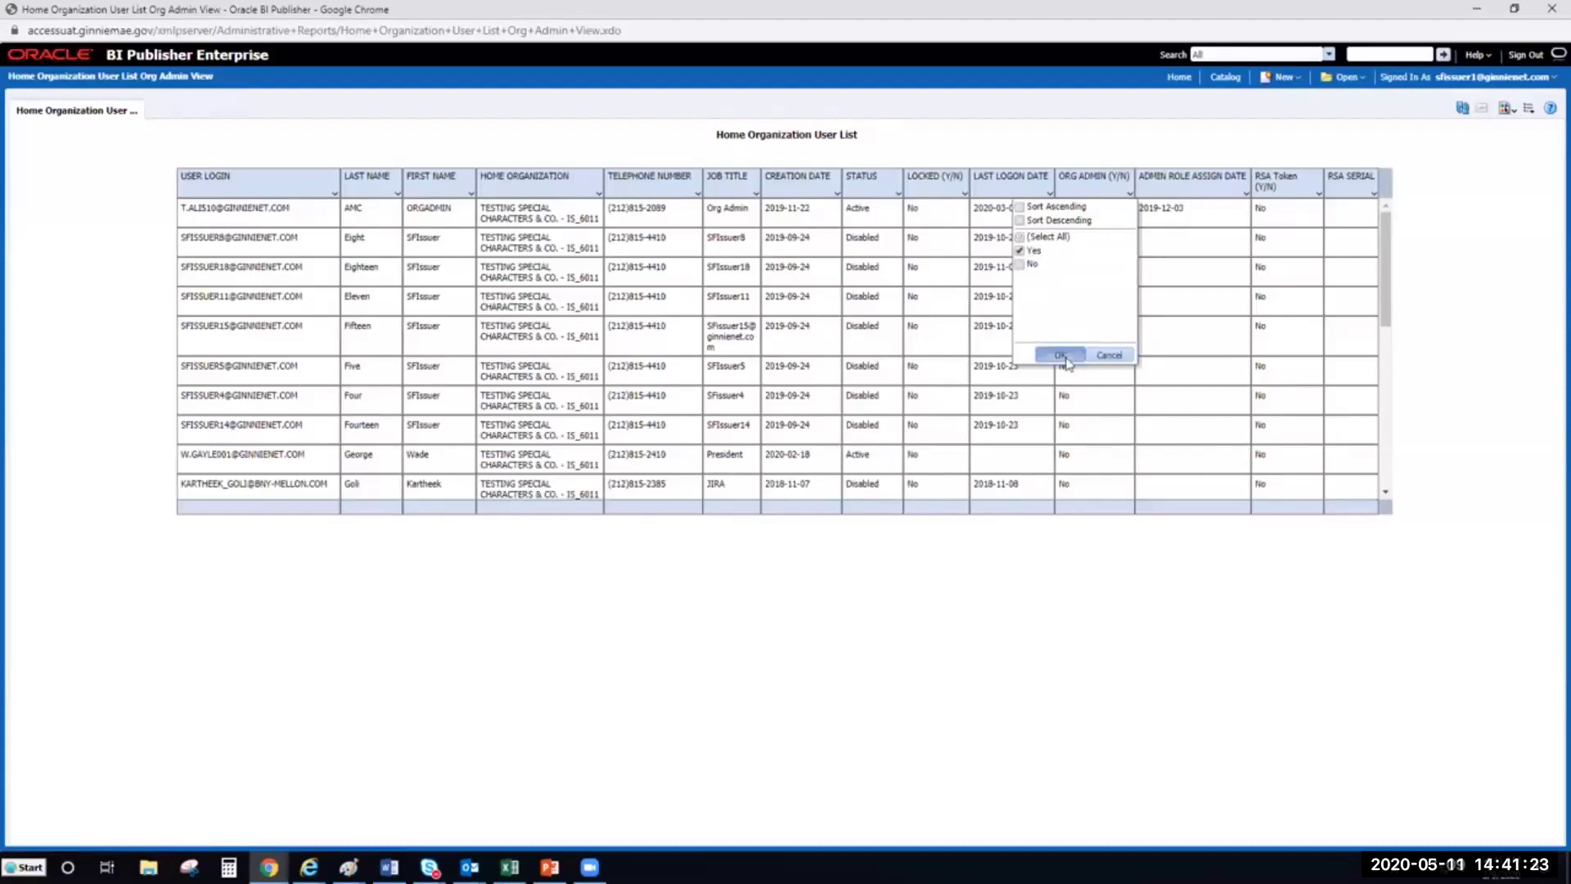
{"action": "left_click", "coordinate": [1060, 355]}
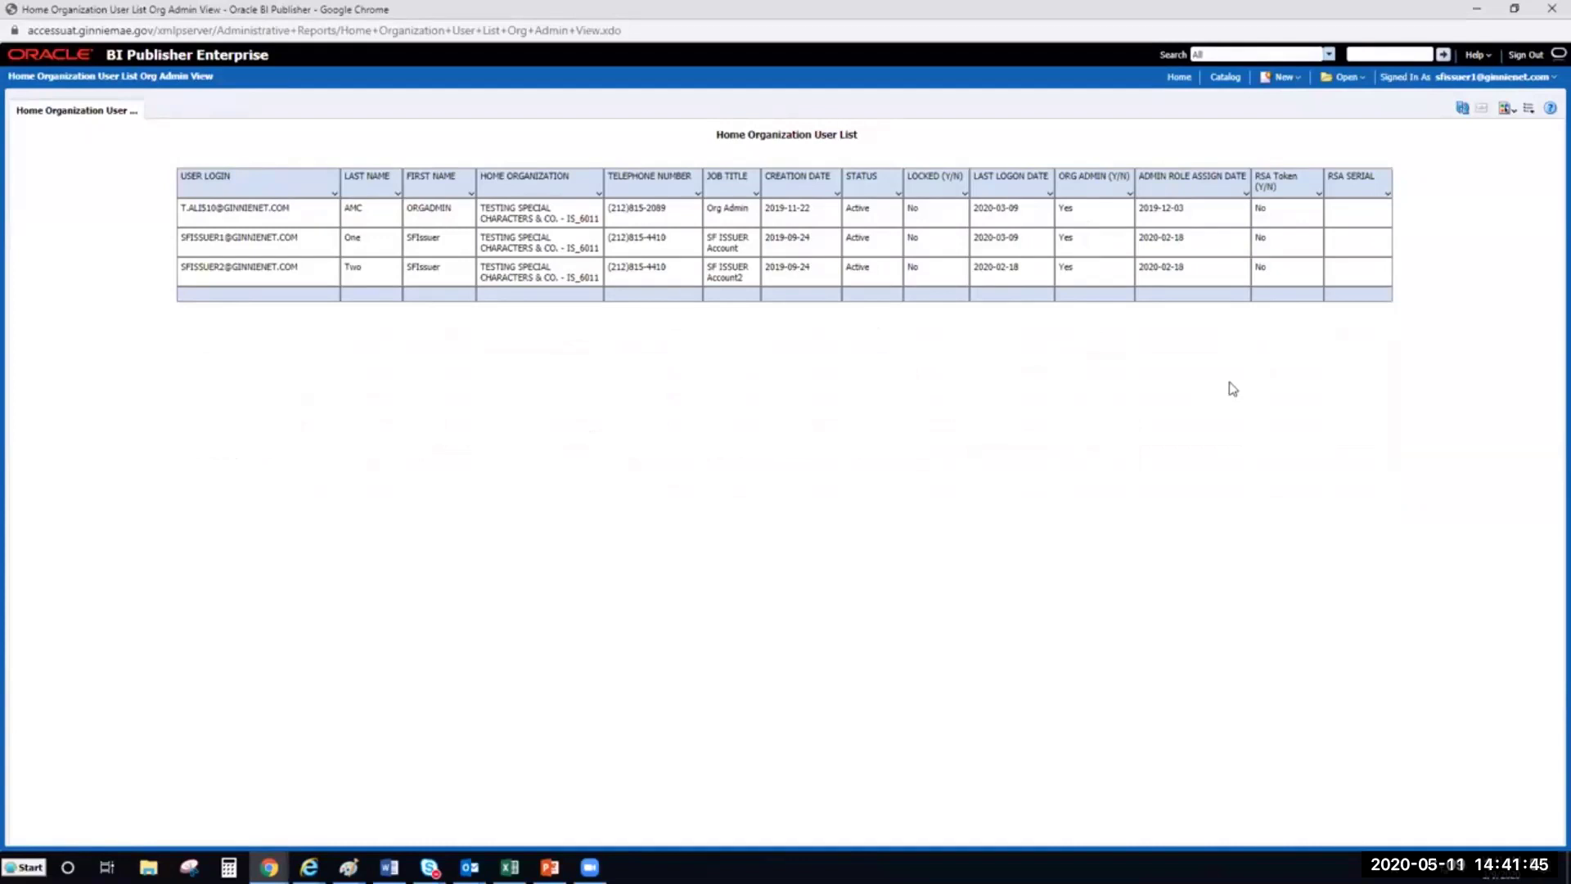
{"action": "left_click", "coordinate": [1178, 78]}
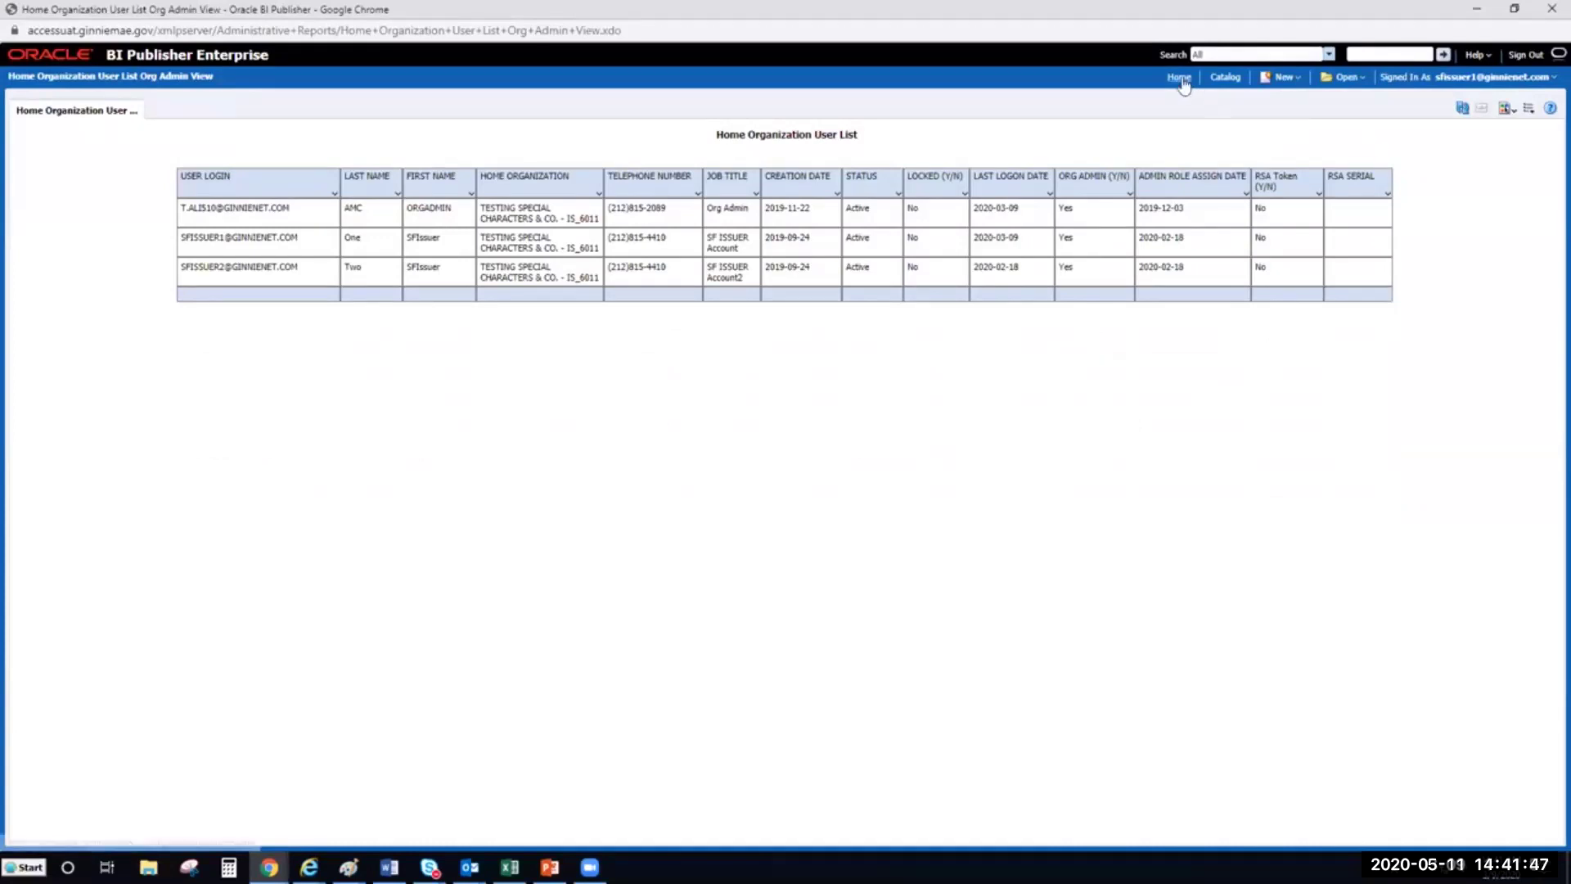
Browse to the Administrative Reports catalog folder listing seven reports and their data models
{"action": "left_click", "coordinate": [62, 214]}
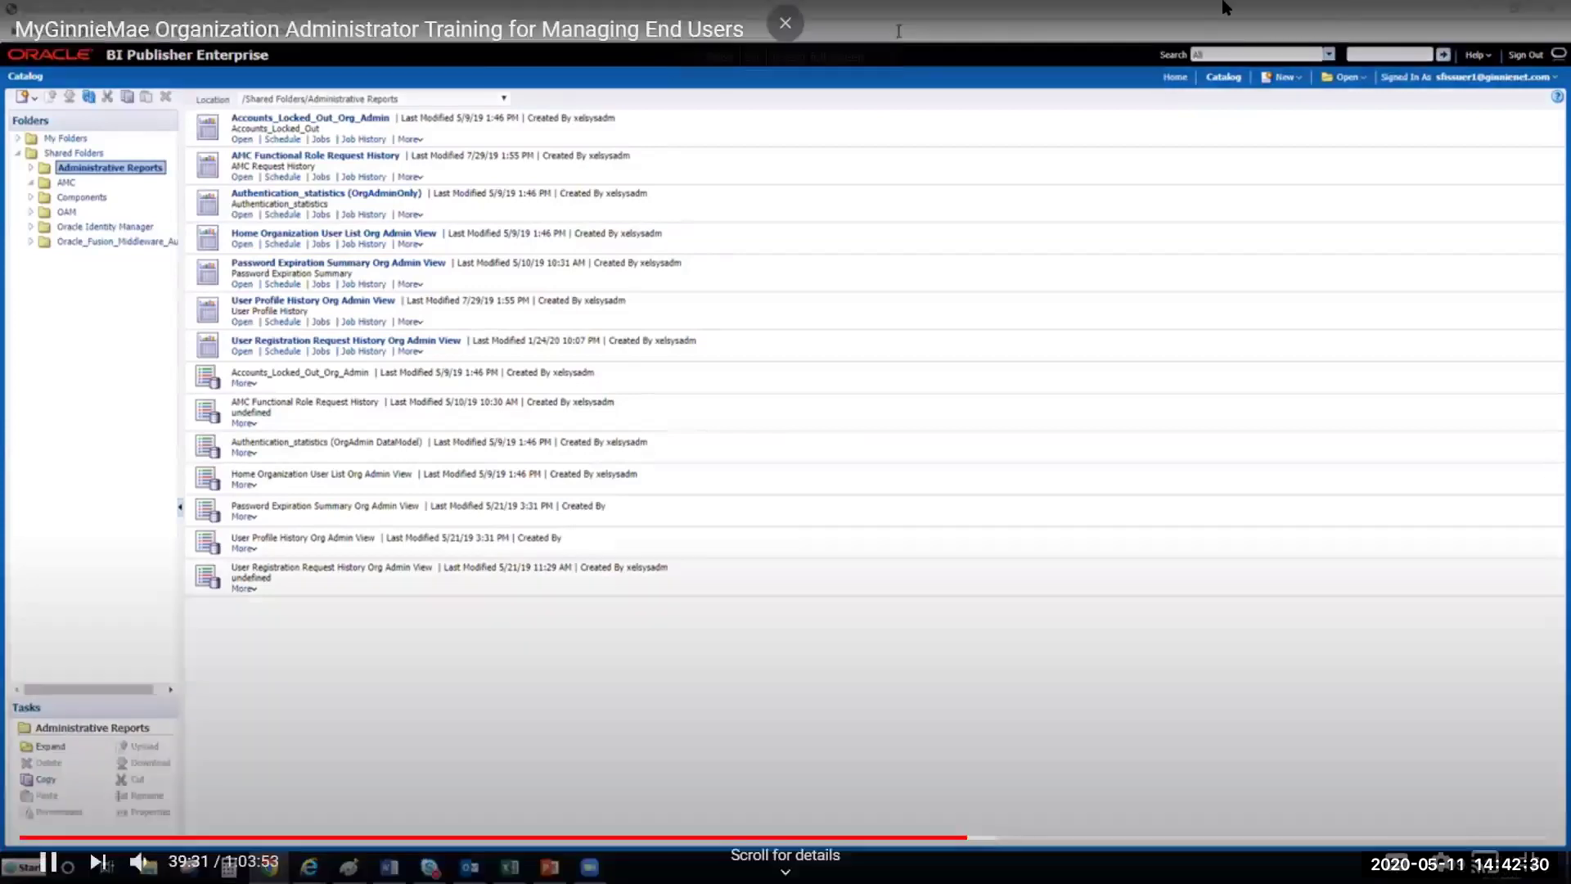
{"action": "mouse_move", "coordinate": [1175, 18]}
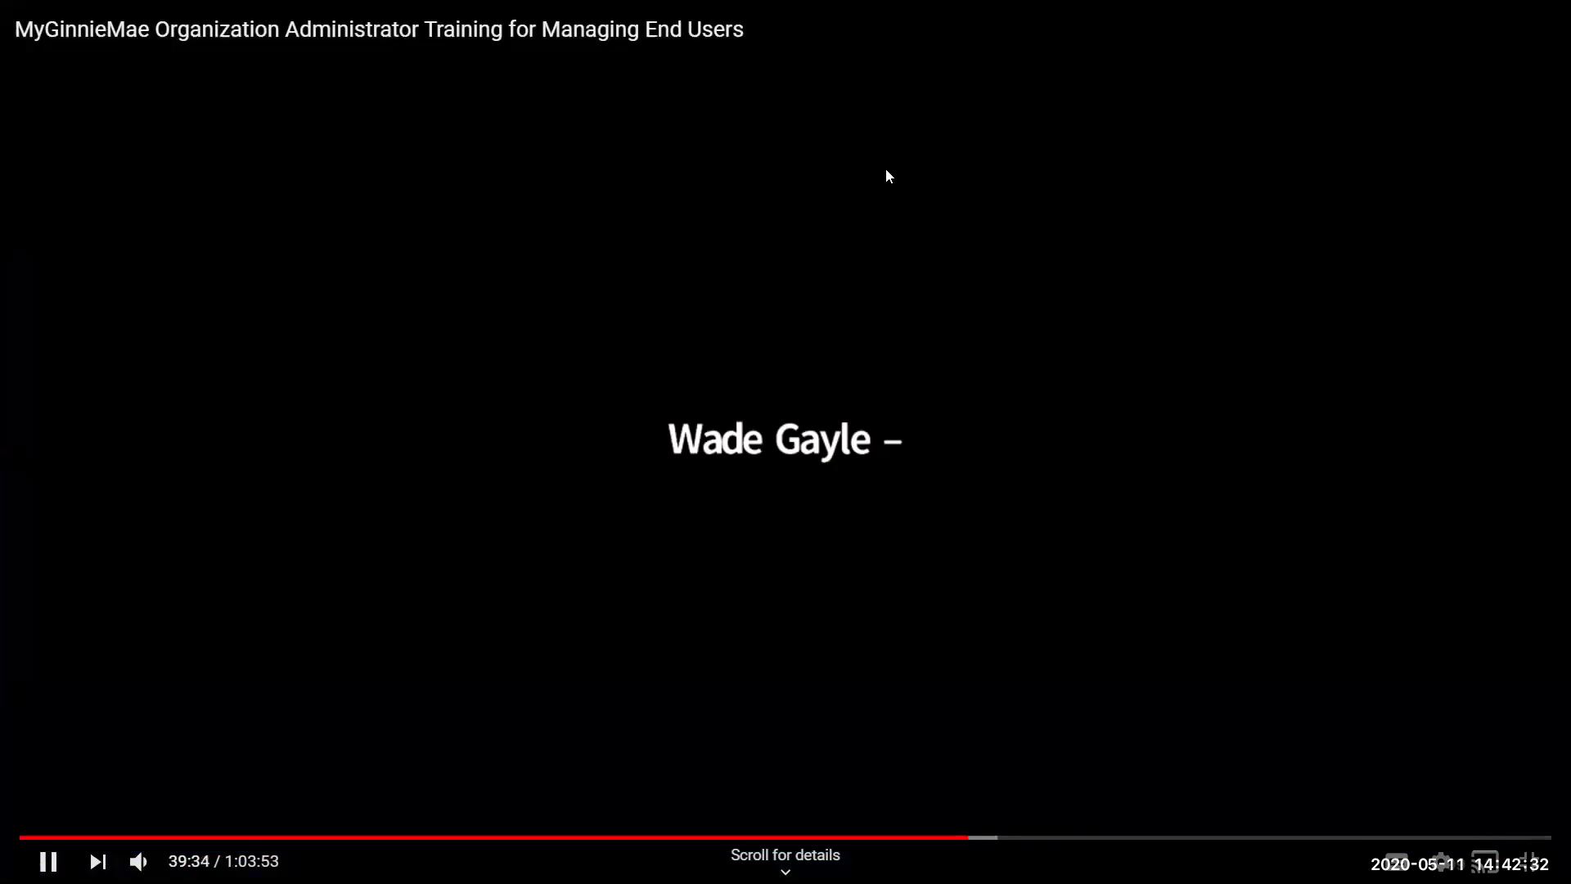
Pause the demo video and resume the PowerPoint slideshow at slide 8, VIDEO DEMONSTRATION
{"action": "left_click", "coordinate": [887, 171]}
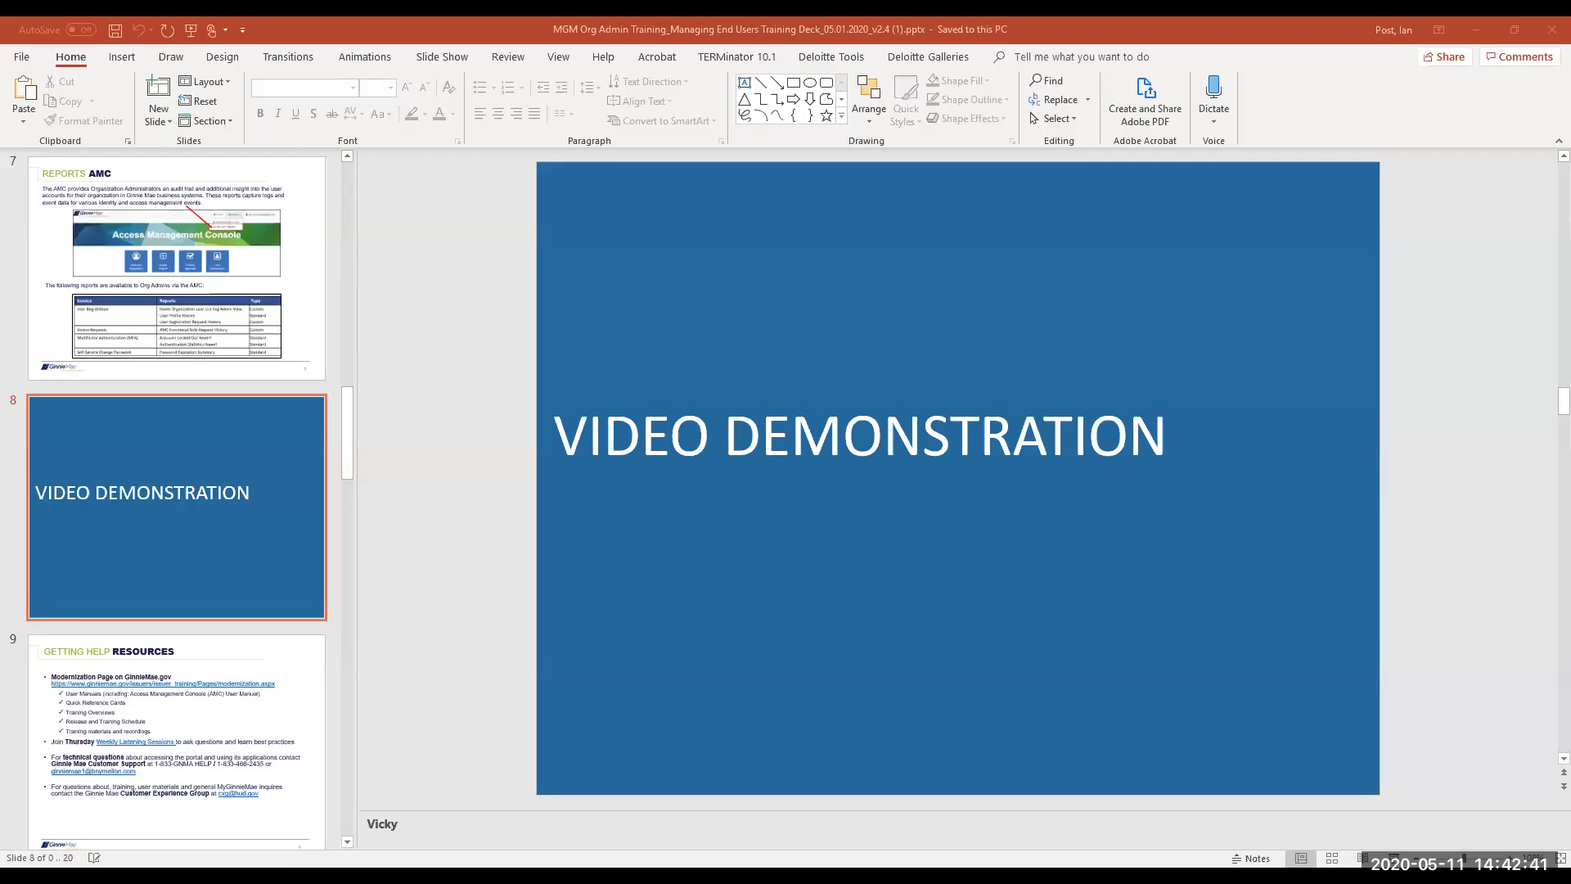
{"action": "left_click", "coordinate": [1394, 857]}
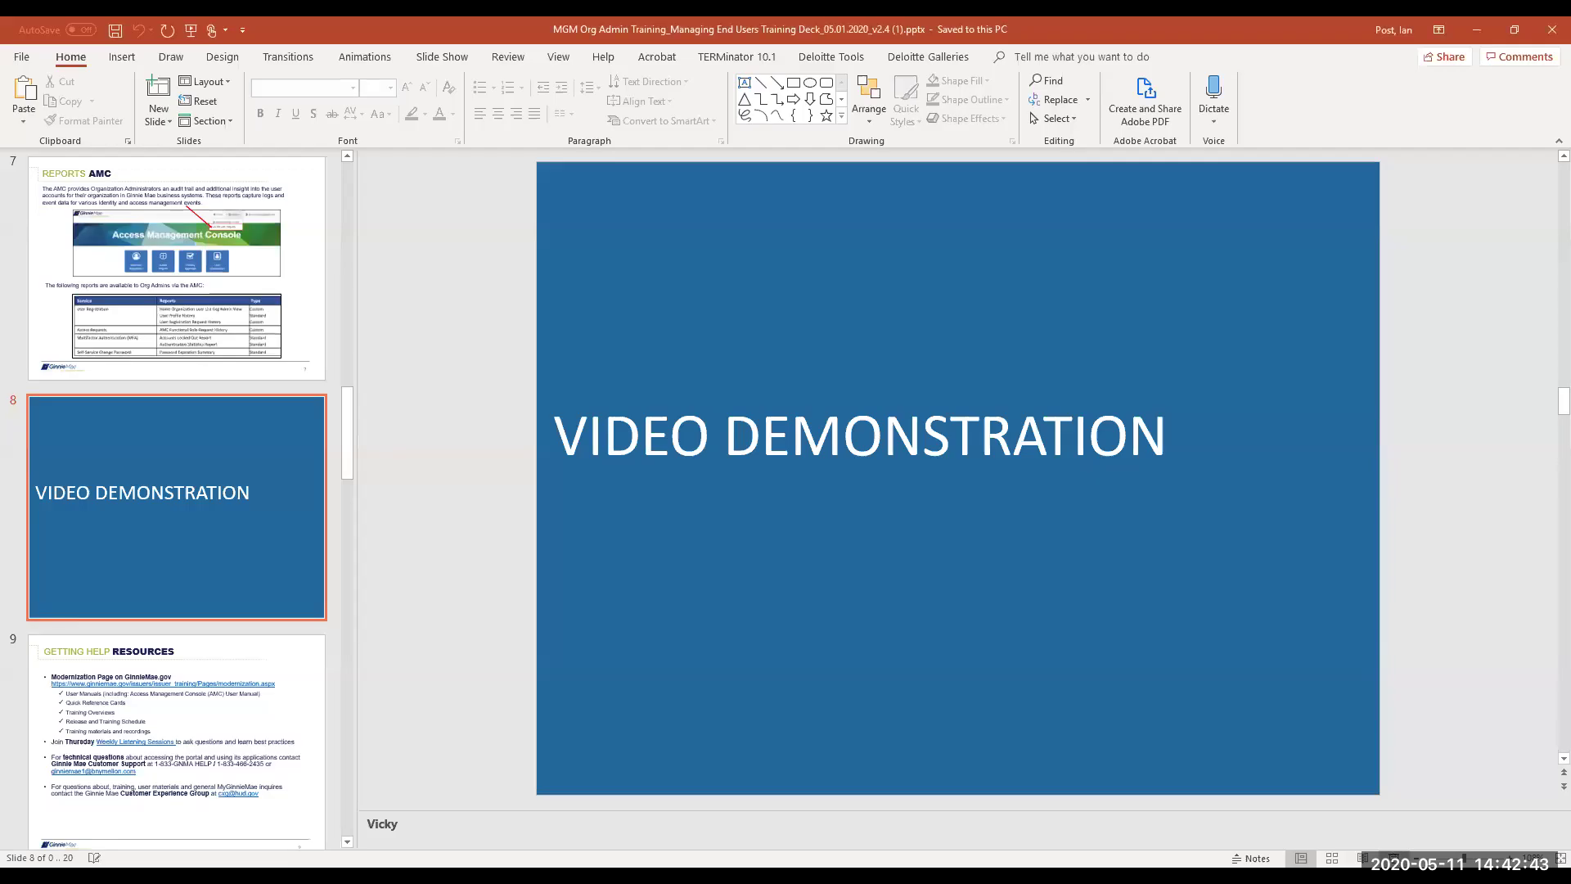